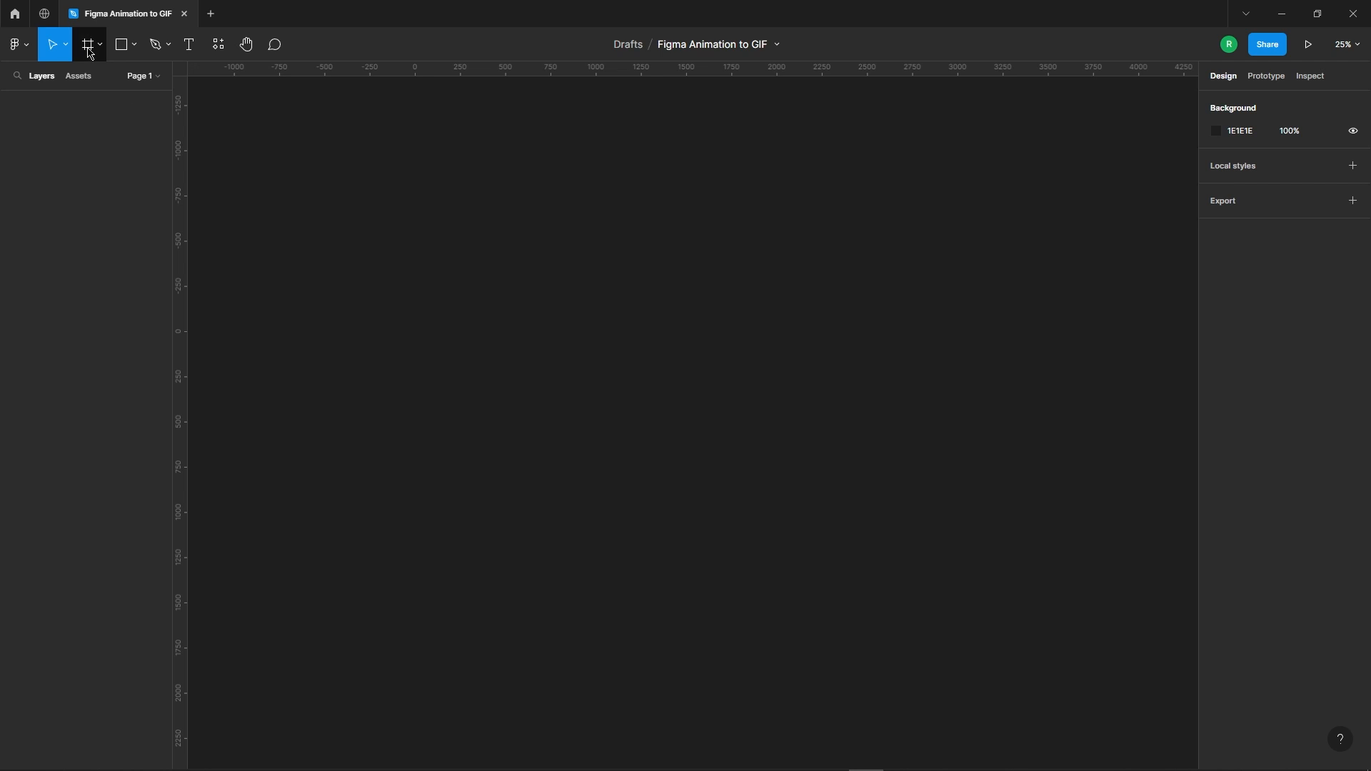
- Create a blank landscape frame on the canvas and resize it to about 860 × 620
{"action": "left_click", "coordinate": [88, 45]}
{"action": "left_click_drag", "start_coordinate": [404, 172], "coordinate": [863, 502]}
{"action": "scroll", "coordinate": [625, 344], "scroll_direction": "up", "scroll_amount": 3}
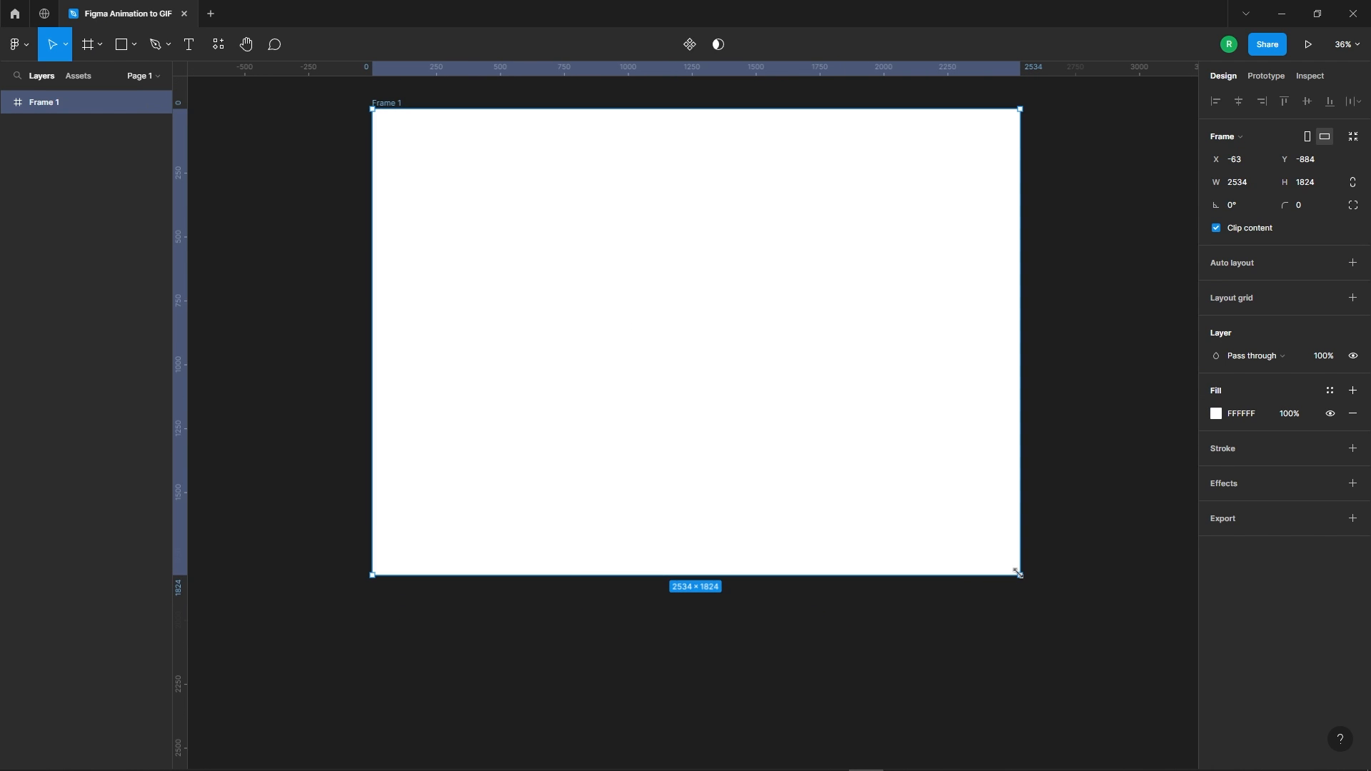
{"action": "left_click_drag", "start_coordinate": [1018, 572], "coordinate": [803, 405]}
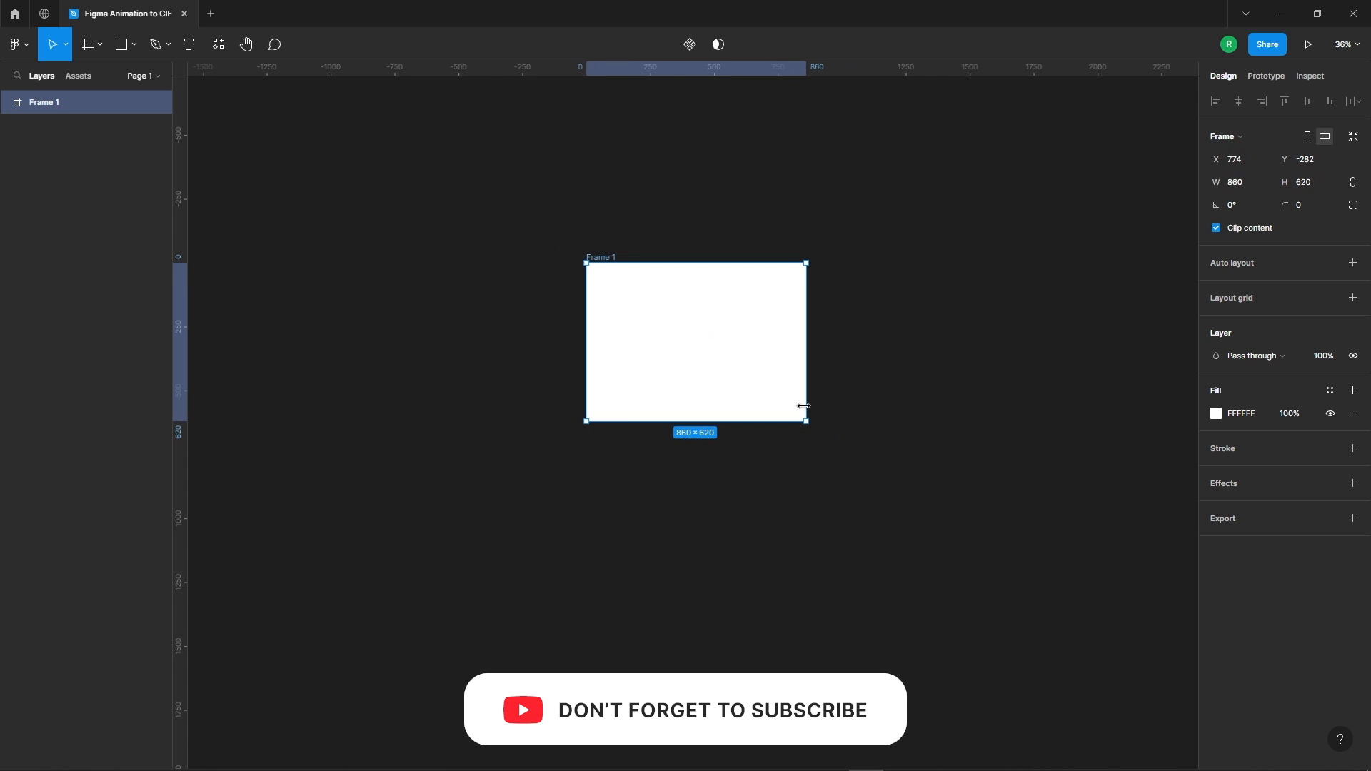
{"action": "left_click", "coordinate": [834, 385]}
{"action": "scroll", "coordinate": [428, 256], "scroll_direction": "down", "scroll_amount": 2}
{"action": "scroll", "coordinate": [680, 327], "scroll_direction": "up", "scroll_amount": 6}
{"action": "left_click_drag", "start_coordinate": [775, 332], "coordinate": [868, 370]}
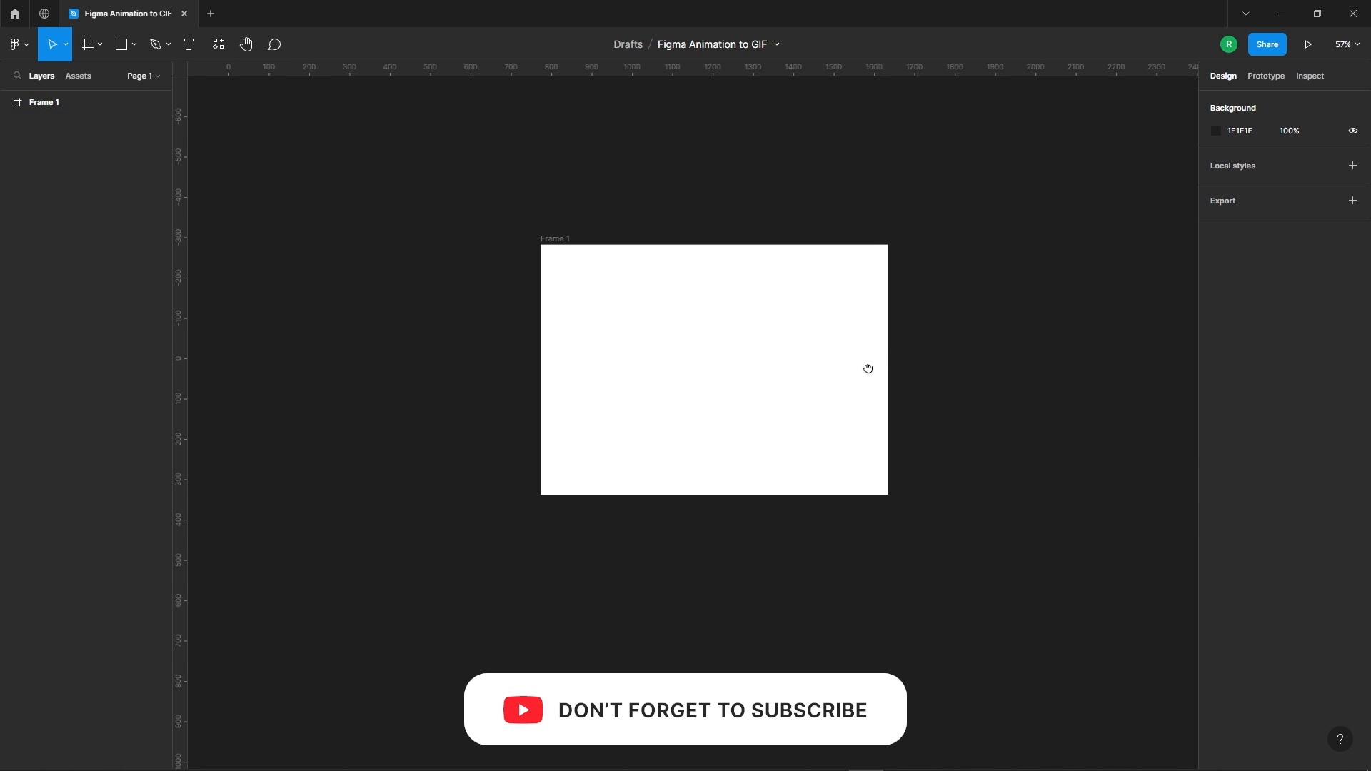
{"action": "scroll", "coordinate": [790, 392], "scroll_direction": "up", "scroll_amount": 2}
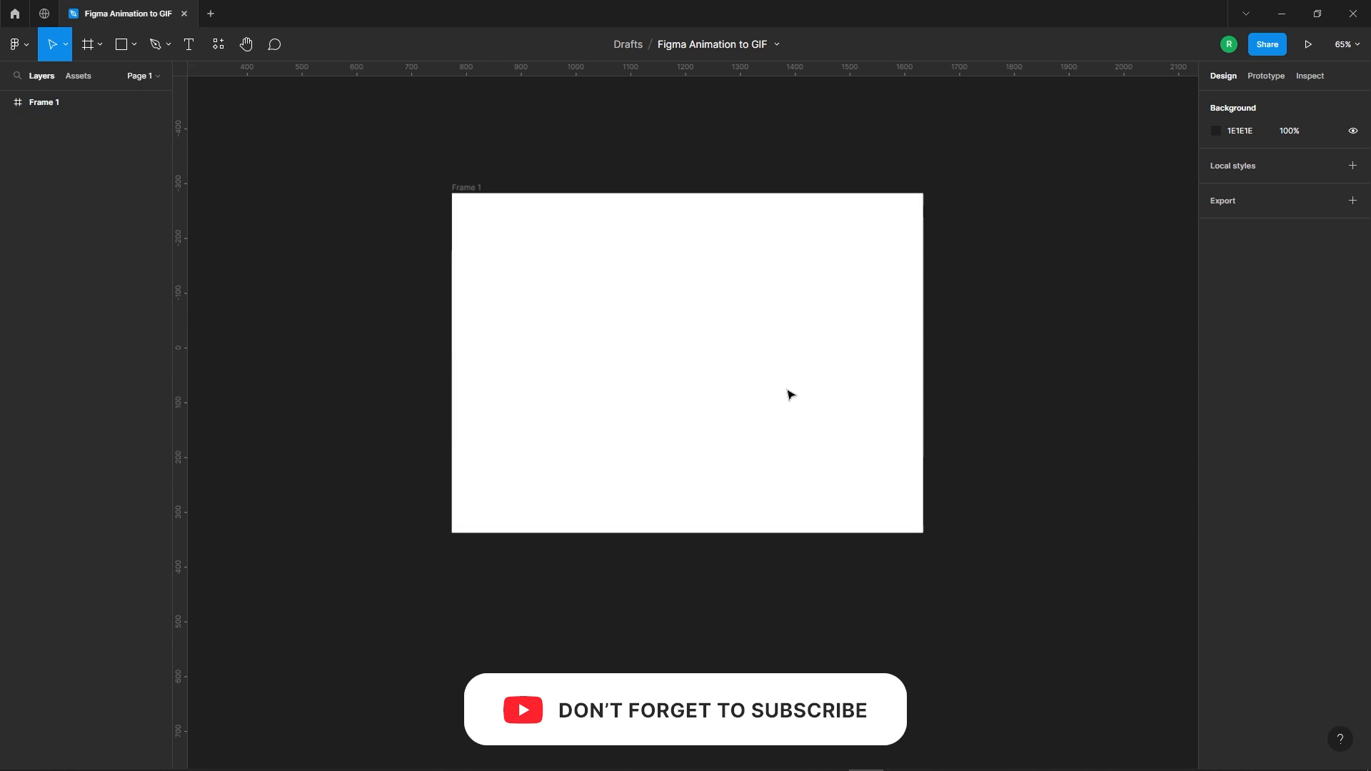
- Draw a rectangle about 320 × 63 slightly above the middle of the frame
{"action": "left_click", "coordinate": [123, 57]}
{"action": "scroll", "coordinate": [594, 297], "scroll_direction": "up", "scroll_amount": 2}
{"action": "left_click_drag", "start_coordinate": [596, 323], "coordinate": [835, 371]}
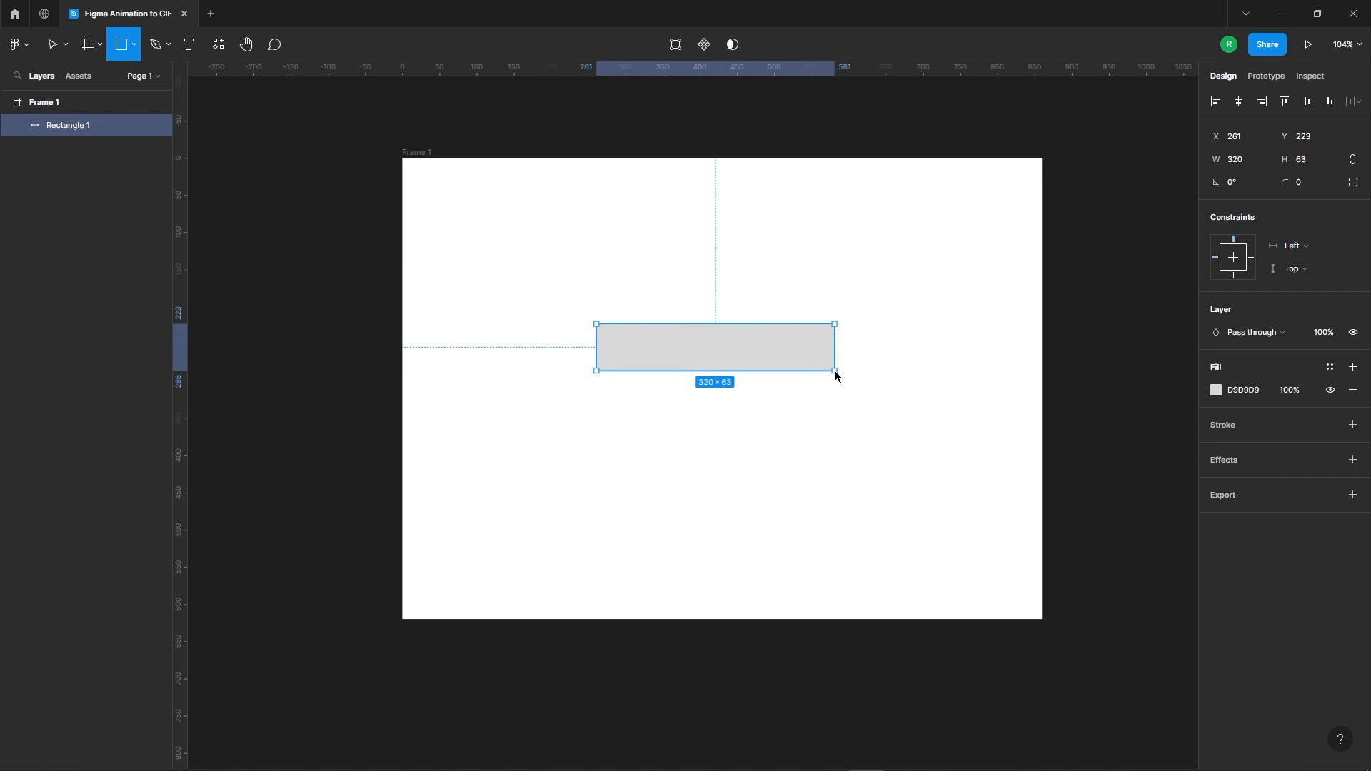
{"action": "left_click", "coordinate": [897, 364]}
{"action": "scroll", "coordinate": [896, 368], "scroll_direction": "up", "scroll_amount": 2}
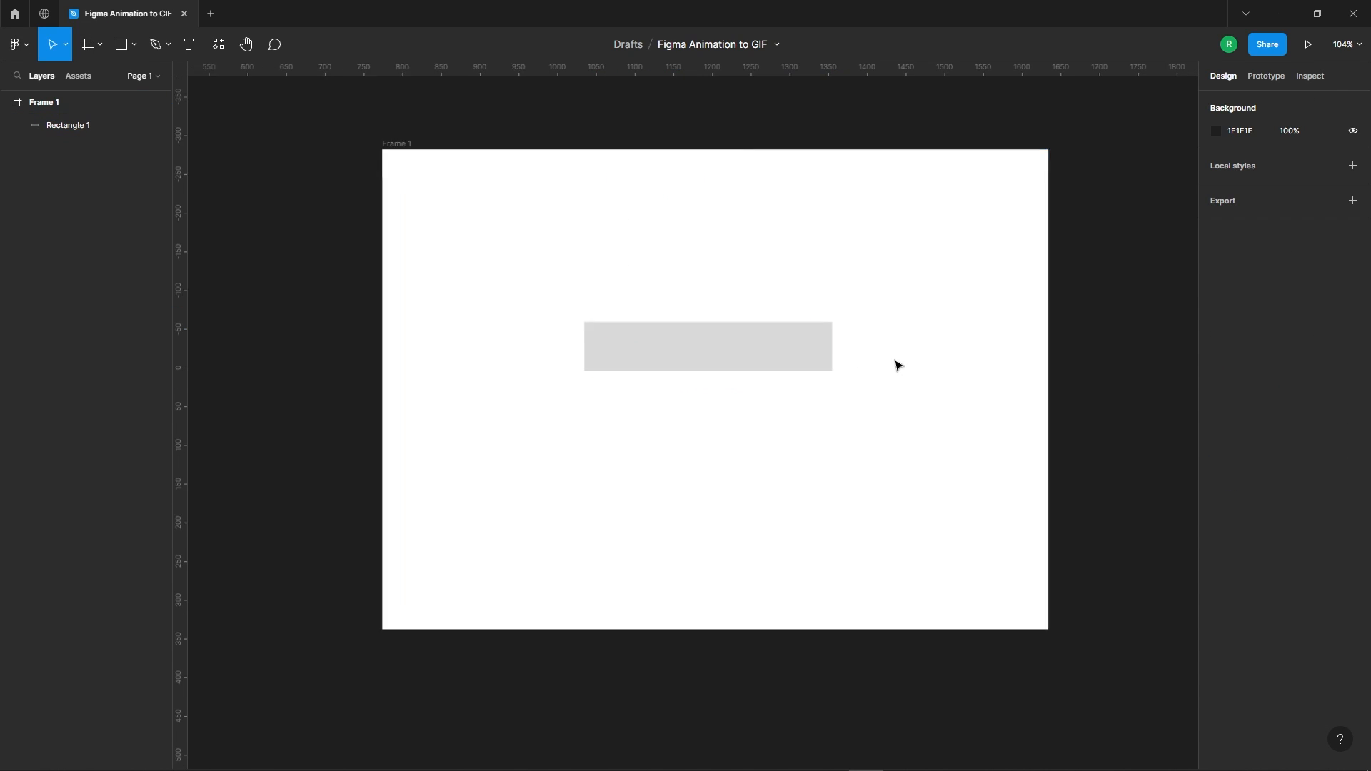
- Set the rectangle's height to 64
{"action": "left_click", "coordinate": [692, 328]}
{"action": "scroll", "coordinate": [703, 305], "scroll_direction": "down", "scroll_amount": 1}
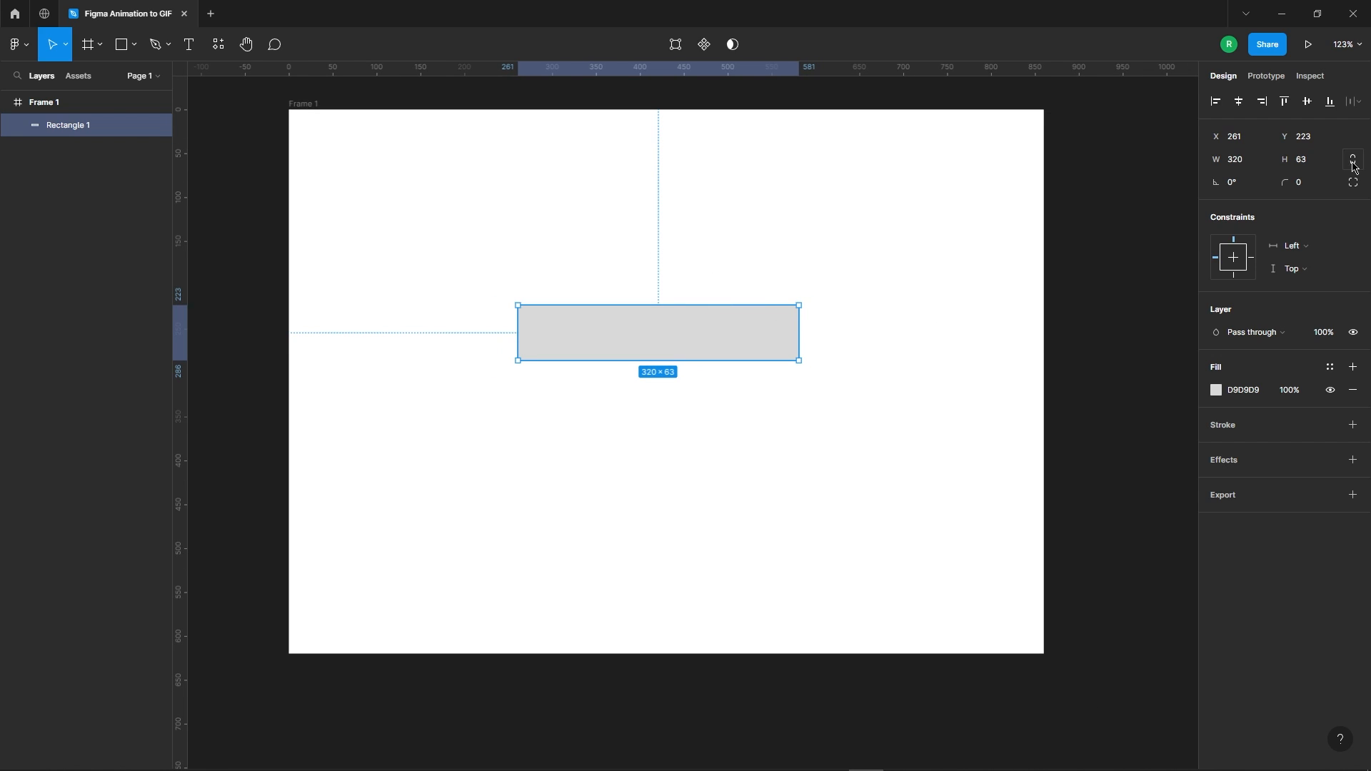
{"action": "left_click", "coordinate": [1320, 160]}
{"action": "key", "text": "Up"}
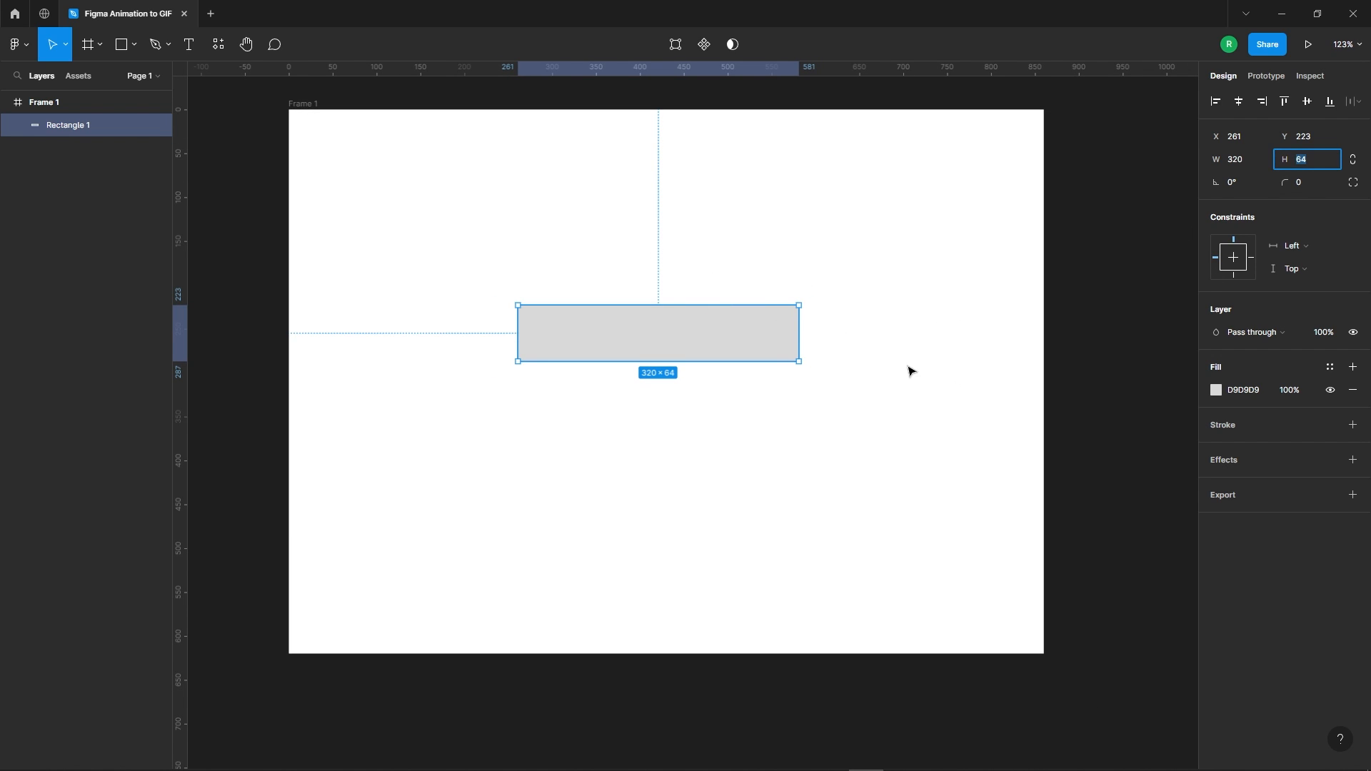
{"action": "left_click", "coordinate": [910, 371]}
- Round the rectangle's corners fully into a pill shape with a corner radius of 32
{"action": "left_click", "coordinate": [750, 339]}
{"action": "scroll", "coordinate": [789, 342], "scroll_direction": "up", "scroll_amount": 5}
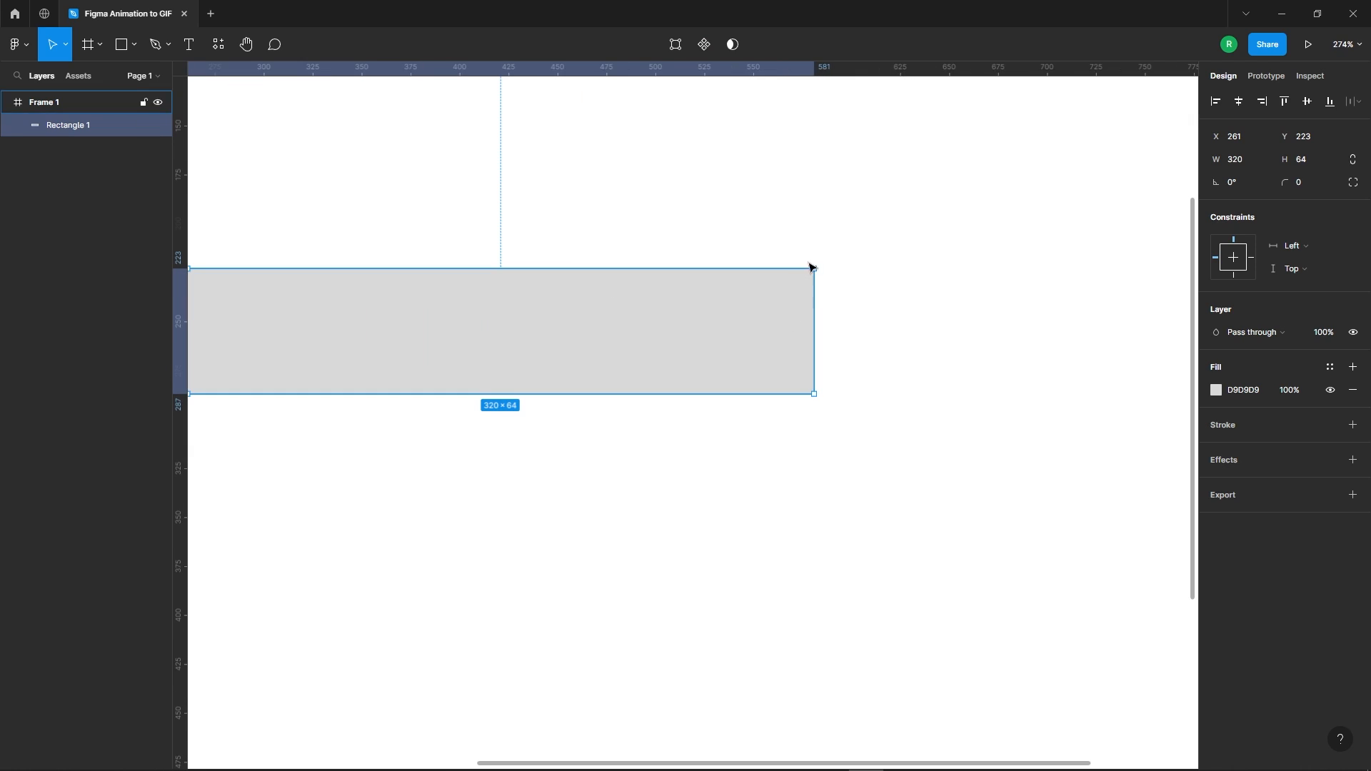
{"action": "left_click_drag", "start_coordinate": [809, 276], "coordinate": [657, 373]}
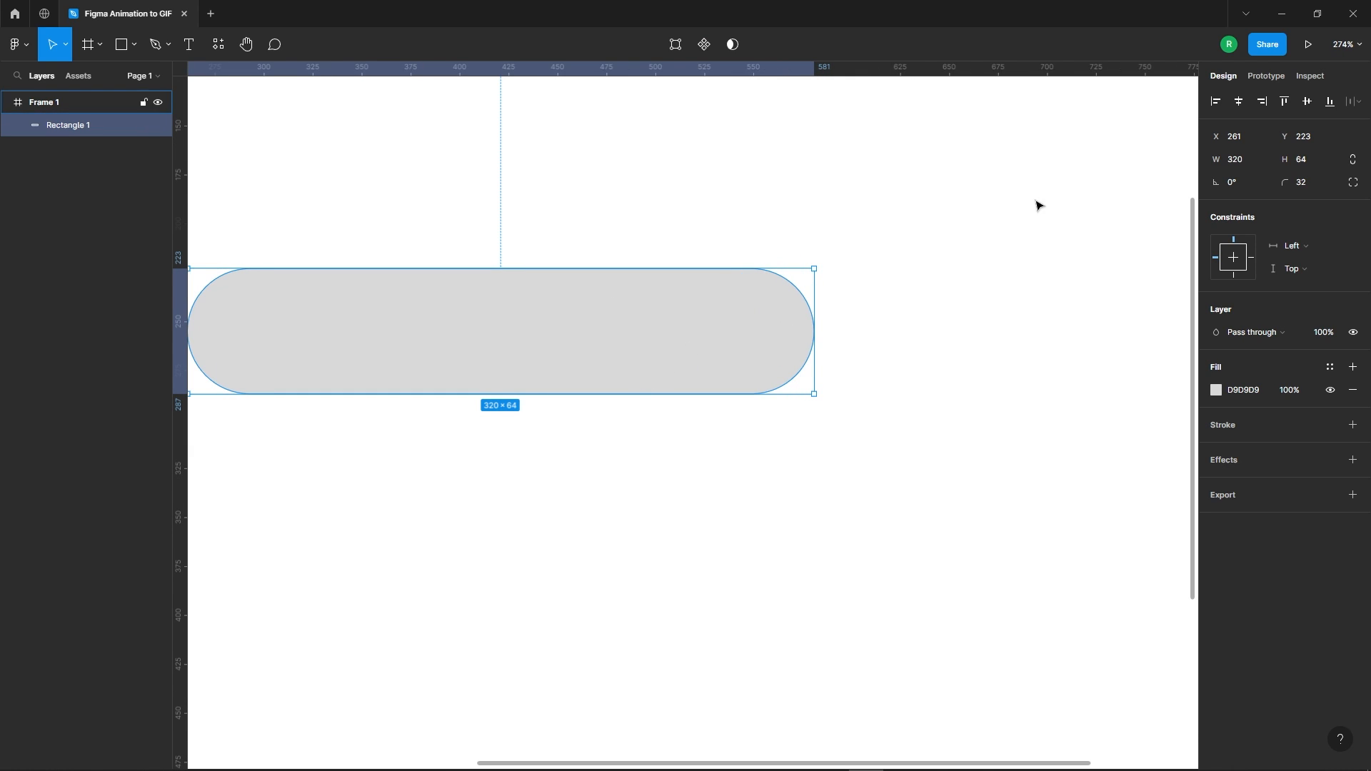
{"action": "scroll", "coordinate": [1035, 205], "scroll_direction": "down", "scroll_amount": 3}
{"action": "scroll", "coordinate": [654, 247], "scroll_direction": "down", "scroll_amount": 1}
{"action": "left_click", "coordinate": [630, 207]}
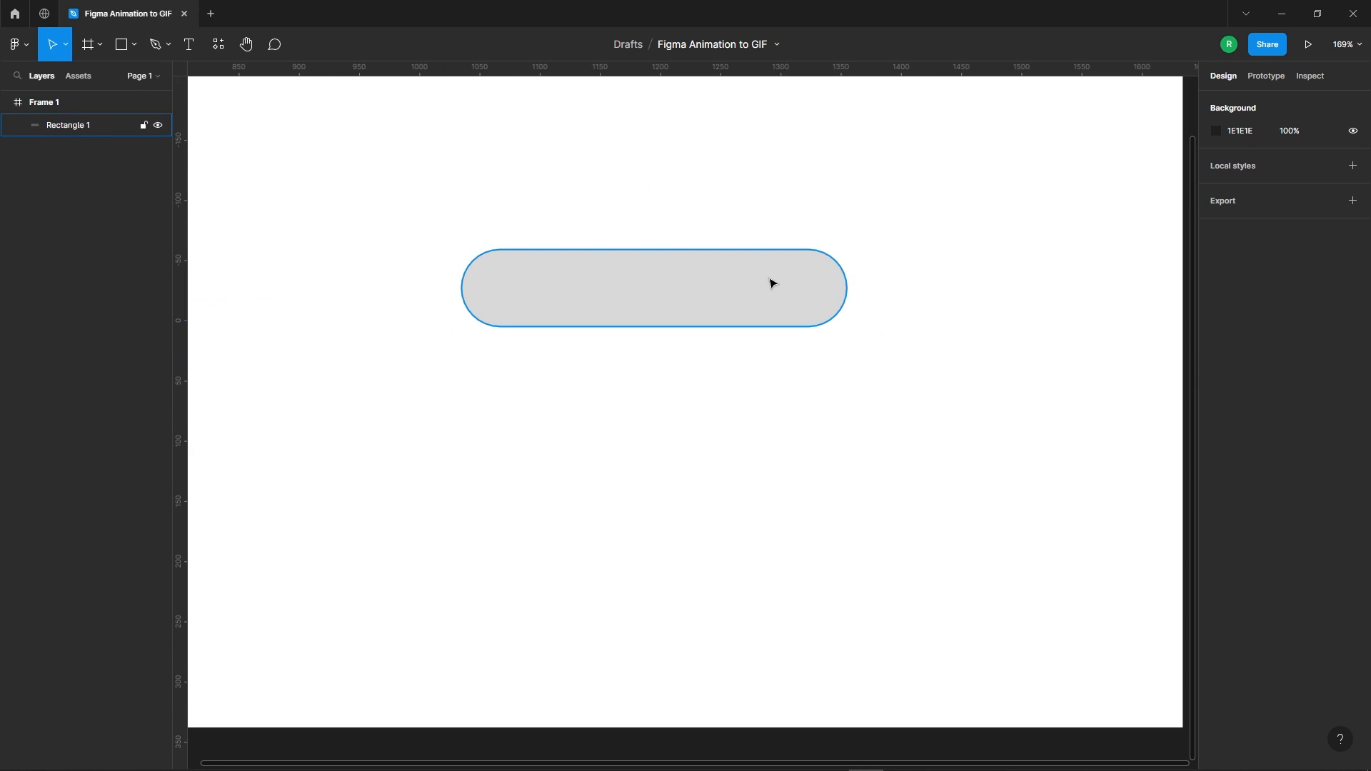
- Add a black inside stroke of weight 4 to the pill shape and remove its fill
{"action": "left_click", "coordinate": [771, 281]}
{"action": "left_click", "coordinate": [1352, 425]}
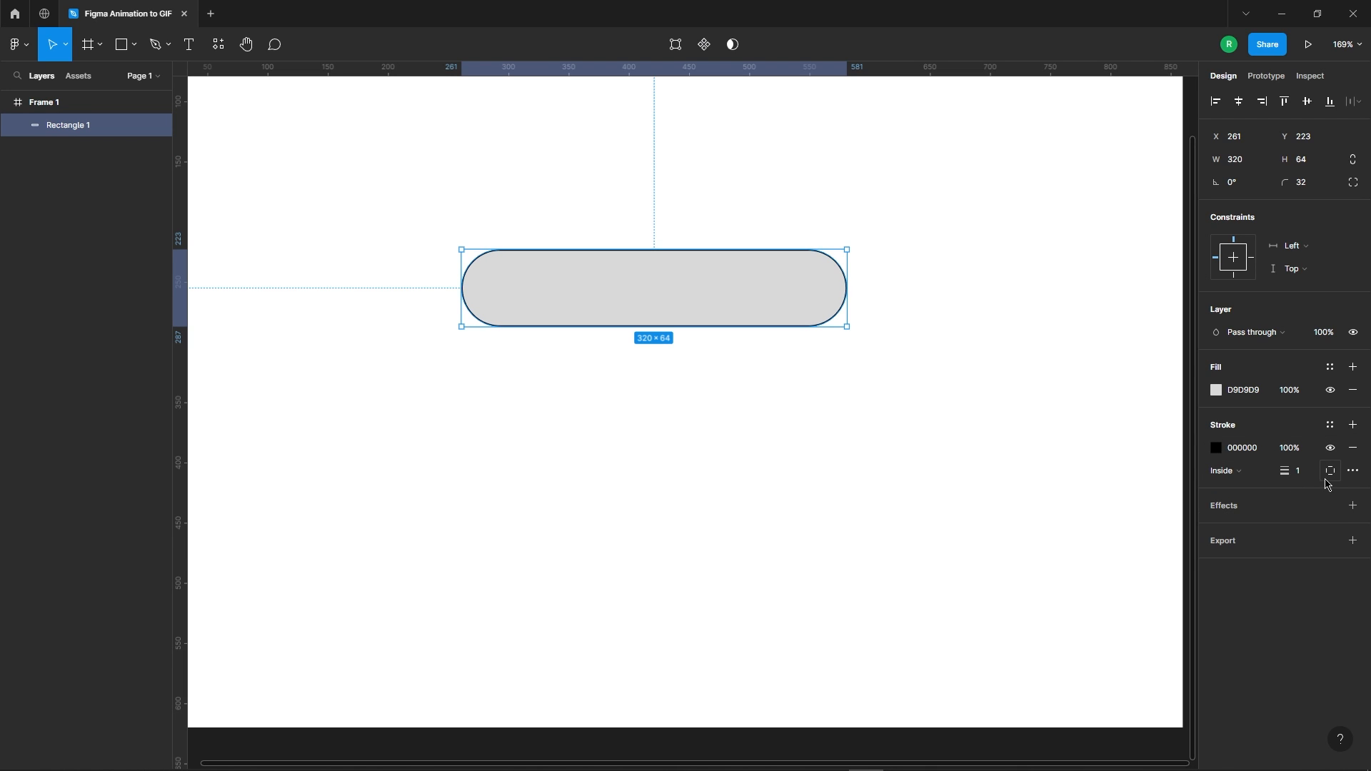
{"action": "key", "text": "Up"}
{"action": "key", "text": "Up"}
{"action": "key", "text": "Up"}
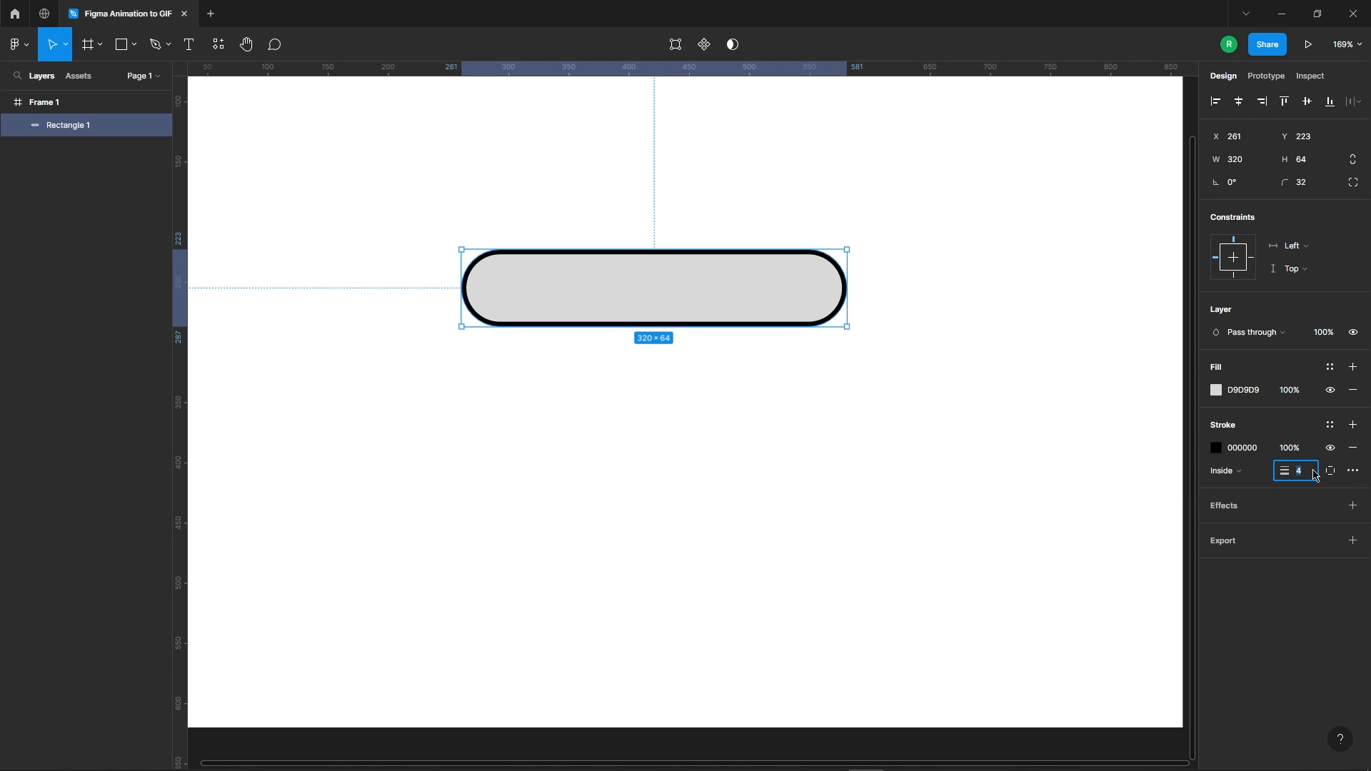
{"action": "left_click", "coordinate": [1354, 390]}
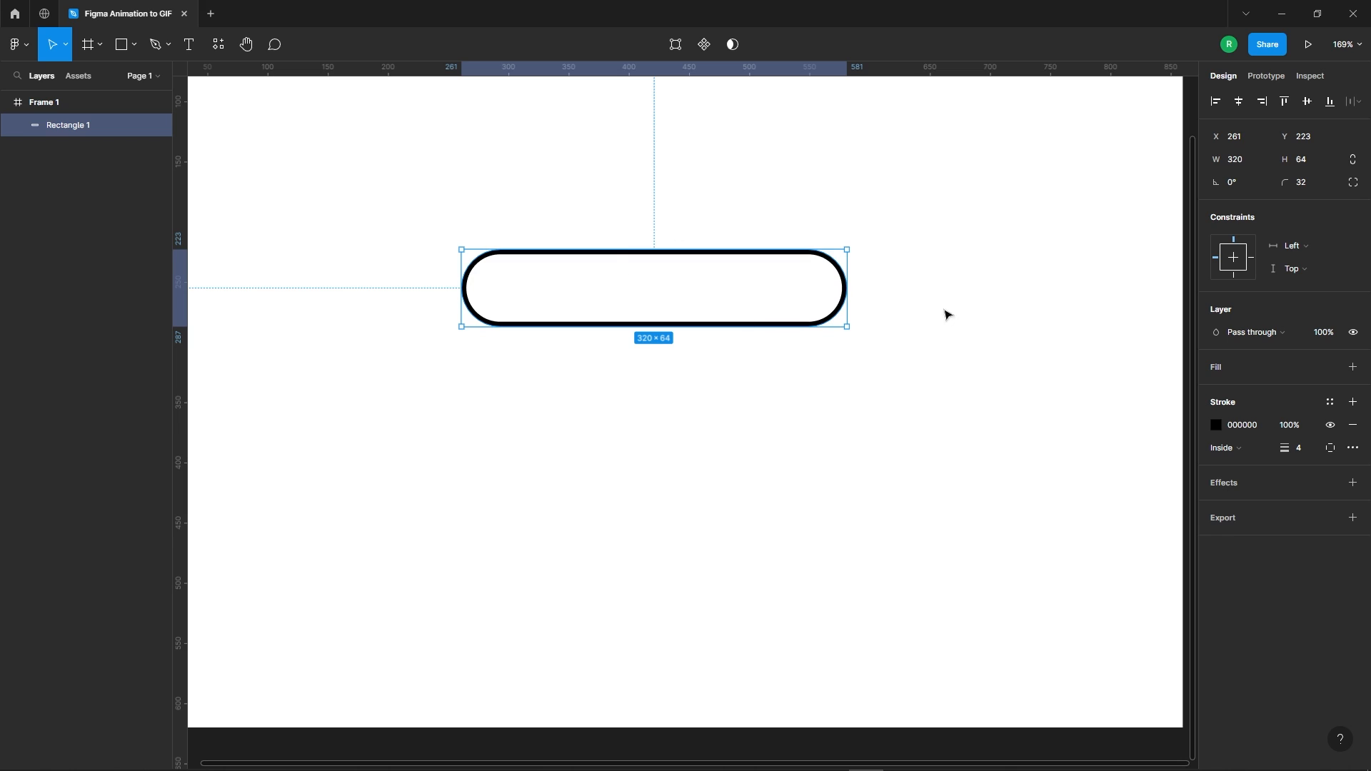
{"action": "left_click", "coordinate": [904, 348]}
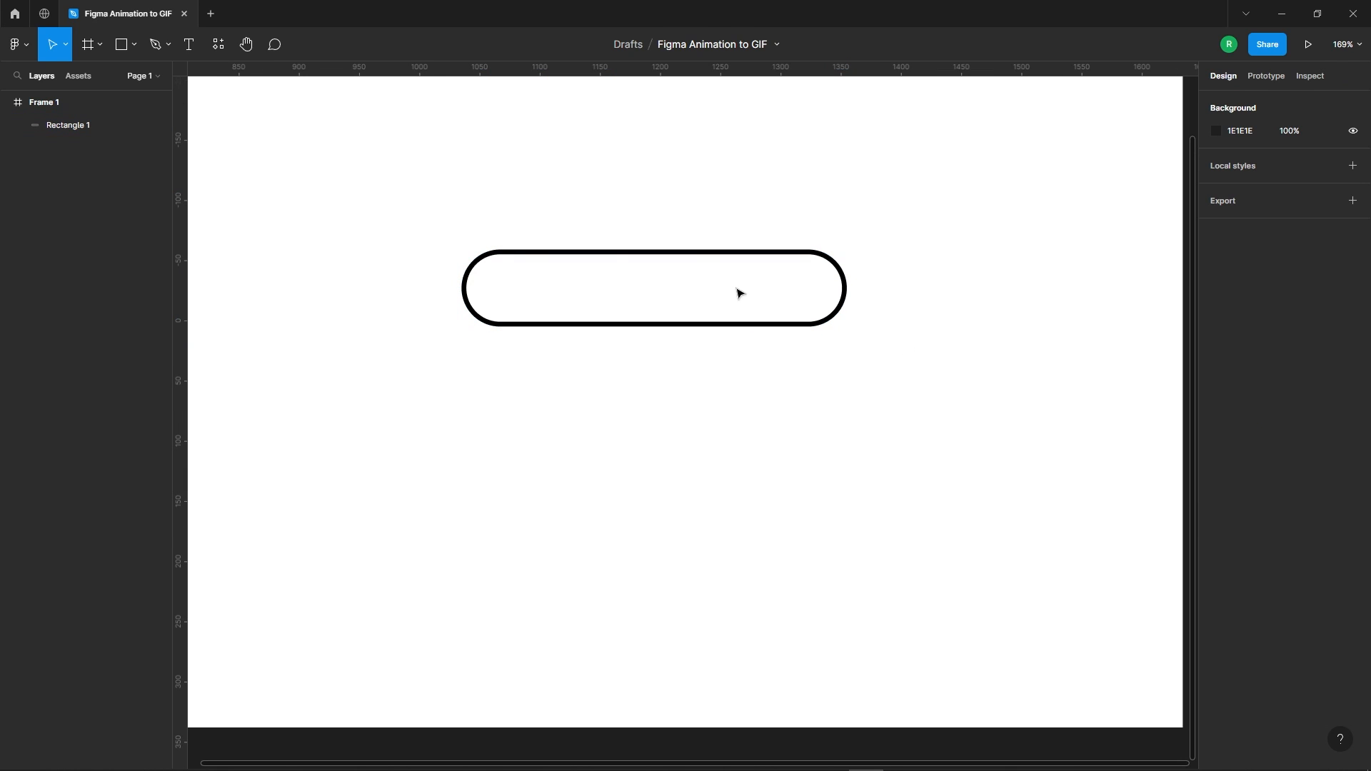
- Draw a second rectangle about 180 × 43 inside the pill outline
{"action": "left_click", "coordinate": [121, 44]}
{"action": "scroll", "coordinate": [592, 230], "scroll_direction": "up", "scroll_amount": 2}
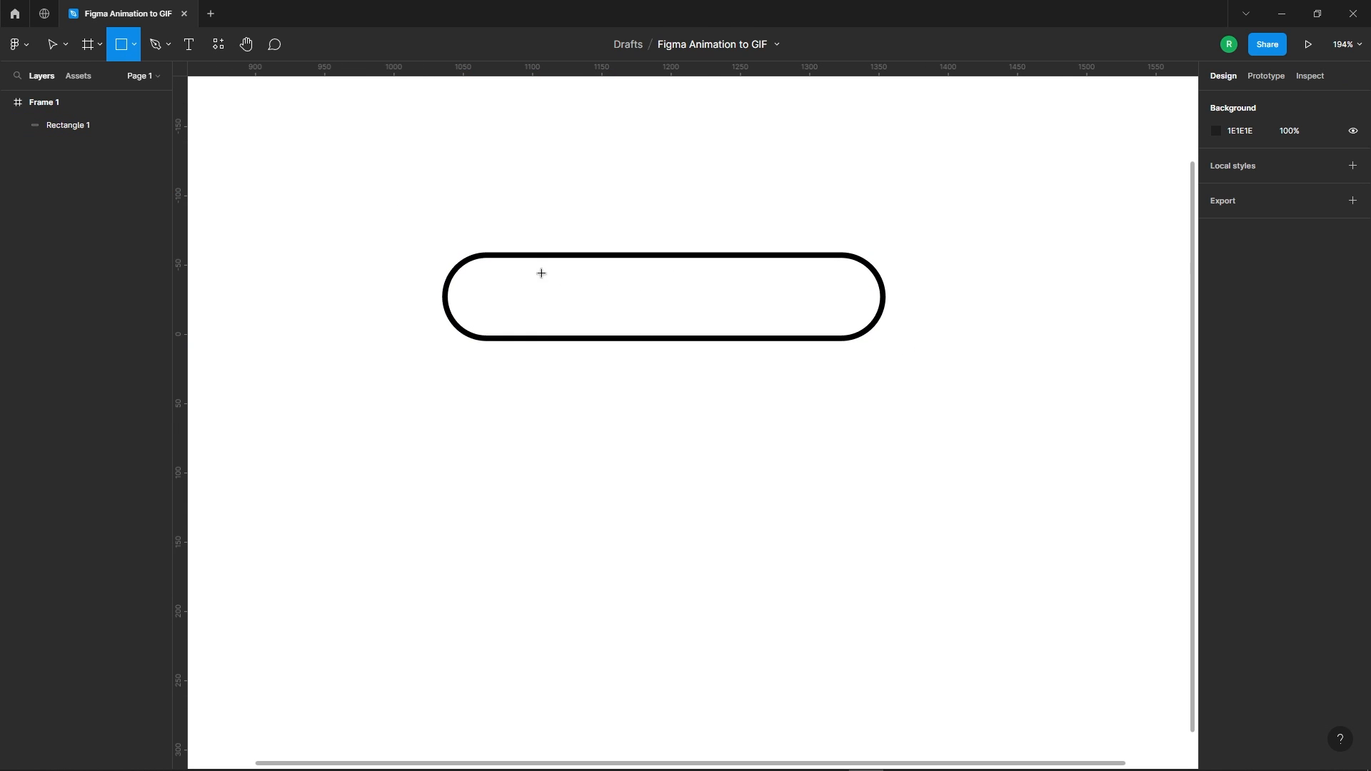
{"action": "left_click_drag", "start_coordinate": [522, 267], "coordinate": [772, 326]}
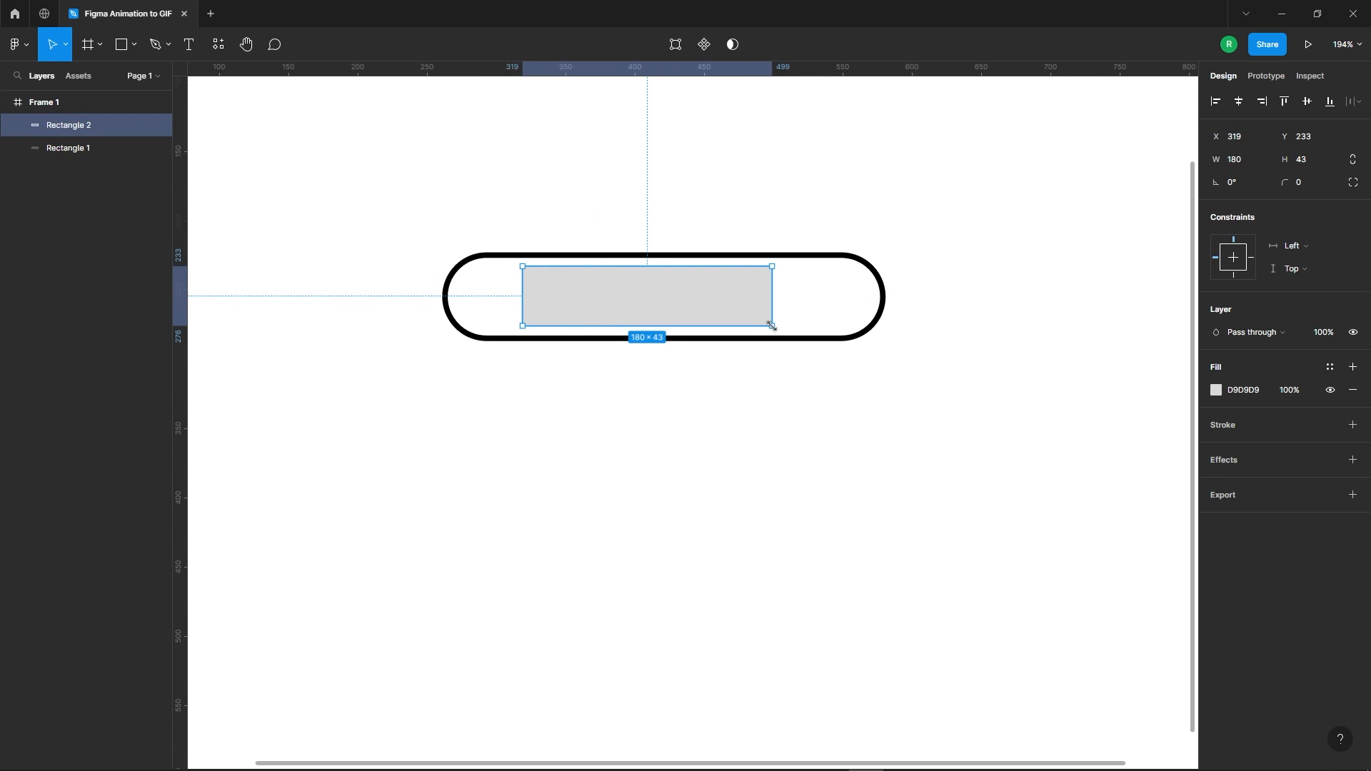
{"action": "scroll", "coordinate": [603, 306], "scroll_direction": "up", "scroll_amount": 1}
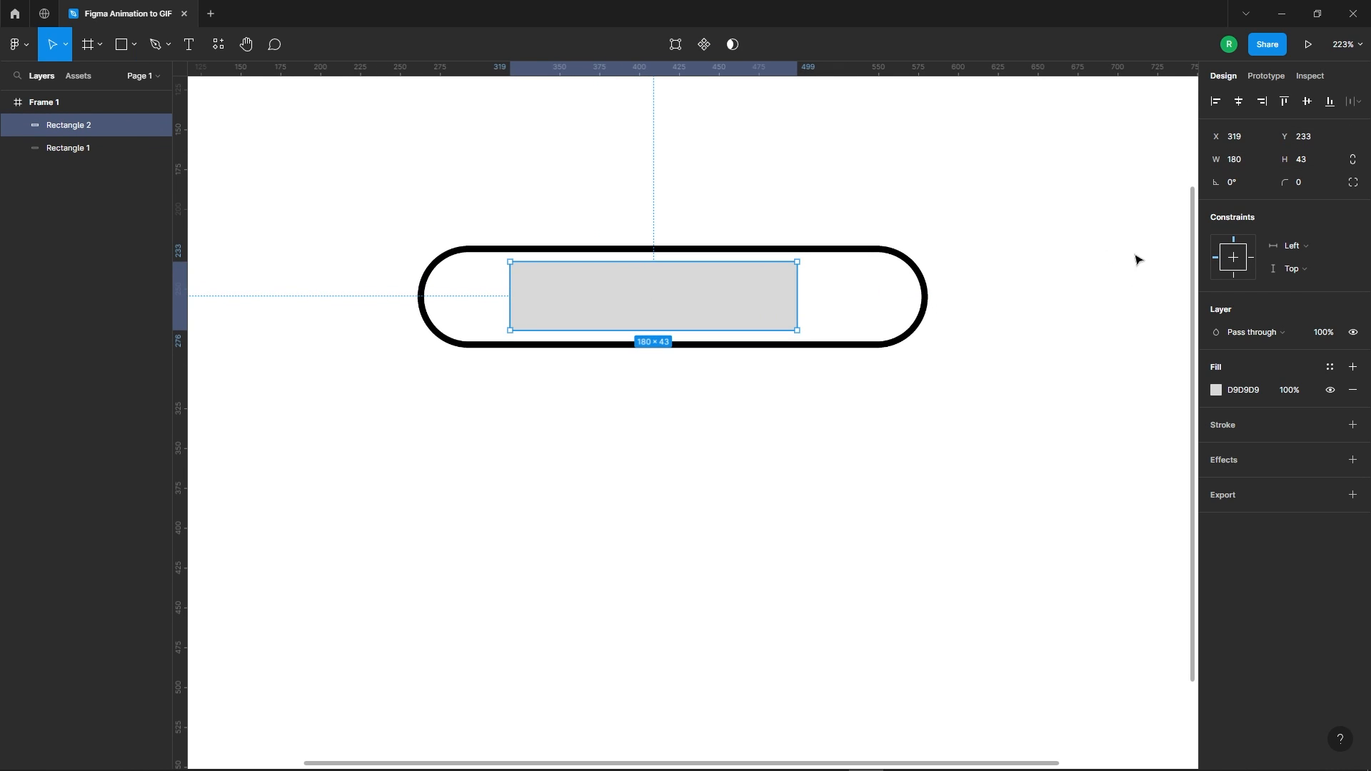
{"action": "left_click", "coordinate": [927, 310], "text": "shift"}
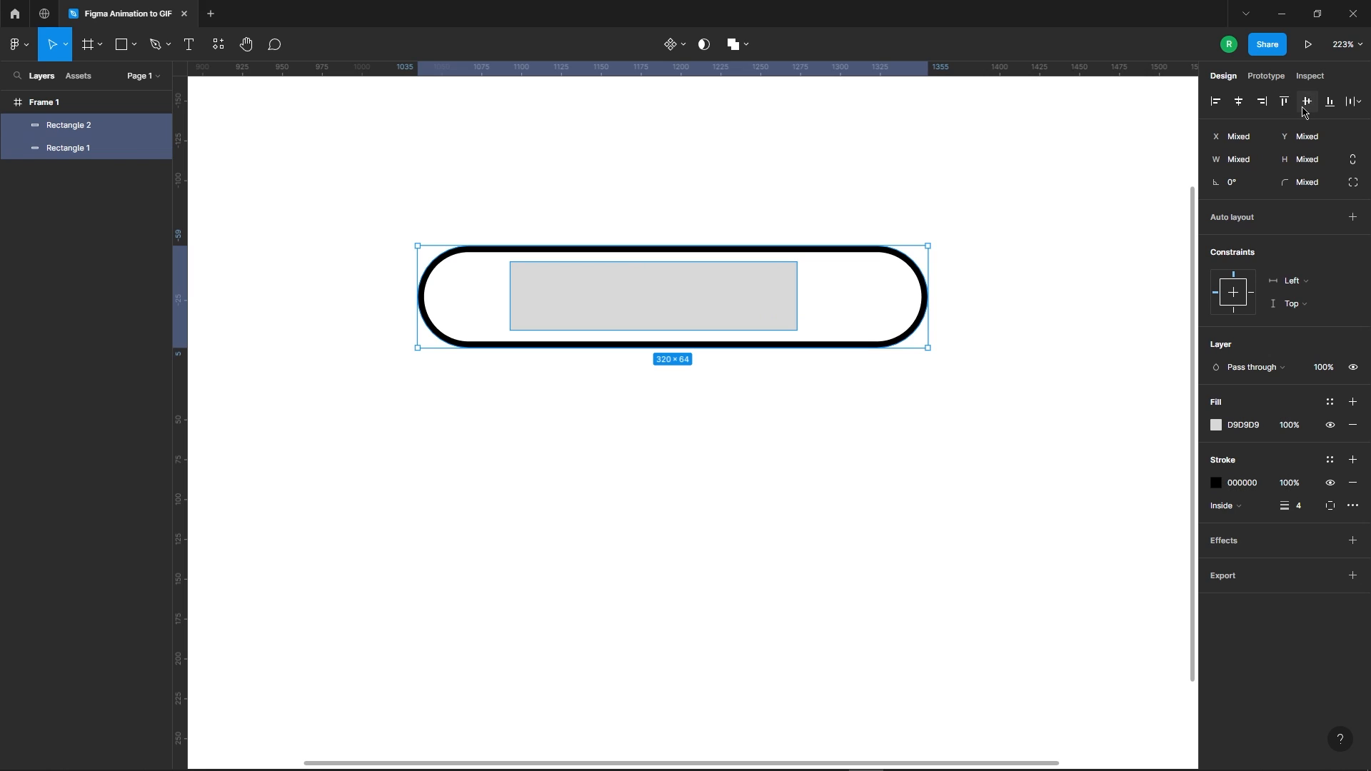
{"action": "left_click", "coordinate": [995, 279]}
- Set the inner rectangle's height to 44 and check its spacing to the pill outline
{"action": "scroll", "coordinate": [707, 310], "scroll_direction": "up", "scroll_amount": 3}
{"action": "left_click", "coordinate": [716, 309]}
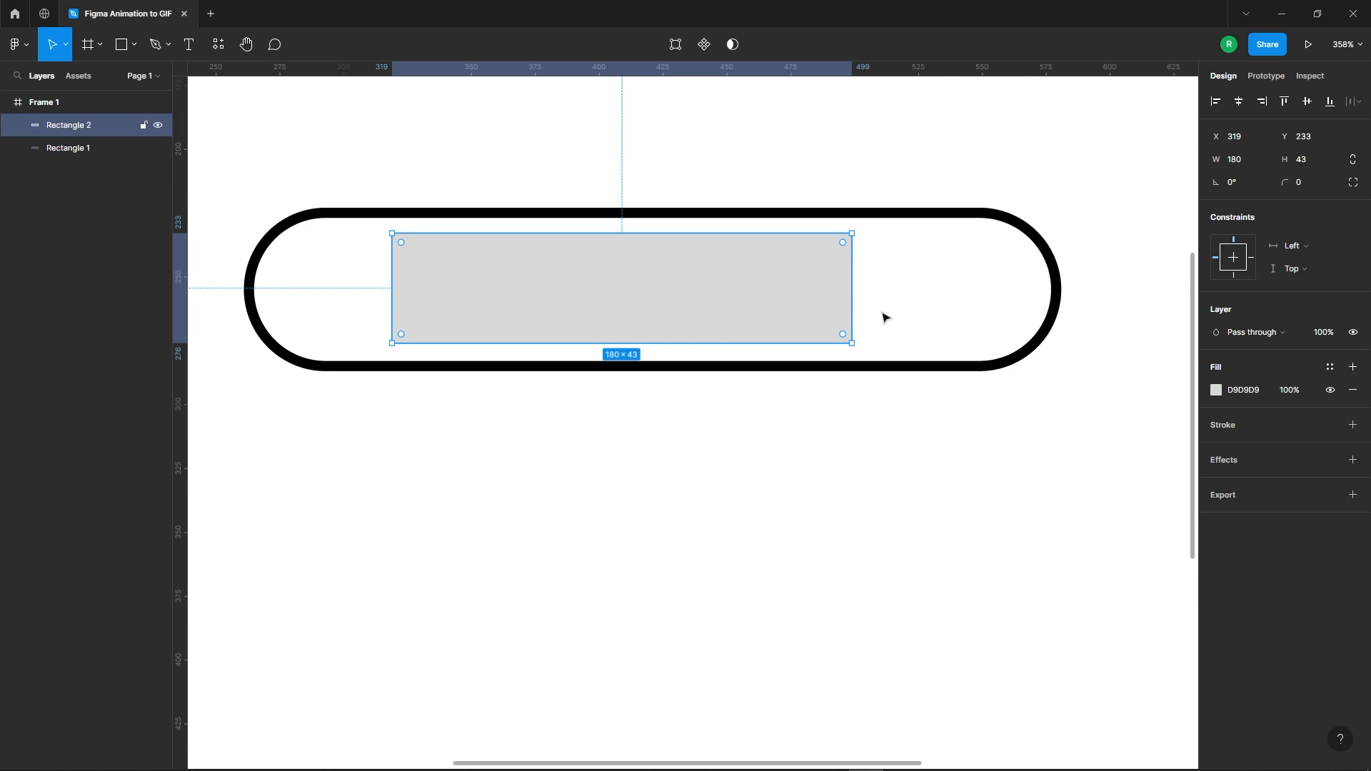
{"action": "key", "text": "alt"}
{"action": "scroll", "coordinate": [636, 340], "scroll_direction": "up", "scroll_amount": 2}
{"action": "left_click", "coordinate": [1321, 165]}
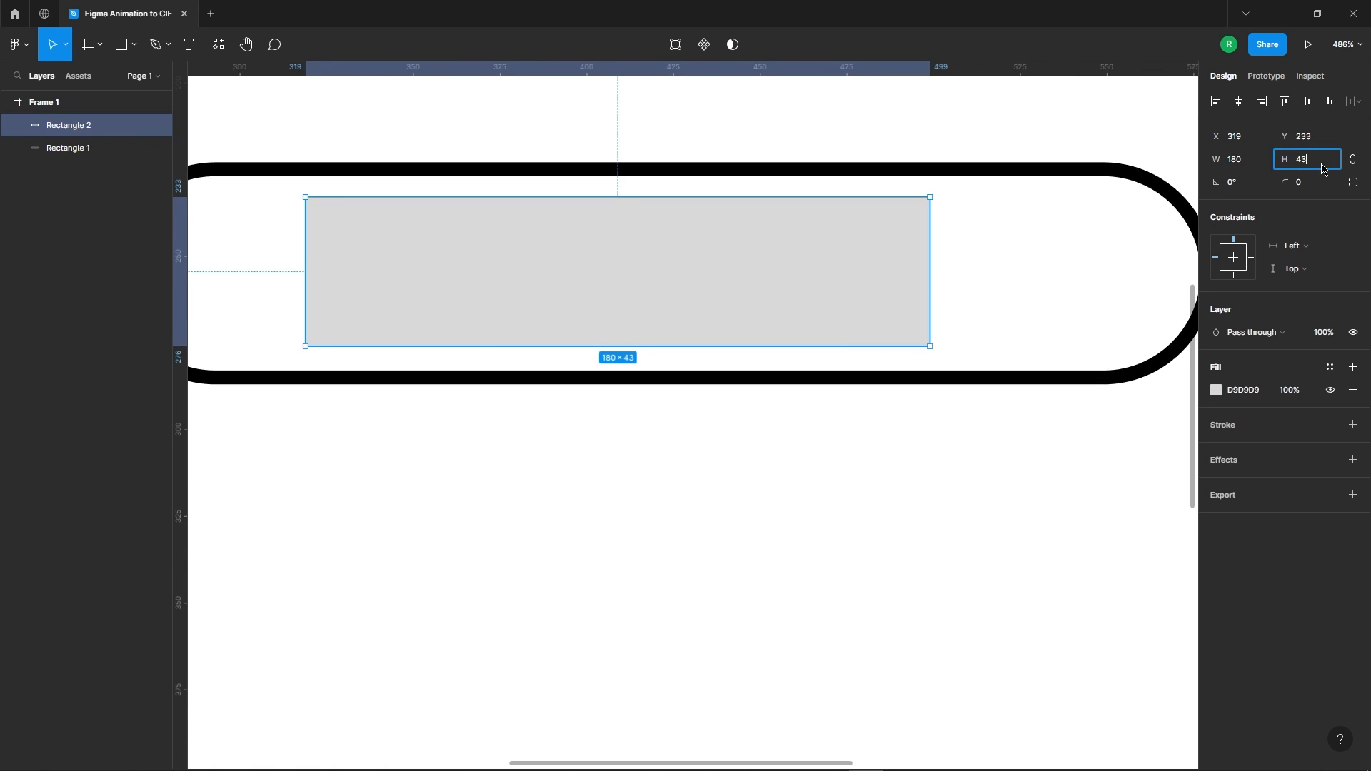
{"action": "key", "text": "Up"}
{"action": "key", "text": "alt"}
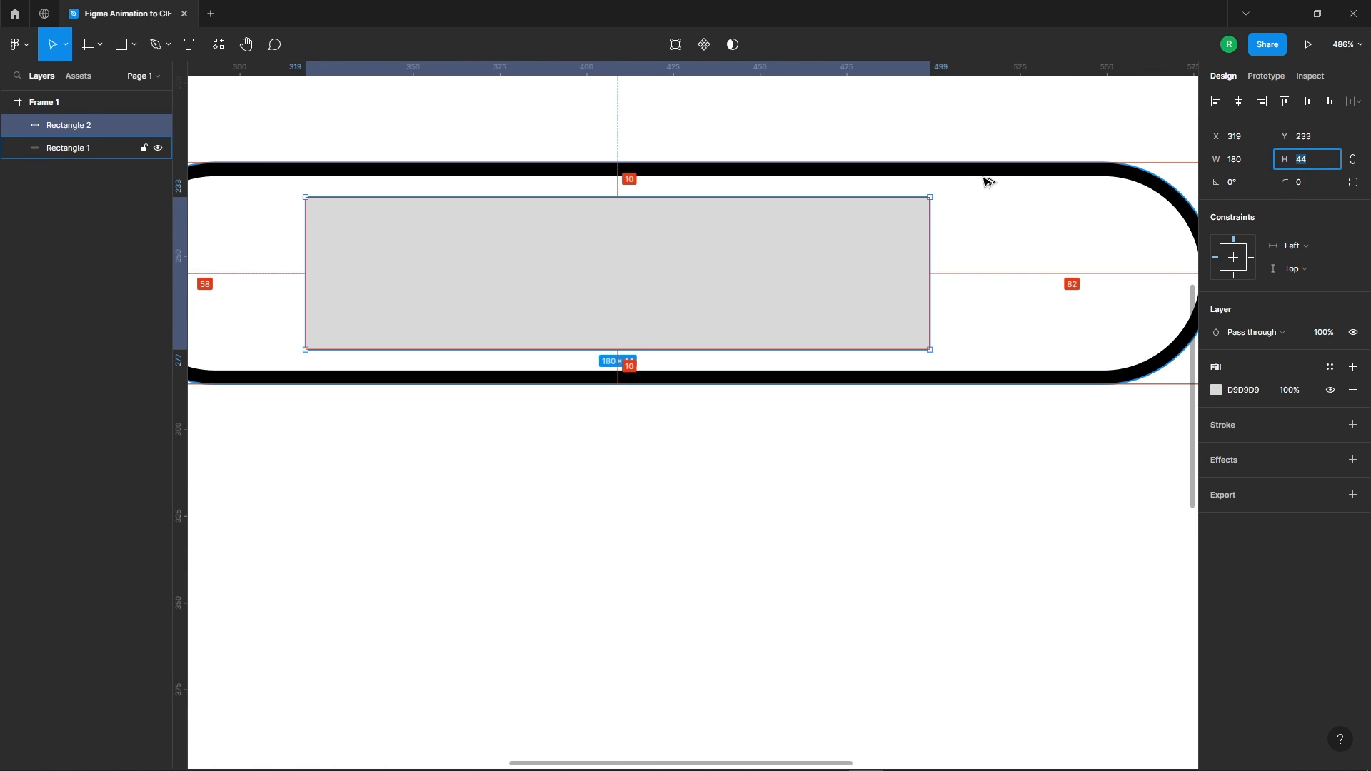
{"action": "scroll", "coordinate": [456, 220], "scroll_direction": "down", "scroll_amount": 3}
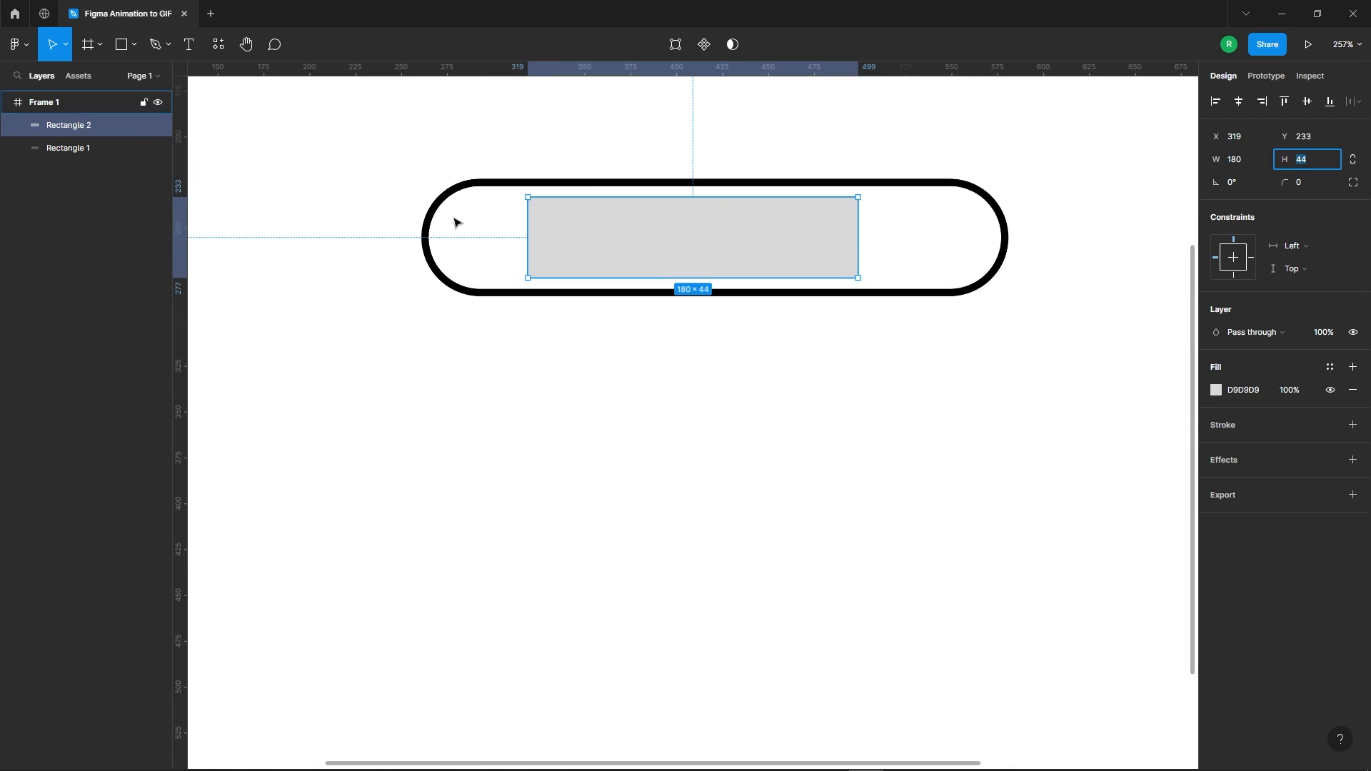
- Round the inner rectangle's corners to a radius of 22 and extend its left edge to X 272, making it 227 wide
{"action": "scroll", "coordinate": [498, 257], "scroll_direction": "up", "scroll_amount": 2}
{"action": "mouse_move", "coordinate": [514, 245]}
{"action": "left_mouse_down"}
{"action": "mouse_move", "coordinate": [375, 246]}
{"action": "mouse_move", "coordinate": [531, 258]}
{"action": "left_mouse_up"}
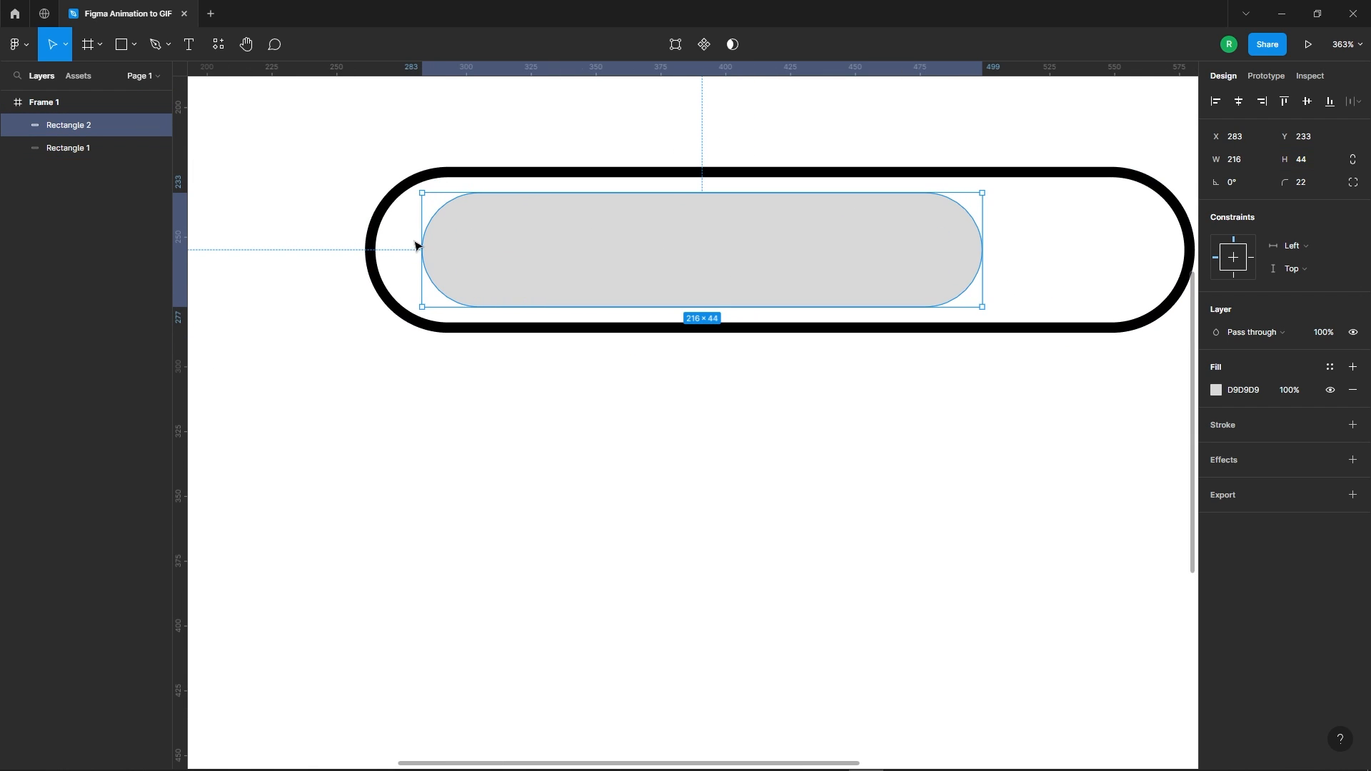
{"action": "left_click_drag", "start_coordinate": [421, 248], "coordinate": [392, 240]}
{"action": "key", "text": "alt"}
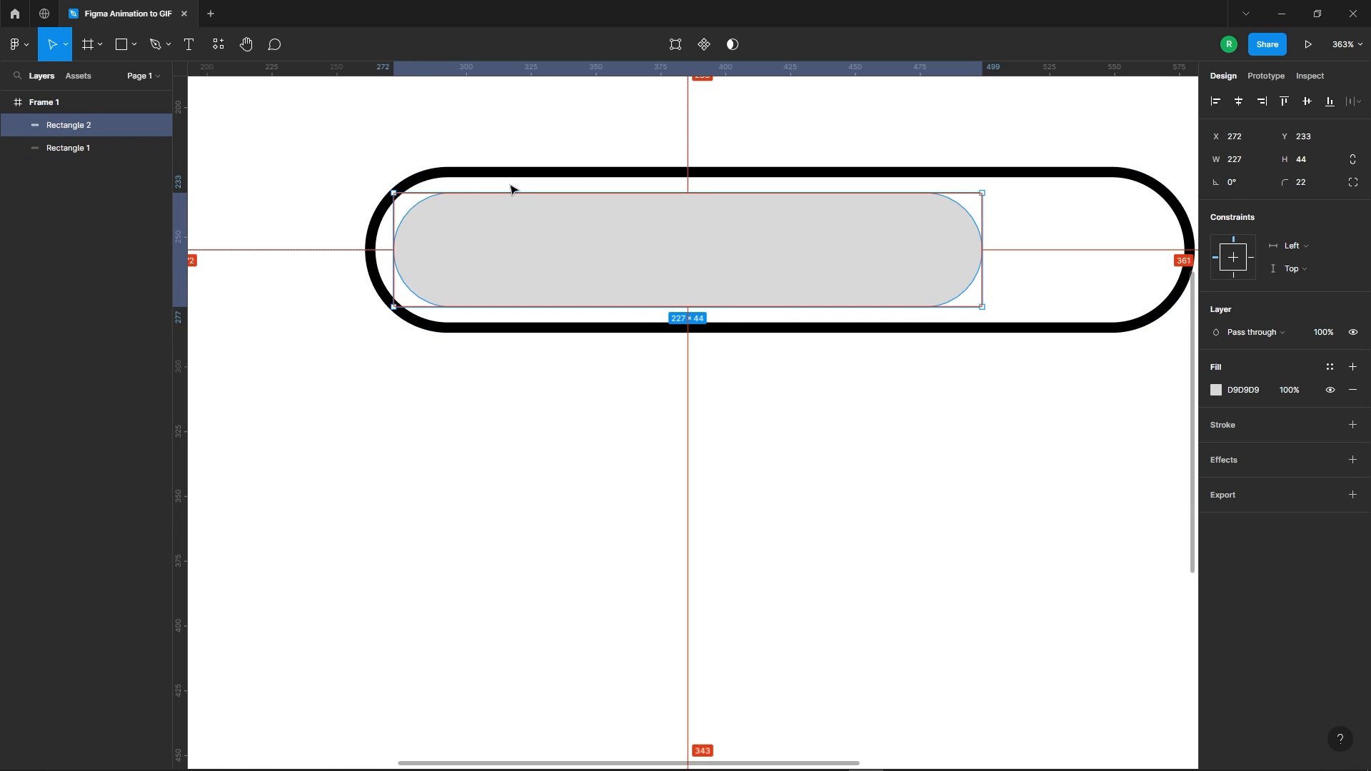
- Set the inner bar's height to 46 and move it up to Y 232 within the outline
{"action": "scroll", "coordinate": [542, 178], "scroll_direction": "up", "scroll_amount": 3}
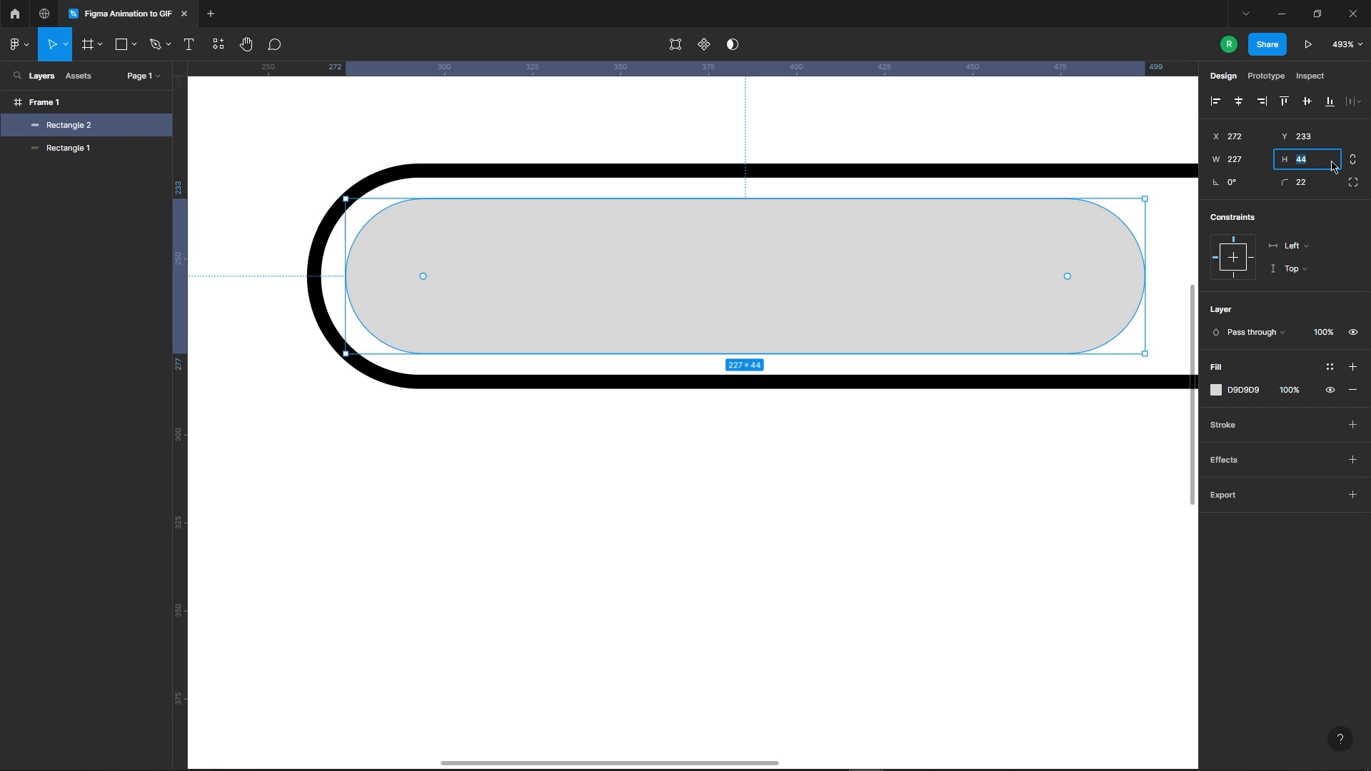
{"action": "key", "text": "Up"}
{"action": "key", "text": "Up"}
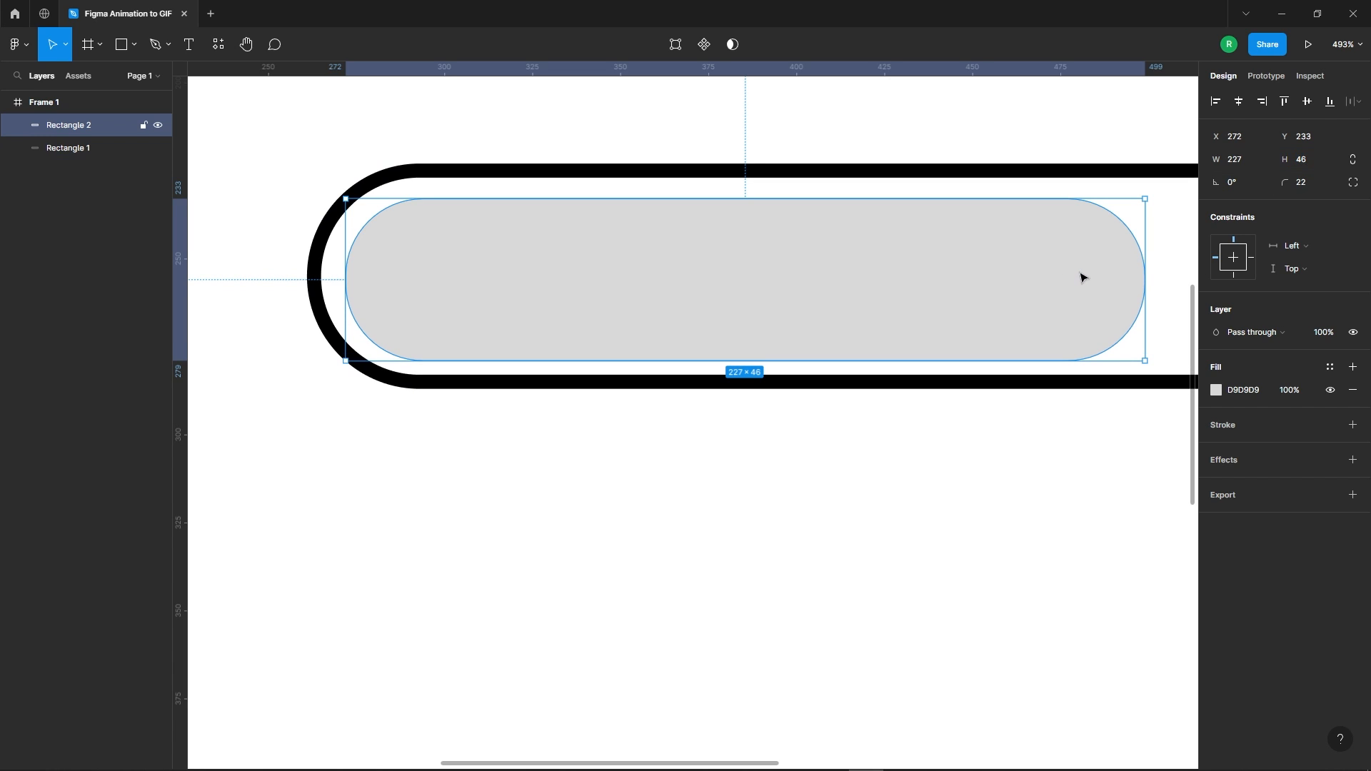
{"action": "left_click_drag", "start_coordinate": [1082, 277], "coordinate": [1083, 274]}
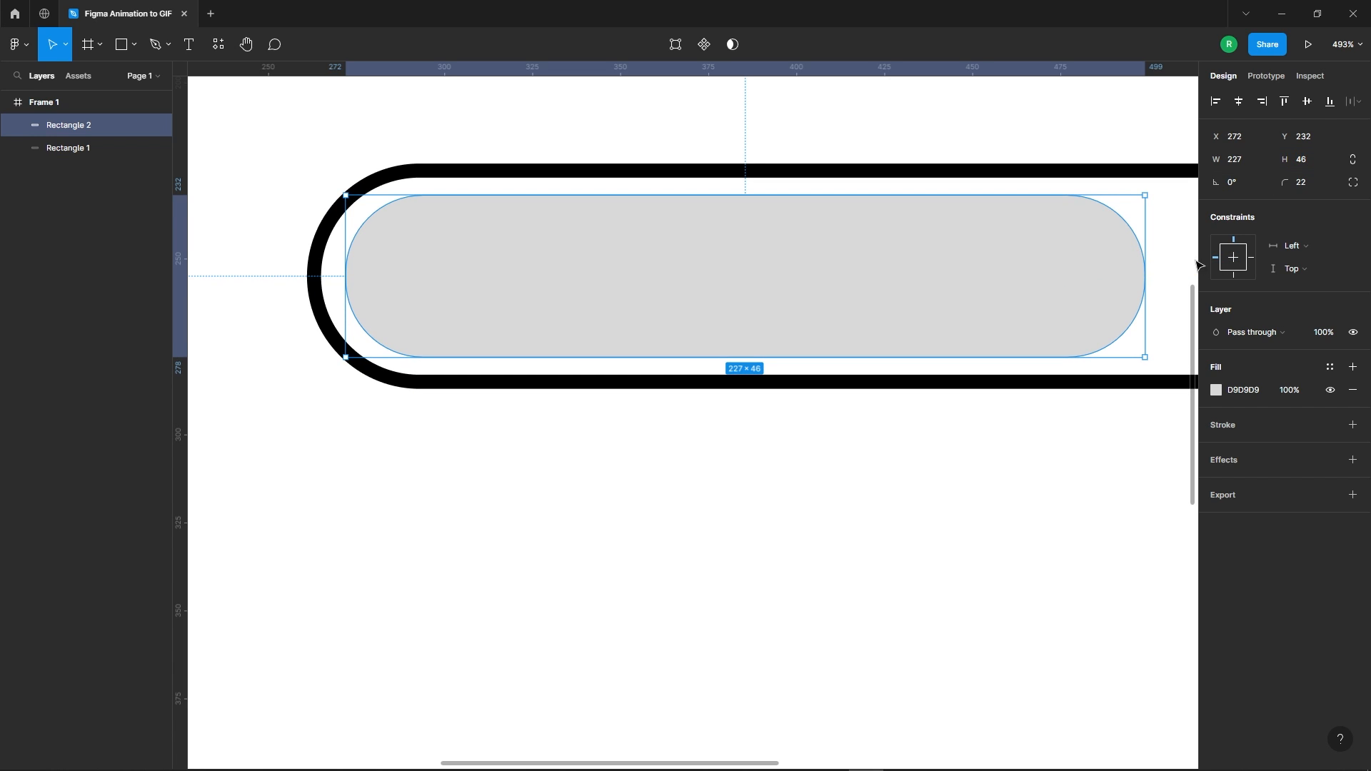
{"action": "key", "text": "alt"}
- Extend the inner bar's left edge to X 270 so its left gap to the outline is 9, matching the vertical gaps
{"action": "scroll", "coordinate": [1141, 172], "scroll_direction": "down", "scroll_amount": 5}
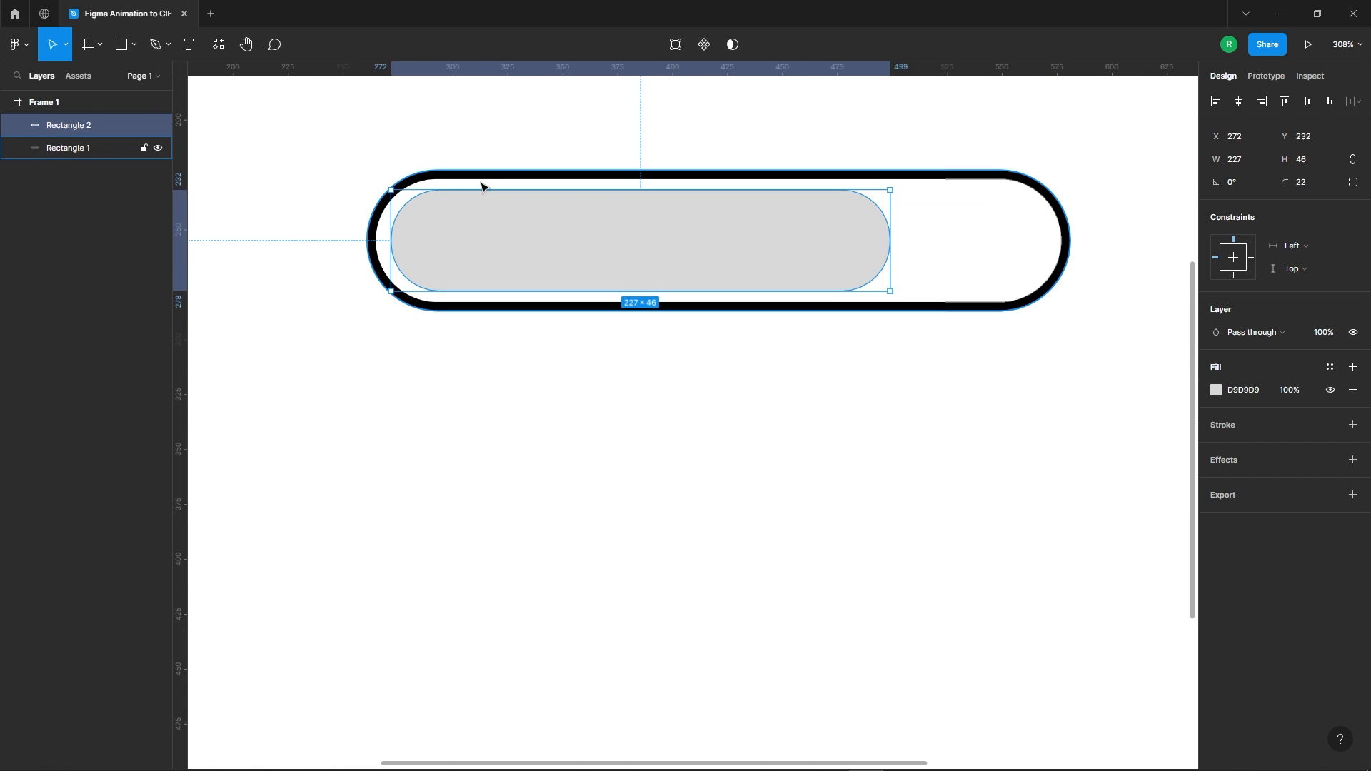
{"action": "scroll", "coordinate": [383, 245], "scroll_direction": "up", "scroll_amount": 5}
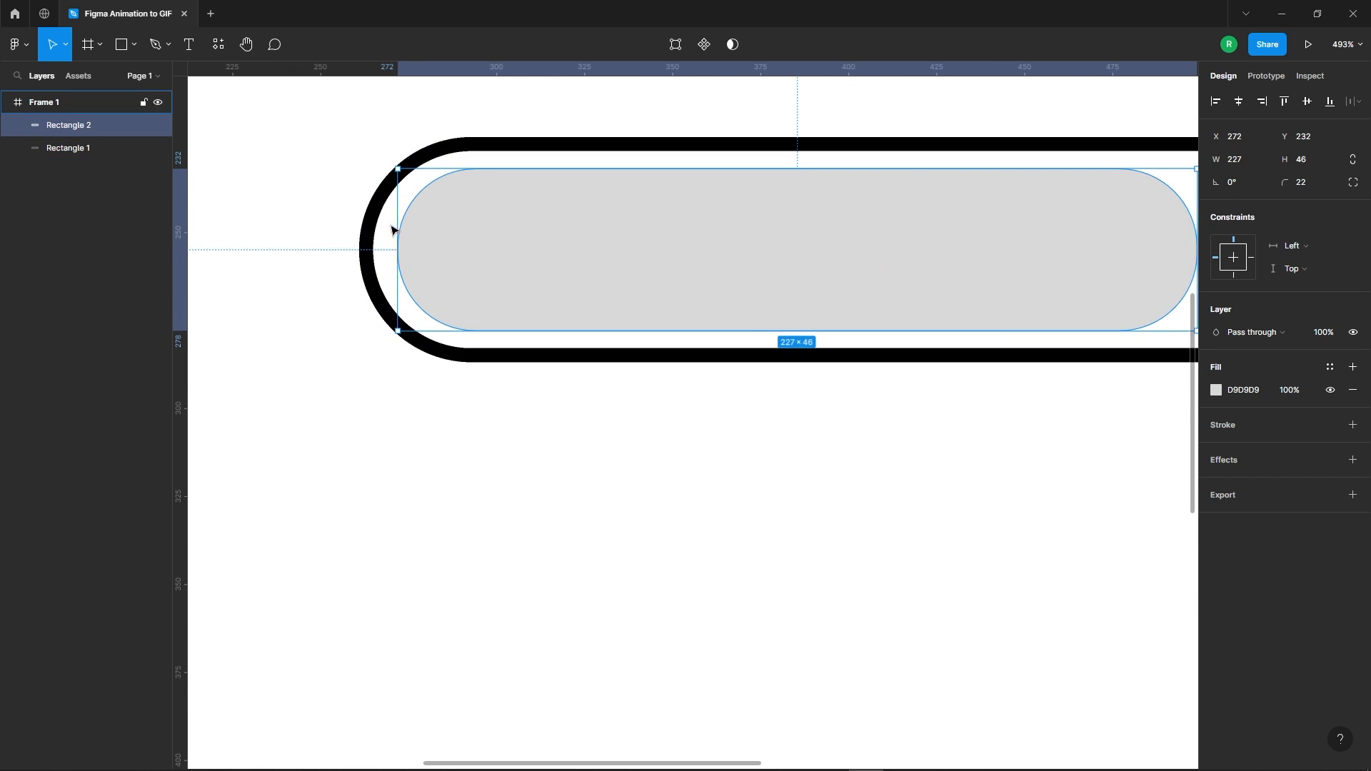
{"action": "key", "text": "alt"}
{"action": "left_click_drag", "start_coordinate": [399, 260], "coordinate": [390, 260]}
{"action": "key", "text": "alt"}
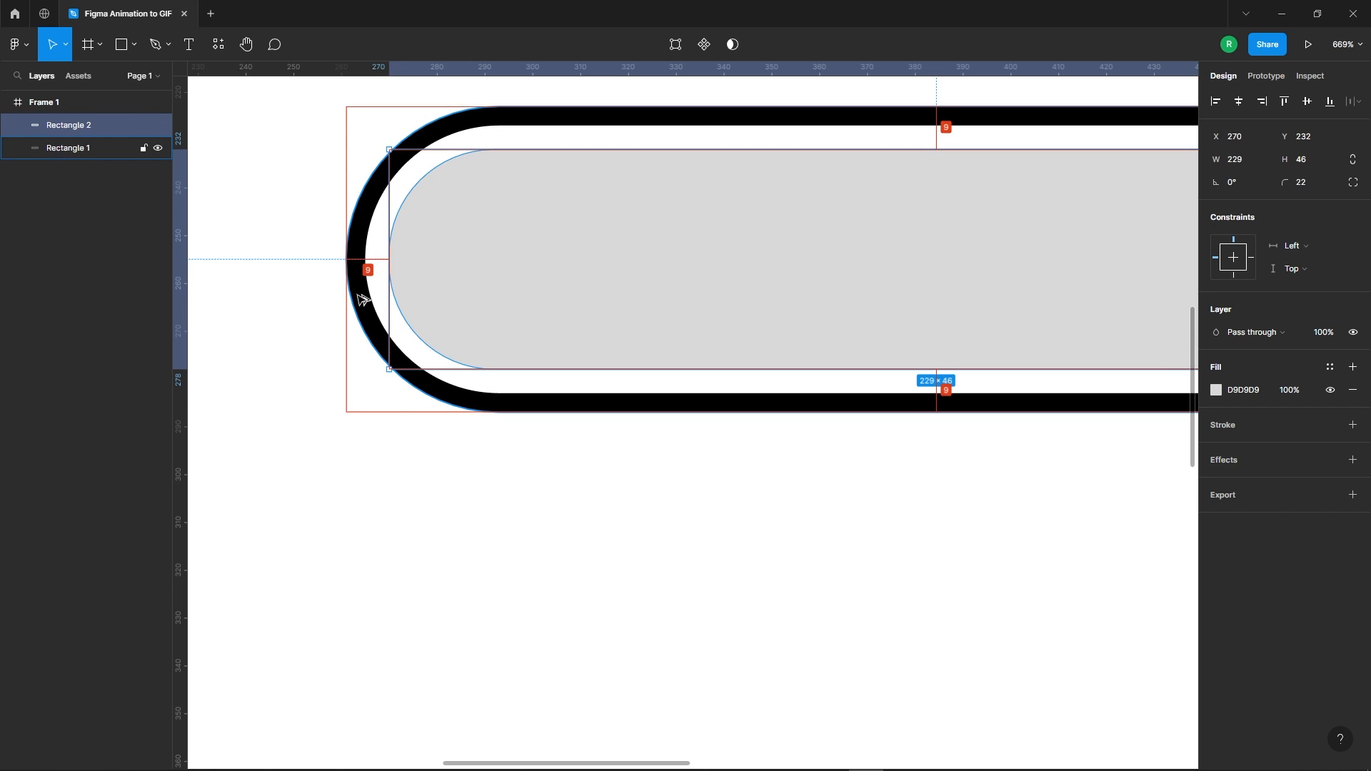
{"action": "scroll", "coordinate": [295, 236], "scroll_direction": "down", "scroll_amount": 7}
{"action": "left_click", "coordinate": [743, 357]}
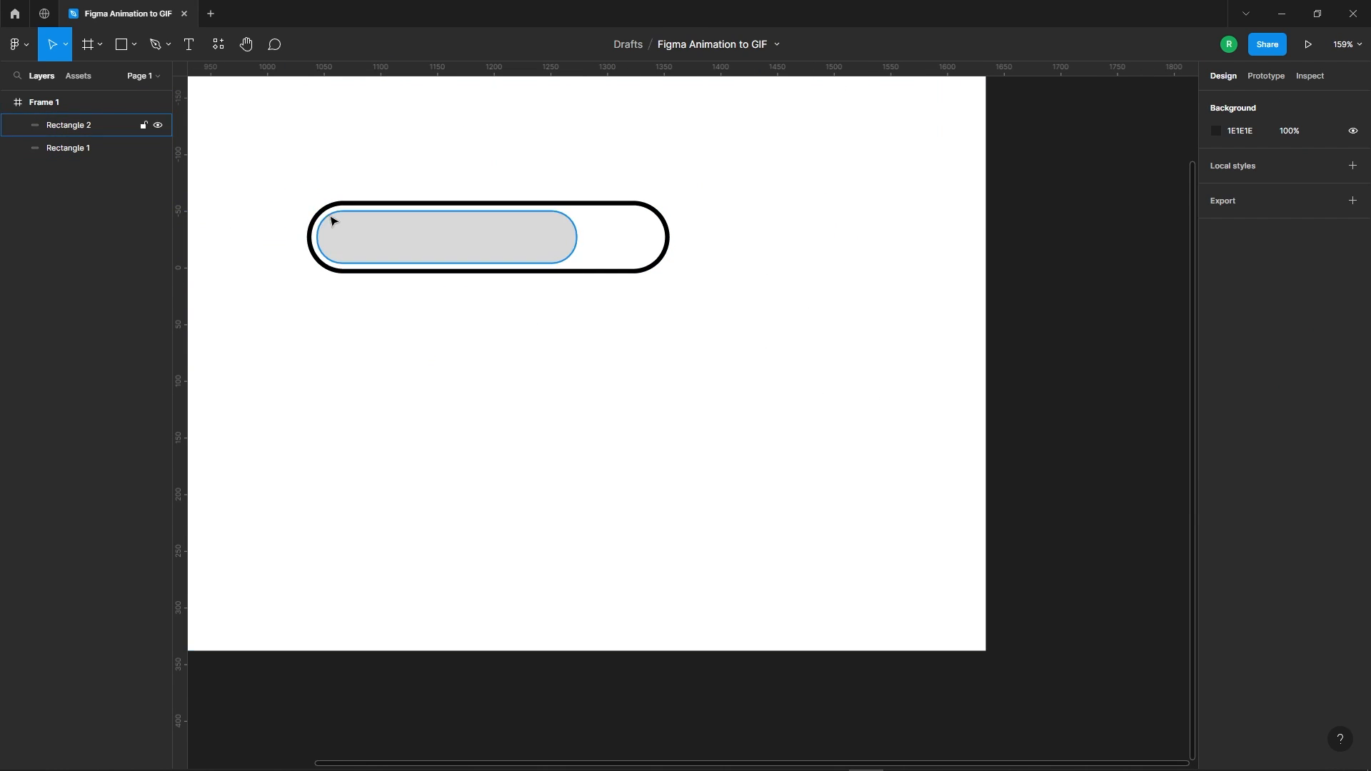
- Stretch the inner bar's right edge toward the outline's right end, to a width of 301
{"action": "scroll", "coordinate": [777, 227], "scroll_direction": "down", "scroll_amount": 2}
{"action": "scroll", "coordinate": [499, 177], "scroll_direction": "up", "scroll_amount": 3}
{"action": "left_click", "coordinate": [693, 281]}
{"action": "left_click_drag", "start_coordinate": [713, 278], "coordinate": [804, 276]}
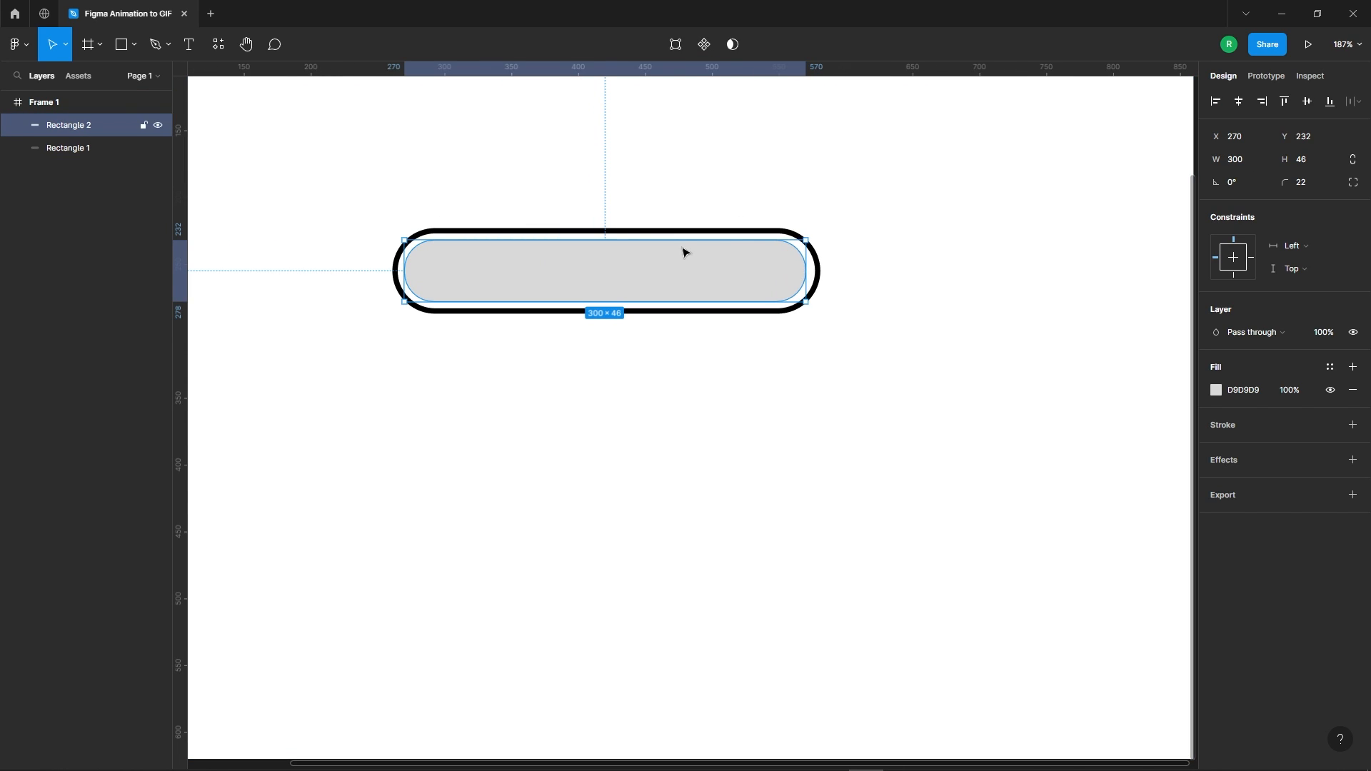
{"action": "scroll", "coordinate": [684, 252], "scroll_direction": "up", "scroll_amount": 3}
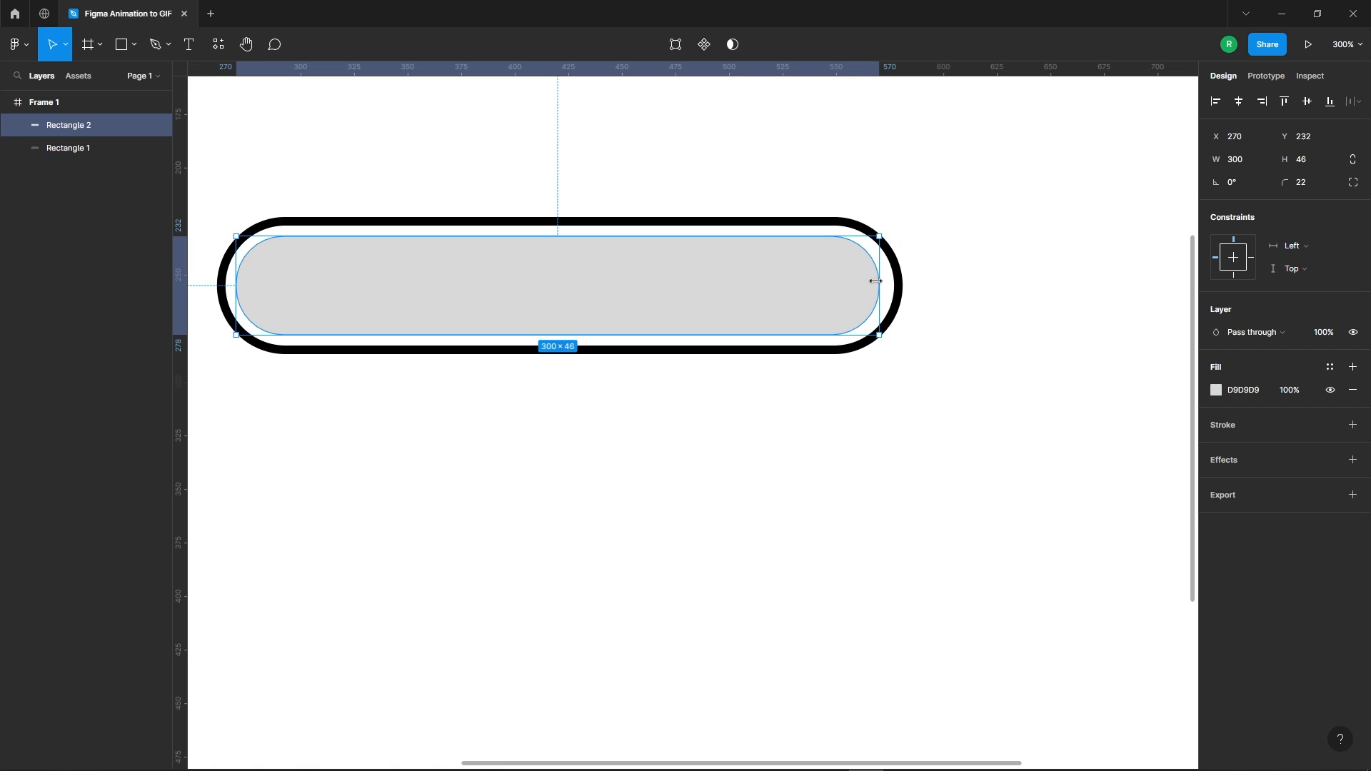
{"action": "left_click_drag", "start_coordinate": [879, 281], "coordinate": [882, 279]}
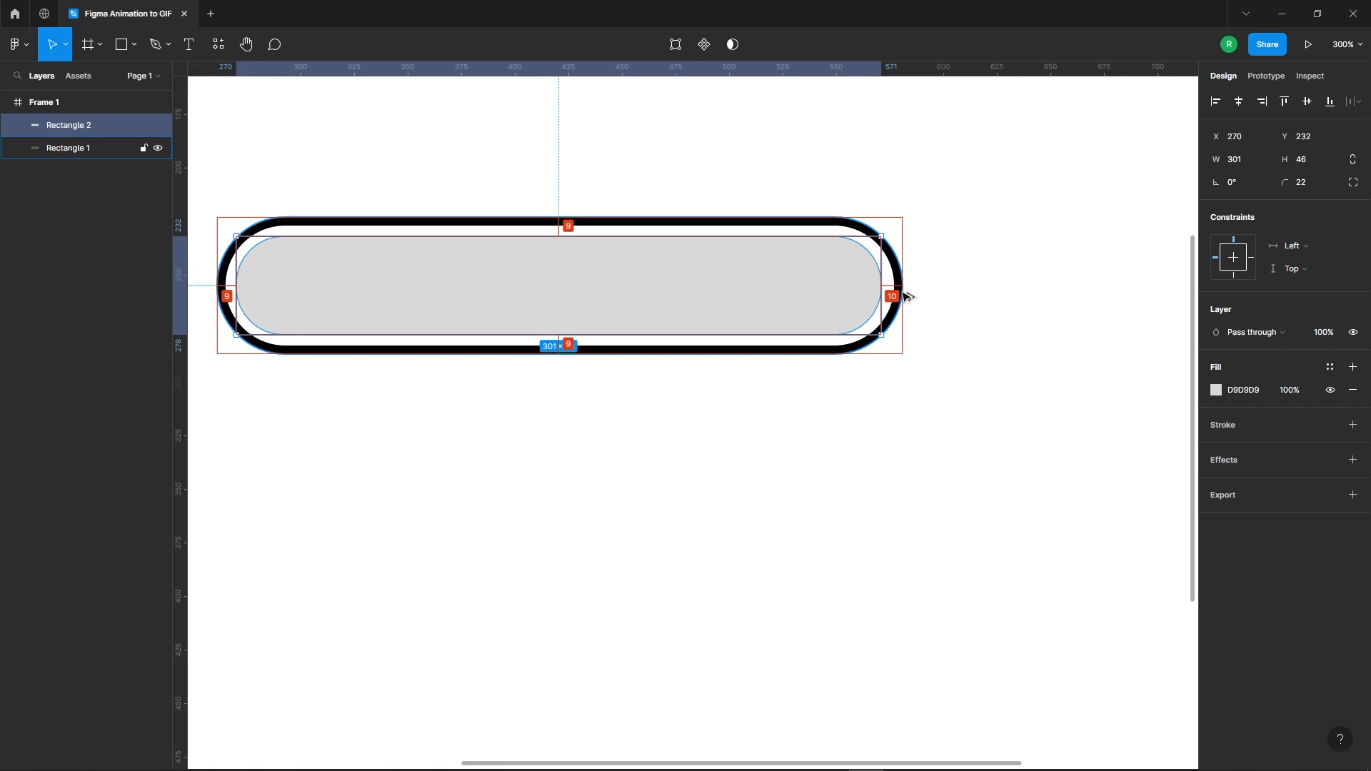
- Widen the inner bar at its right edge to 302 so its gap to the outline matches the left side
{"action": "scroll", "coordinate": [907, 296], "scroll_direction": "up", "scroll_amount": 5}
{"action": "left_click_drag", "start_coordinate": [876, 300], "coordinate": [880, 301]}
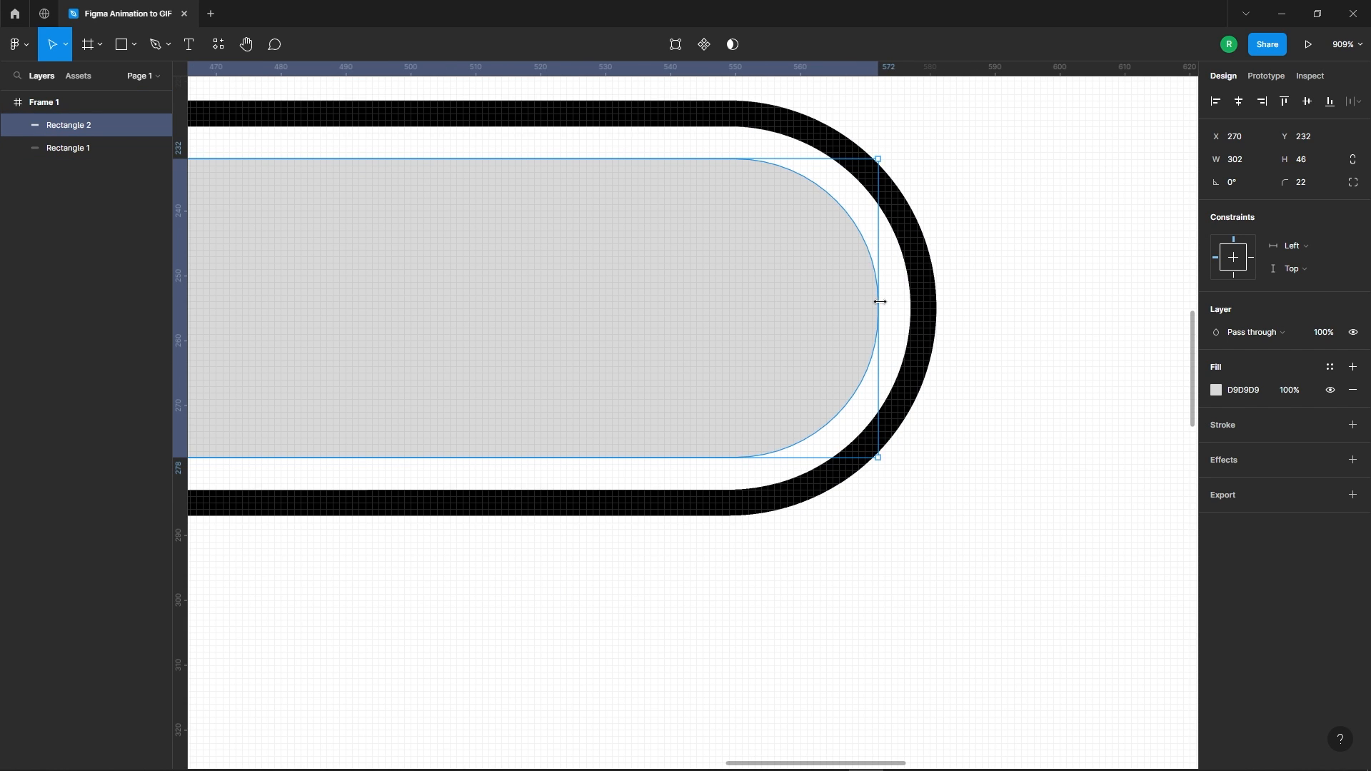
{"action": "scroll", "coordinate": [886, 300], "scroll_direction": "down", "scroll_amount": 8}
{"action": "left_click", "coordinate": [658, 158]}
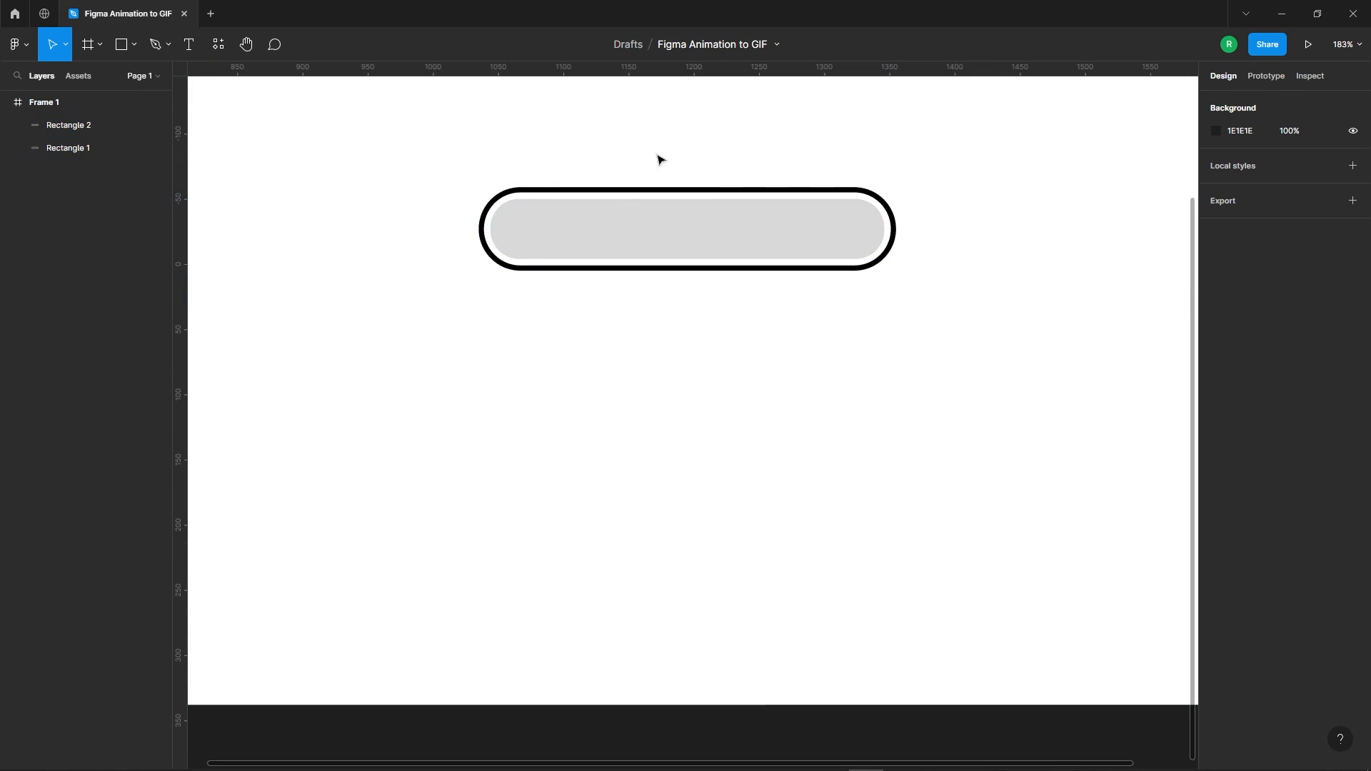
- Change the inner bar's solid fill color to blue 3A7DFF
{"action": "left_click", "coordinate": [662, 232]}
{"action": "scroll", "coordinate": [634, 244], "scroll_direction": "down", "scroll_amount": 2}
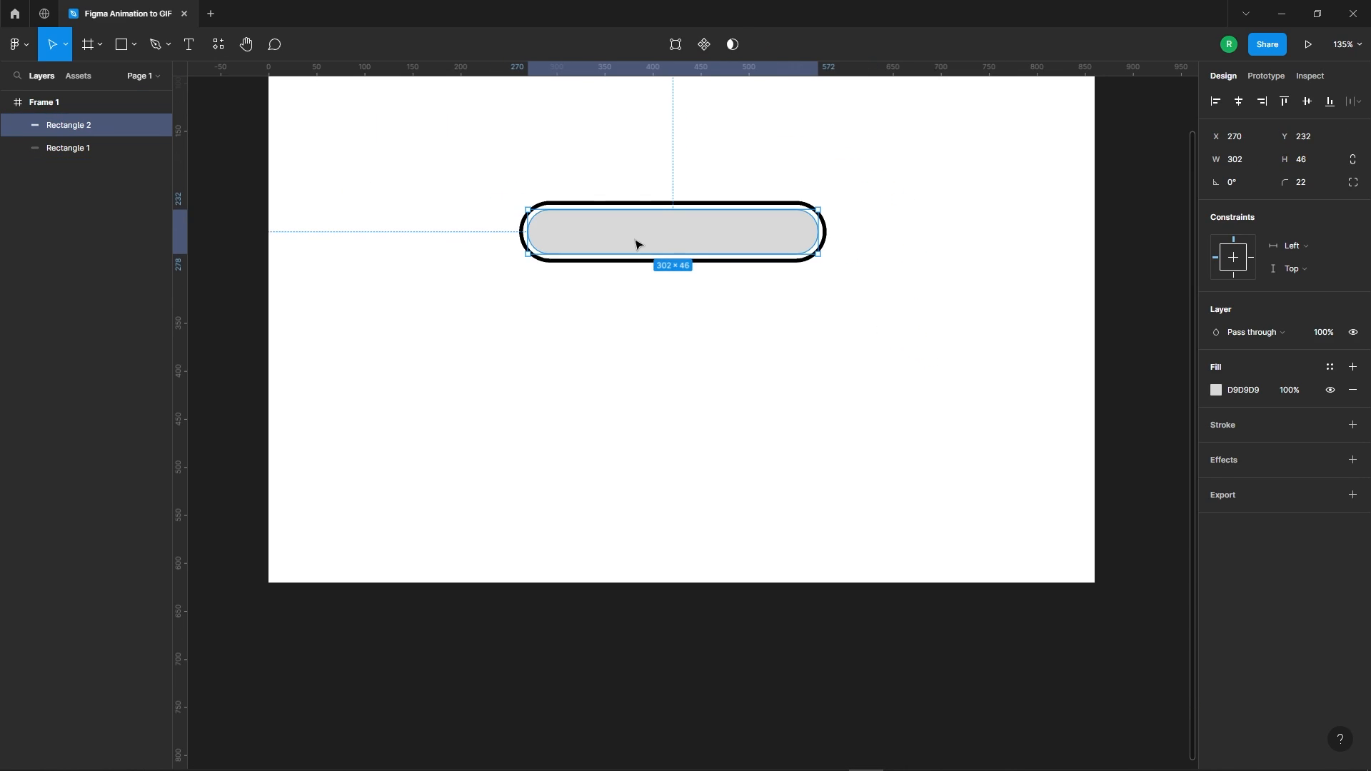
{"action": "left_click", "coordinate": [1220, 393]}
{"action": "left_click", "coordinate": [1051, 397]}
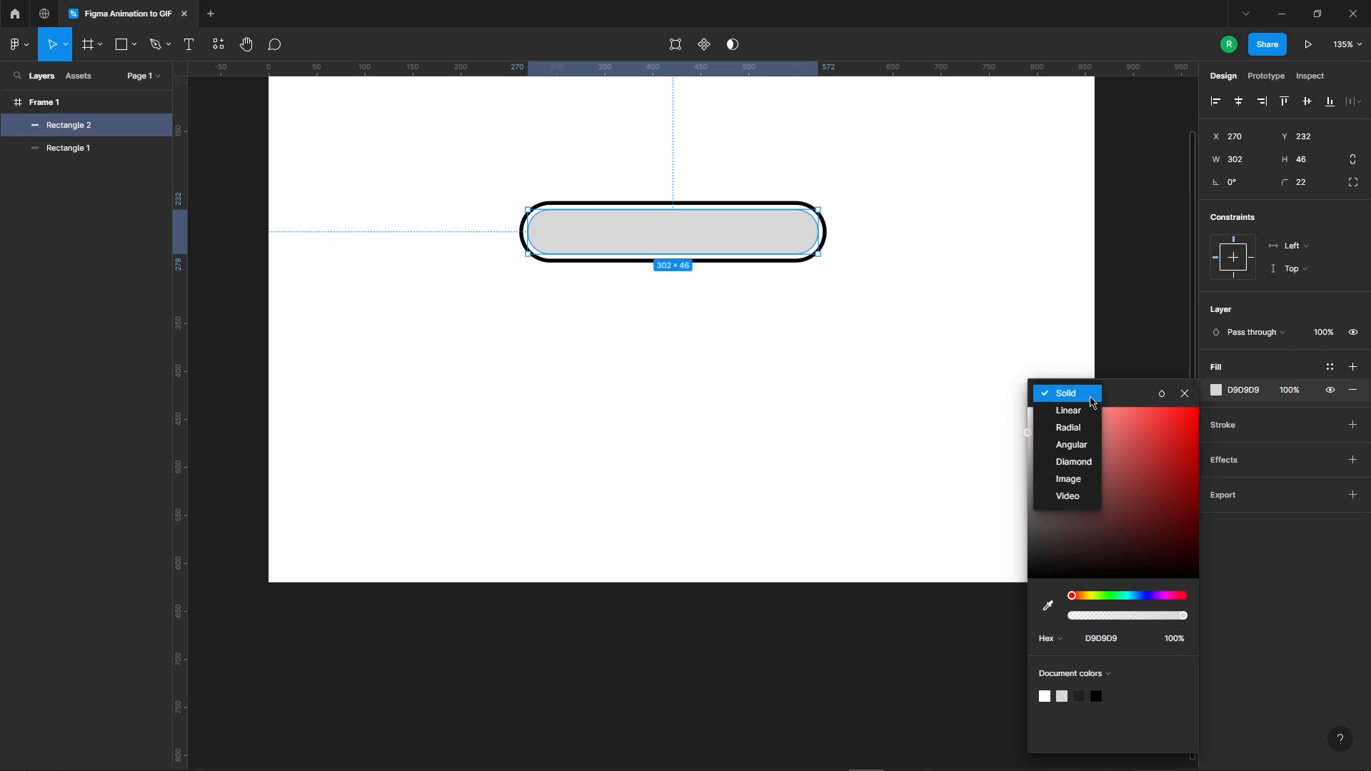
{"action": "left_click", "coordinate": [1067, 394]}
{"action": "left_click", "coordinate": [1160, 407]}
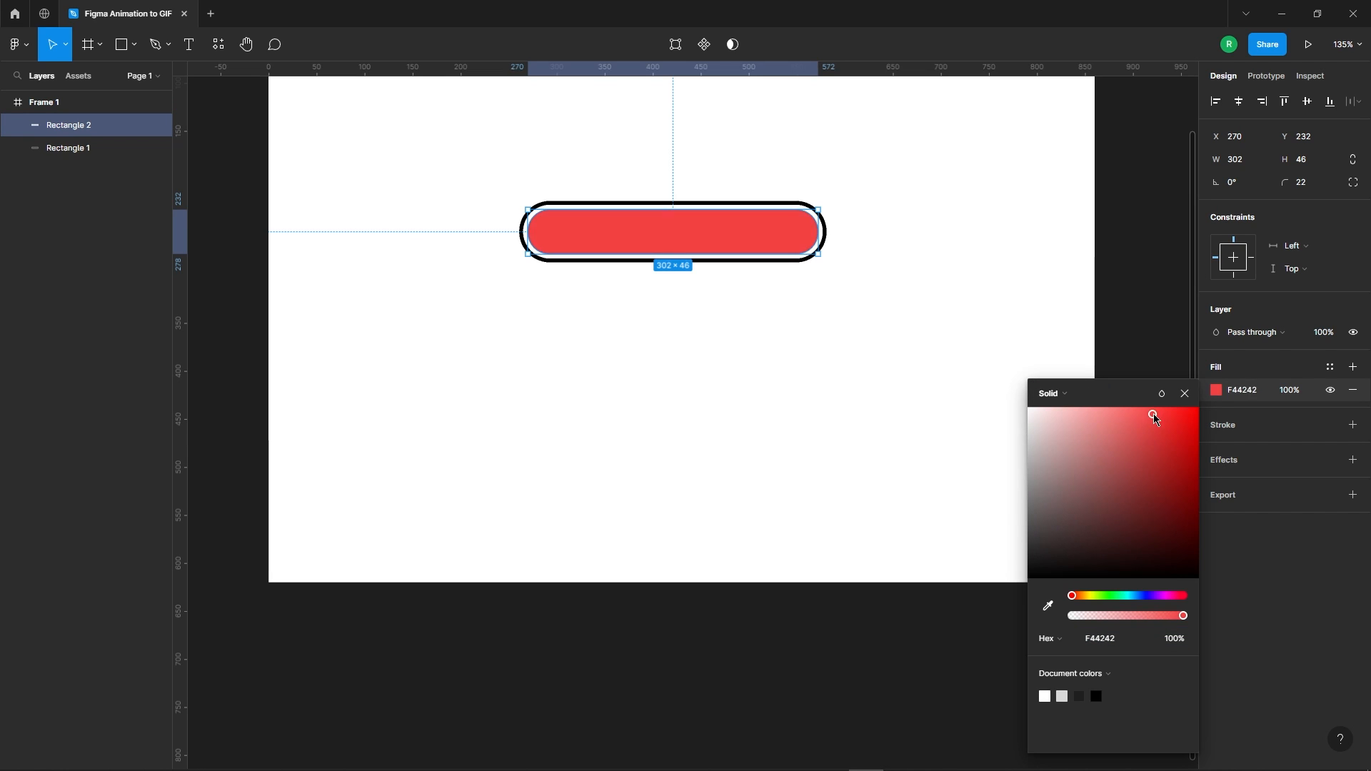
{"action": "left_click_drag", "start_coordinate": [1128, 597], "coordinate": [1141, 601]}
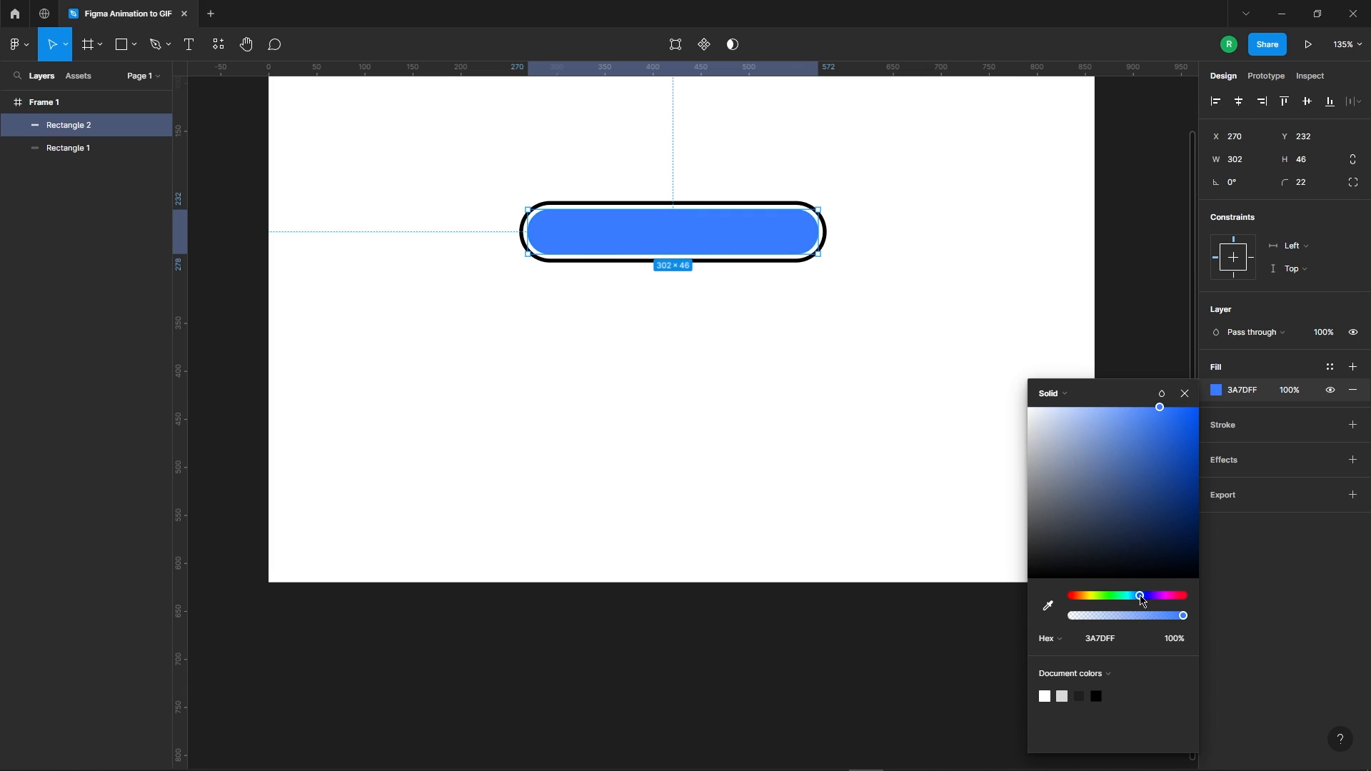
{"action": "left_click", "coordinate": [857, 428]}
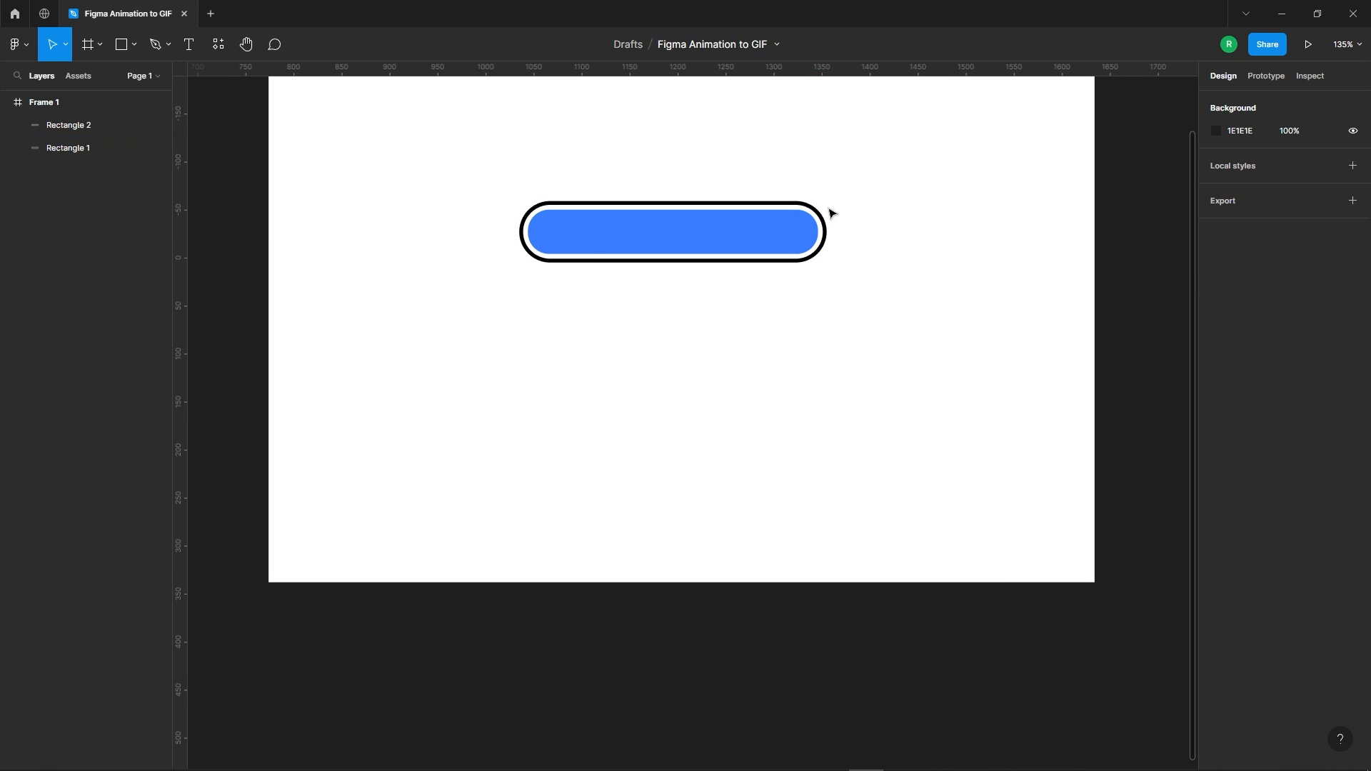
- Wrap the outline and inner bar rectangles together in their own frame
{"action": "left_click_drag", "start_coordinate": [404, 125], "coordinate": [925, 335]}
{"action": "left_click", "coordinate": [928, 343]}
{"action": "scroll", "coordinate": [462, 279], "scroll_direction": "down", "scroll_amount": 5}
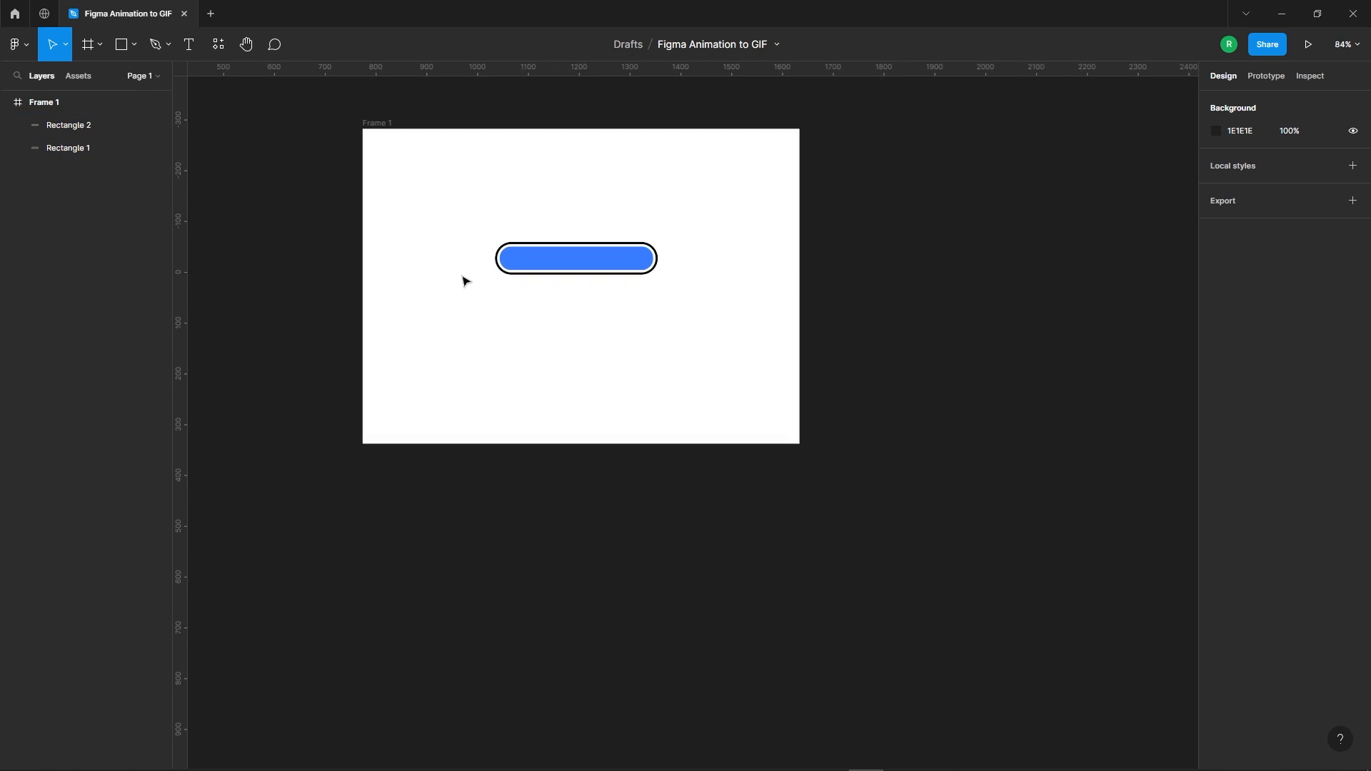
{"action": "left_click_drag", "start_coordinate": [520, 204], "coordinate": [712, 373]}
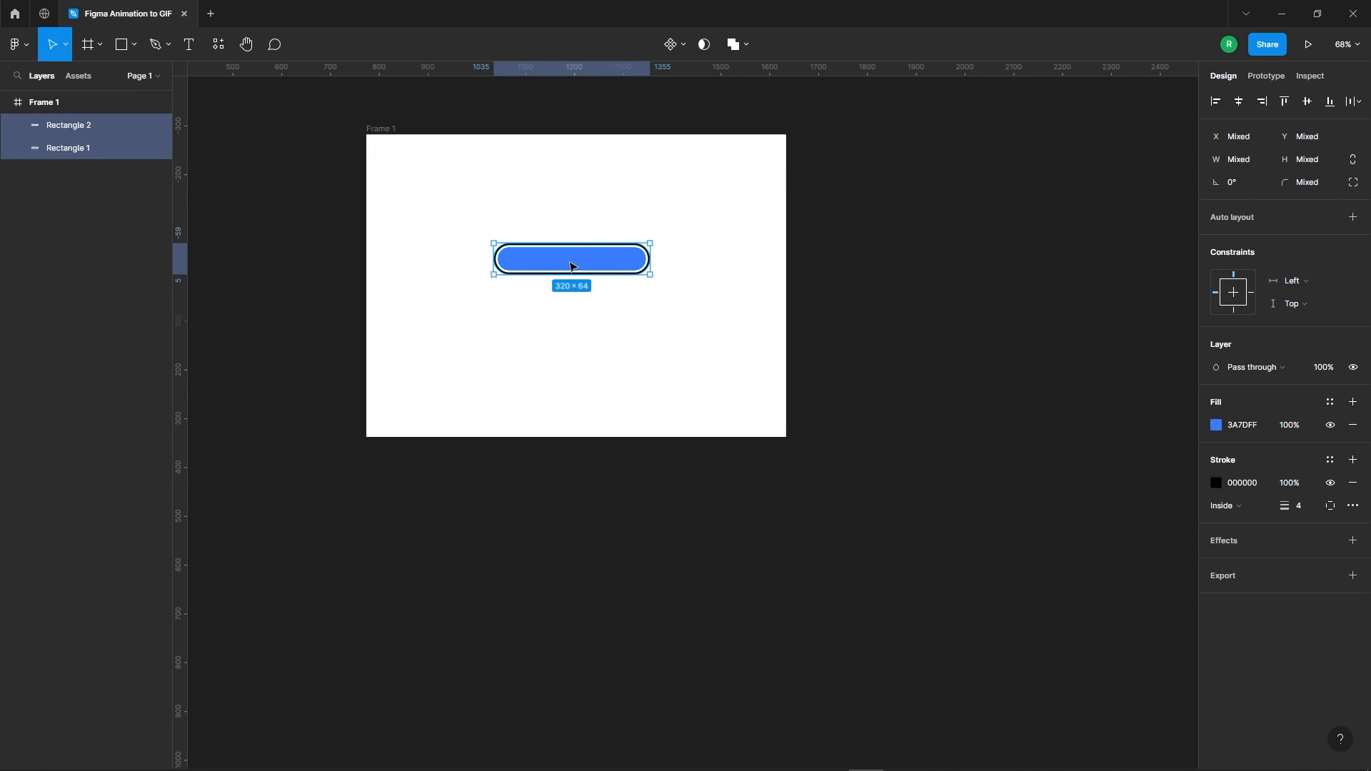
{"action": "right_click", "coordinate": [582, 270]}
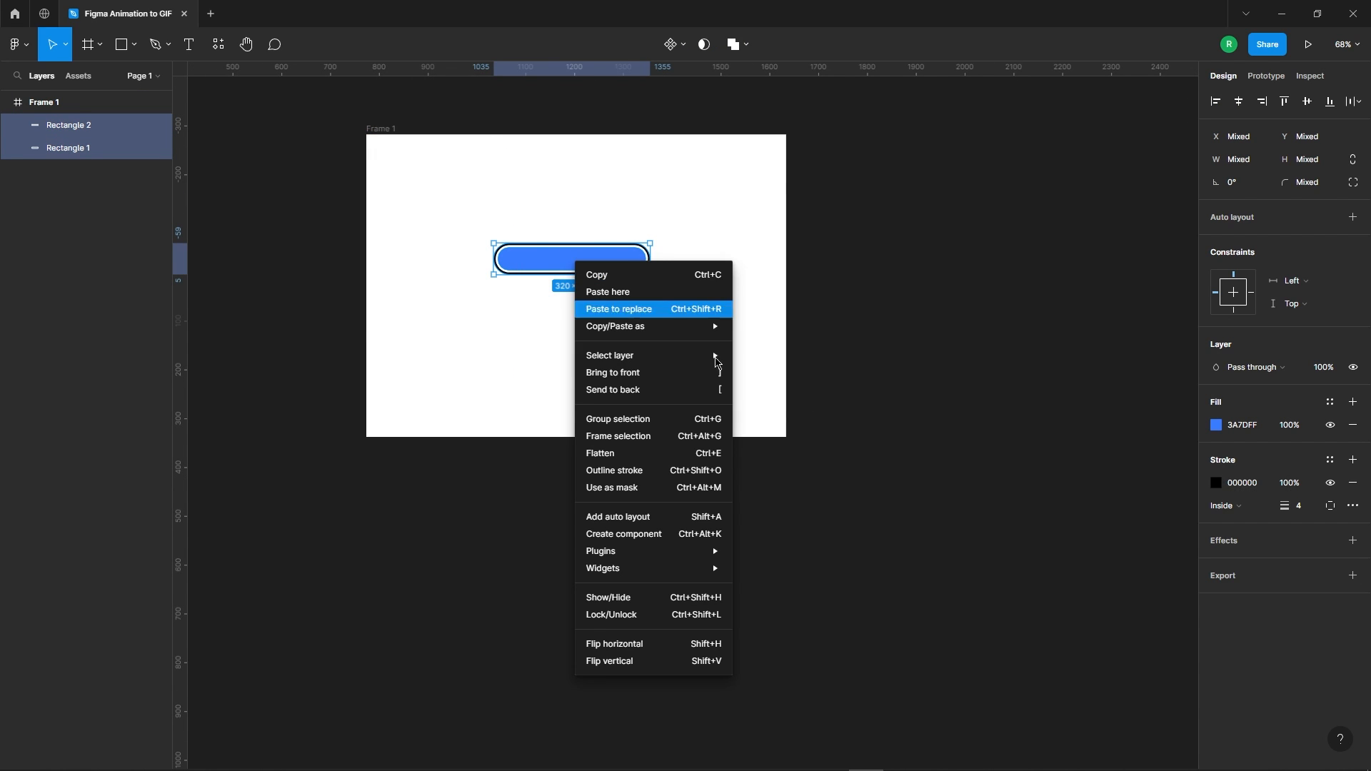
{"action": "left_click", "coordinate": [622, 437]}
{"action": "left_click", "coordinate": [590, 350]}
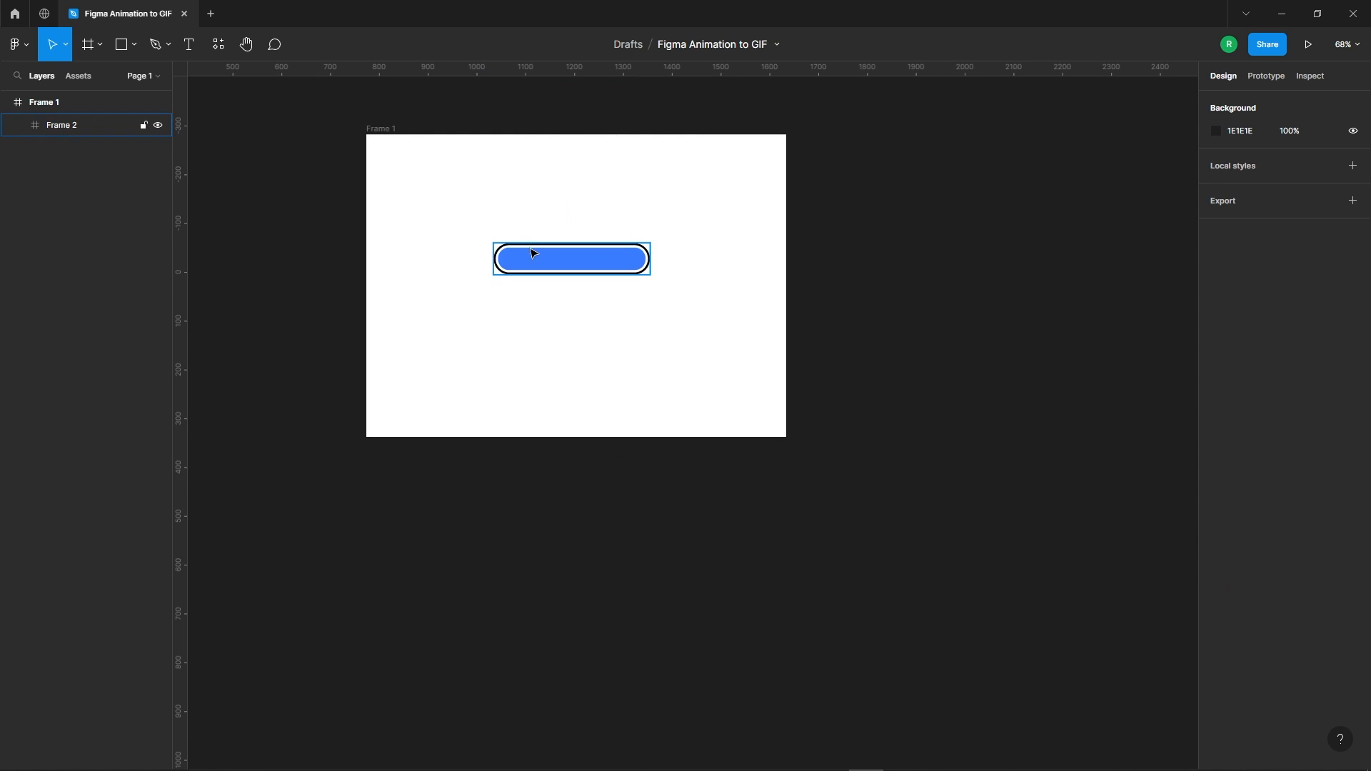
- Move the loading bar's frame out of Frame 1 onto the empty canvas beside it, at X 1851, Y -25
{"action": "left_click_drag", "start_coordinate": [534, 255], "coordinate": [924, 269]}
{"action": "scroll", "coordinate": [542, 245], "scroll_direction": "down", "scroll_amount": 1}
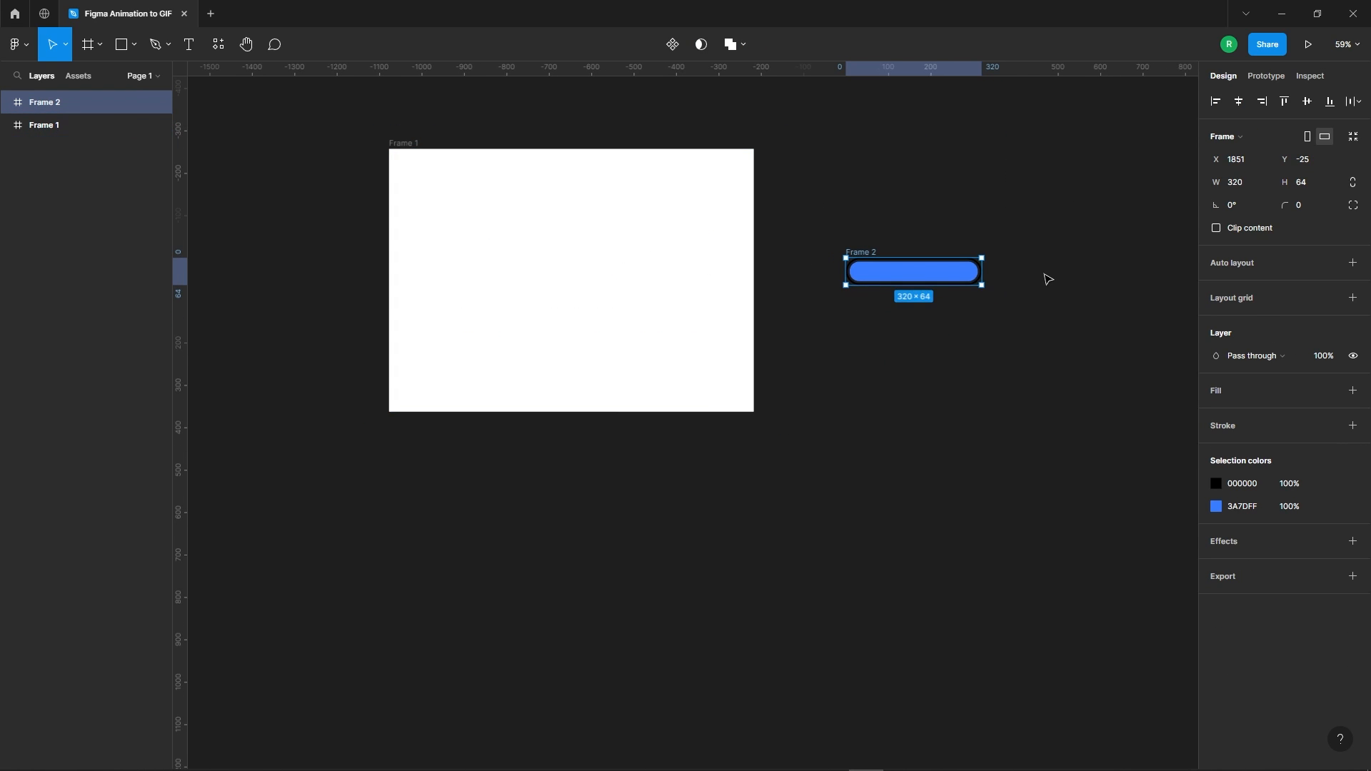
{"action": "scroll", "coordinate": [1021, 267], "scroll_direction": "up", "scroll_amount": 8}
{"action": "scroll", "coordinate": [424, 212], "scroll_direction": "down", "scroll_amount": 5}
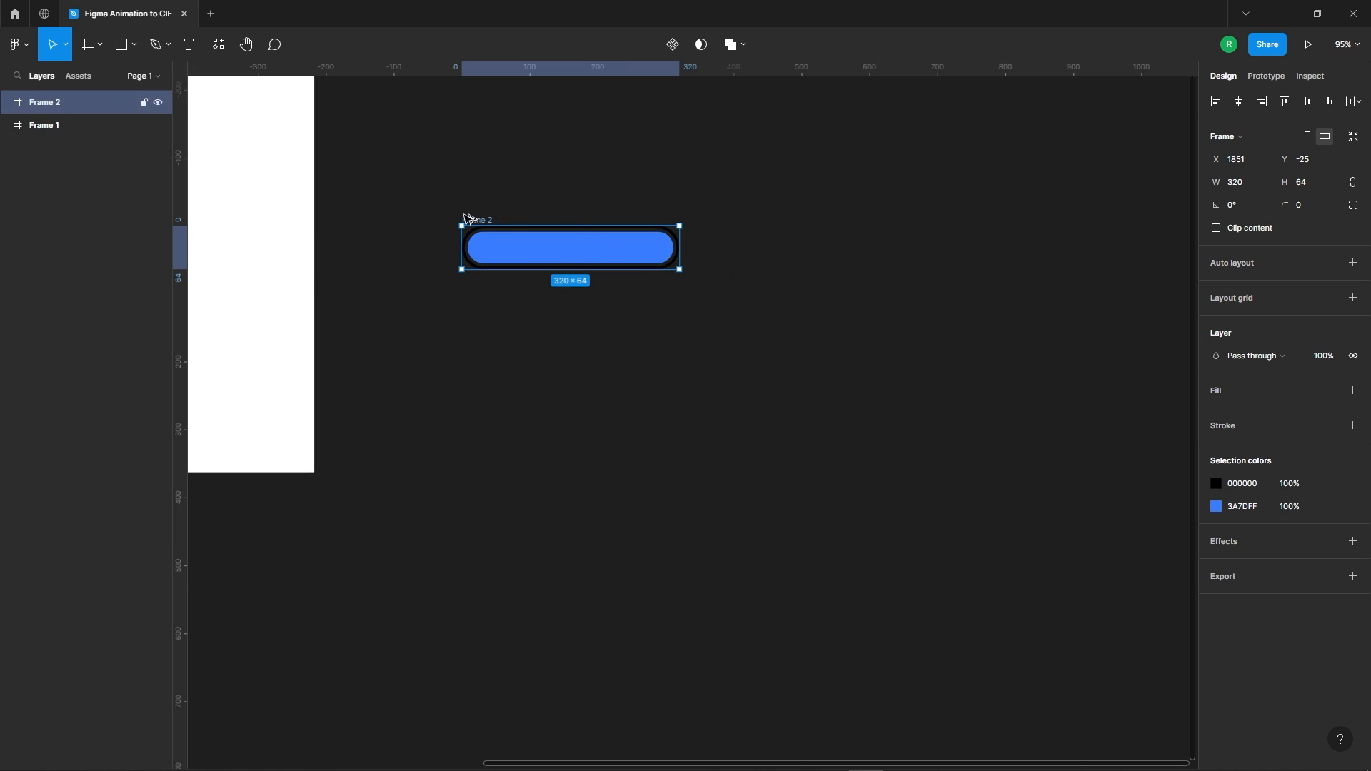
{"action": "left_click", "coordinate": [572, 309]}
{"action": "scroll", "coordinate": [489, 222], "scroll_direction": "up", "scroll_amount": 3}
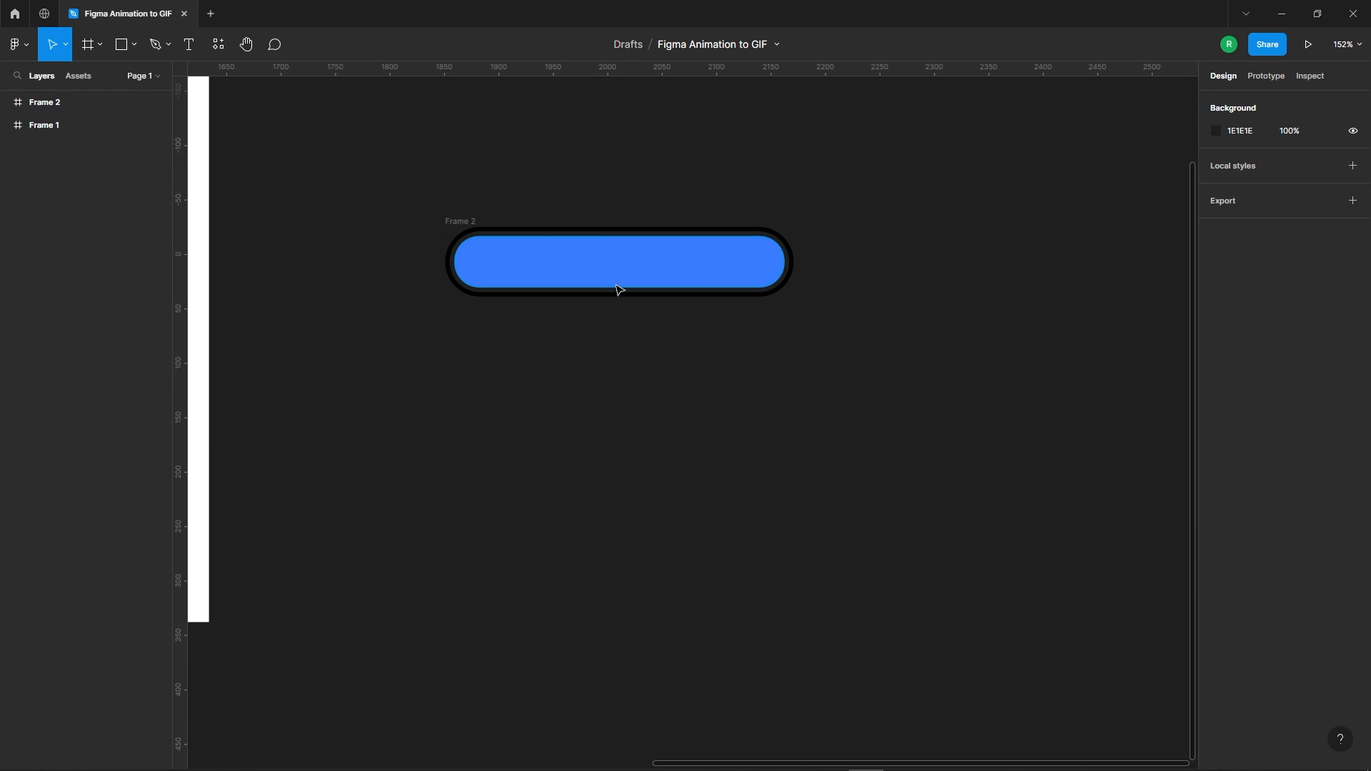
{"action": "left_click", "coordinate": [621, 258]}
{"action": "scroll", "coordinate": [430, 193], "scroll_direction": "up", "scroll_amount": 2}
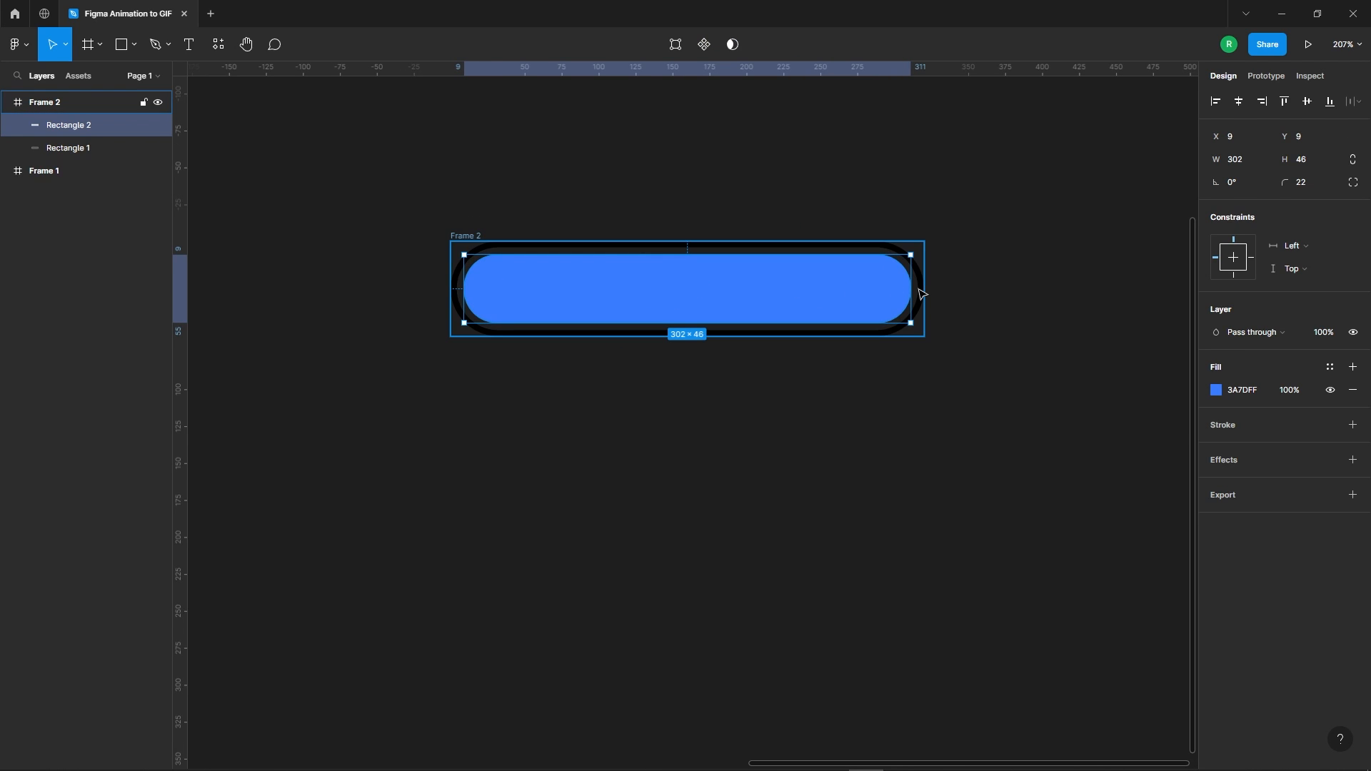
- Change the canvas background color to light gray DCDCDC
{"action": "left_click", "coordinate": [1133, 277]}
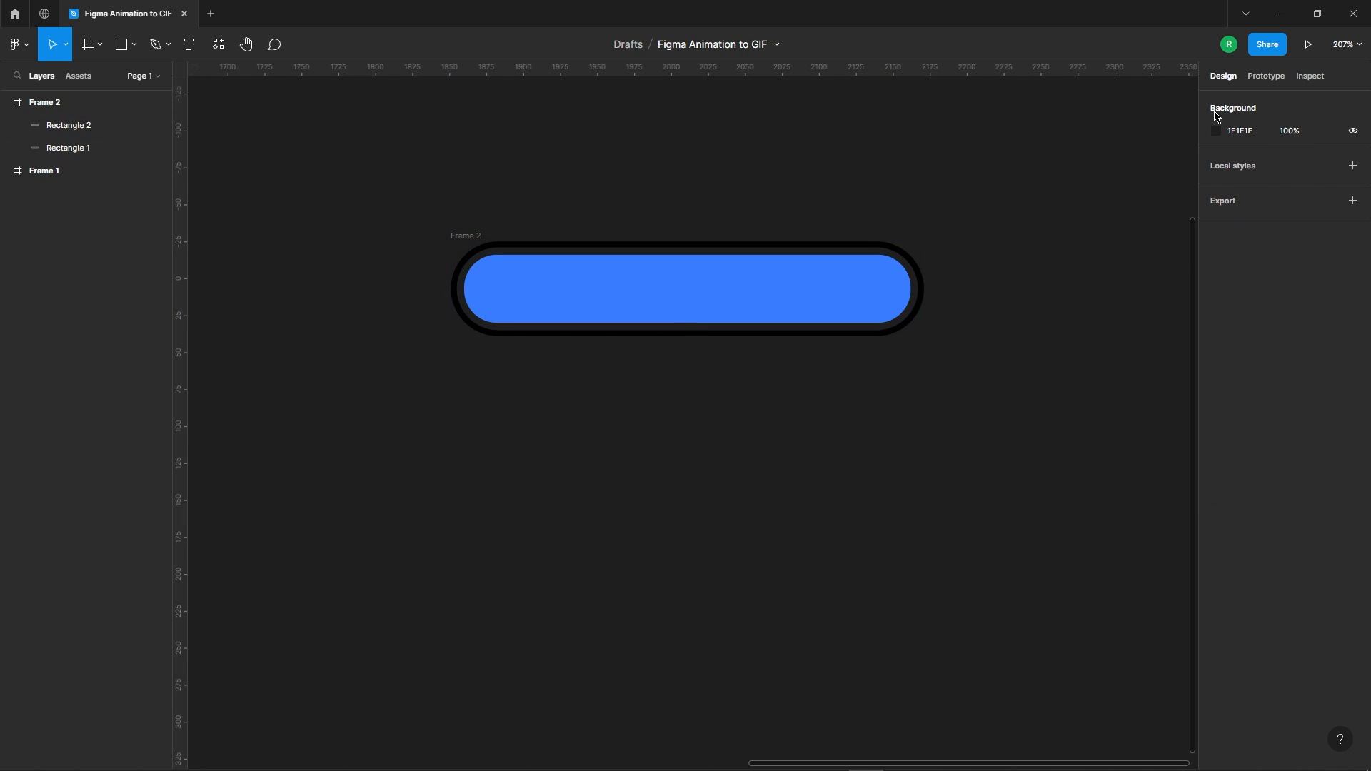
{"action": "left_click", "coordinate": [1218, 136]}
{"action": "left_click_drag", "start_coordinate": [1092, 227], "coordinate": [973, 178]}
{"action": "left_click", "coordinate": [934, 176]}
{"action": "scroll", "coordinate": [756, 255], "scroll_direction": "down", "scroll_amount": 3}
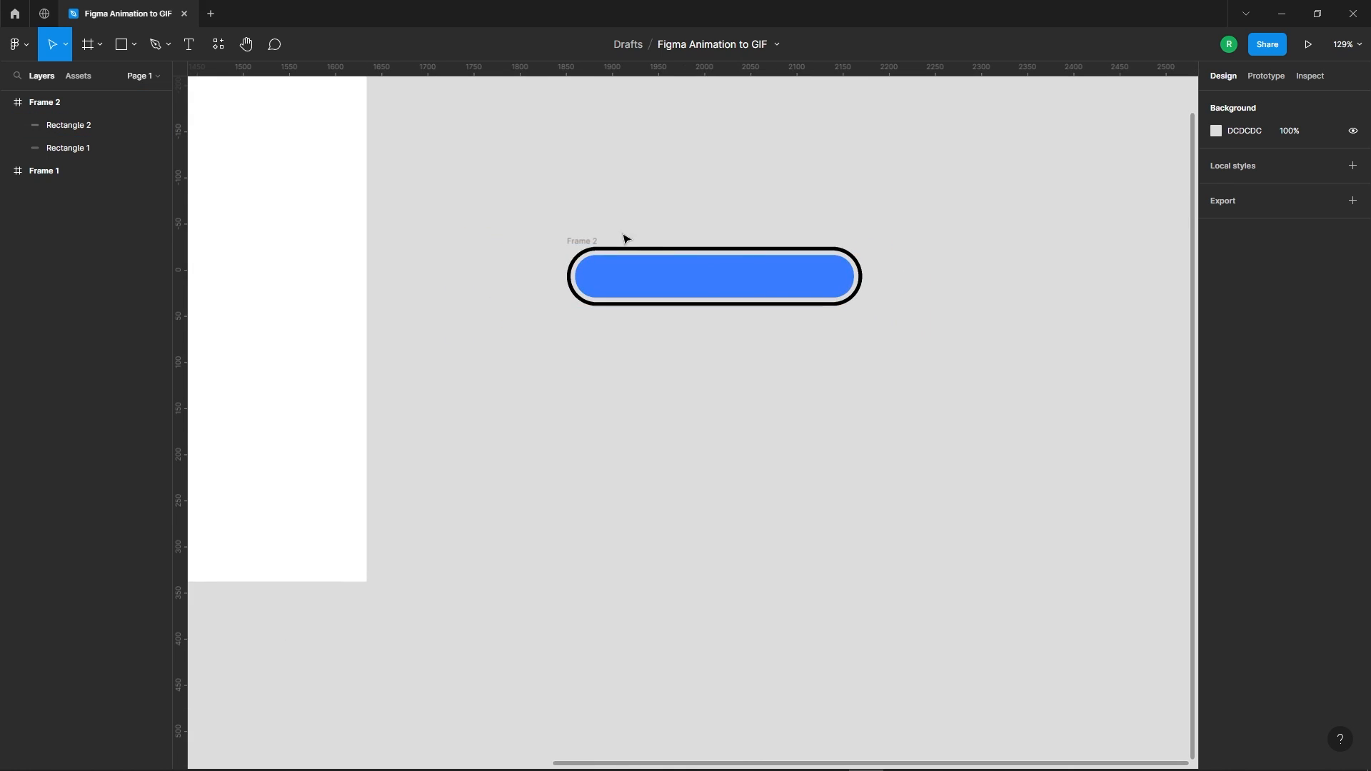
- Shorten the blue bar from its right edge to 46 × 46, forming a circle at the outline's left end
{"action": "left_click", "coordinate": [721, 290]}
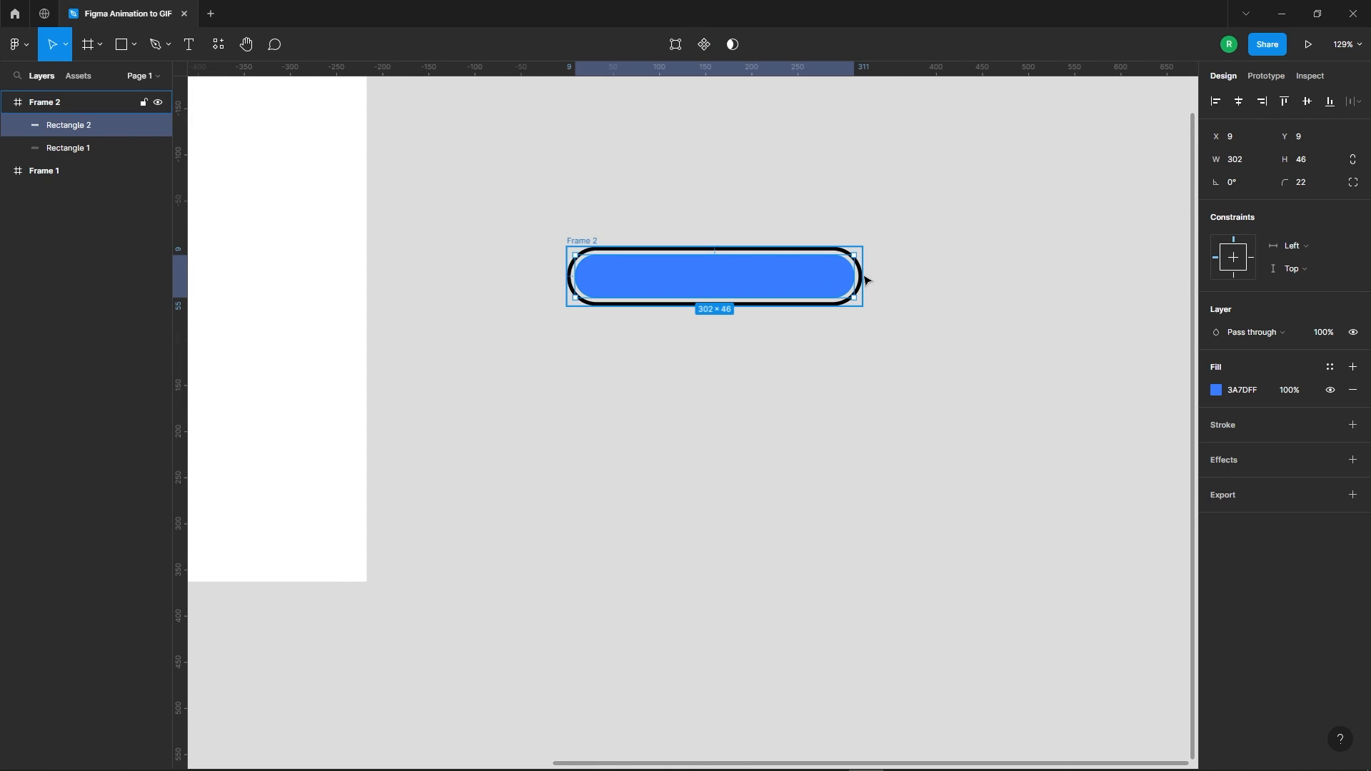
{"action": "left_click_drag", "start_coordinate": [856, 279], "coordinate": [620, 280]}
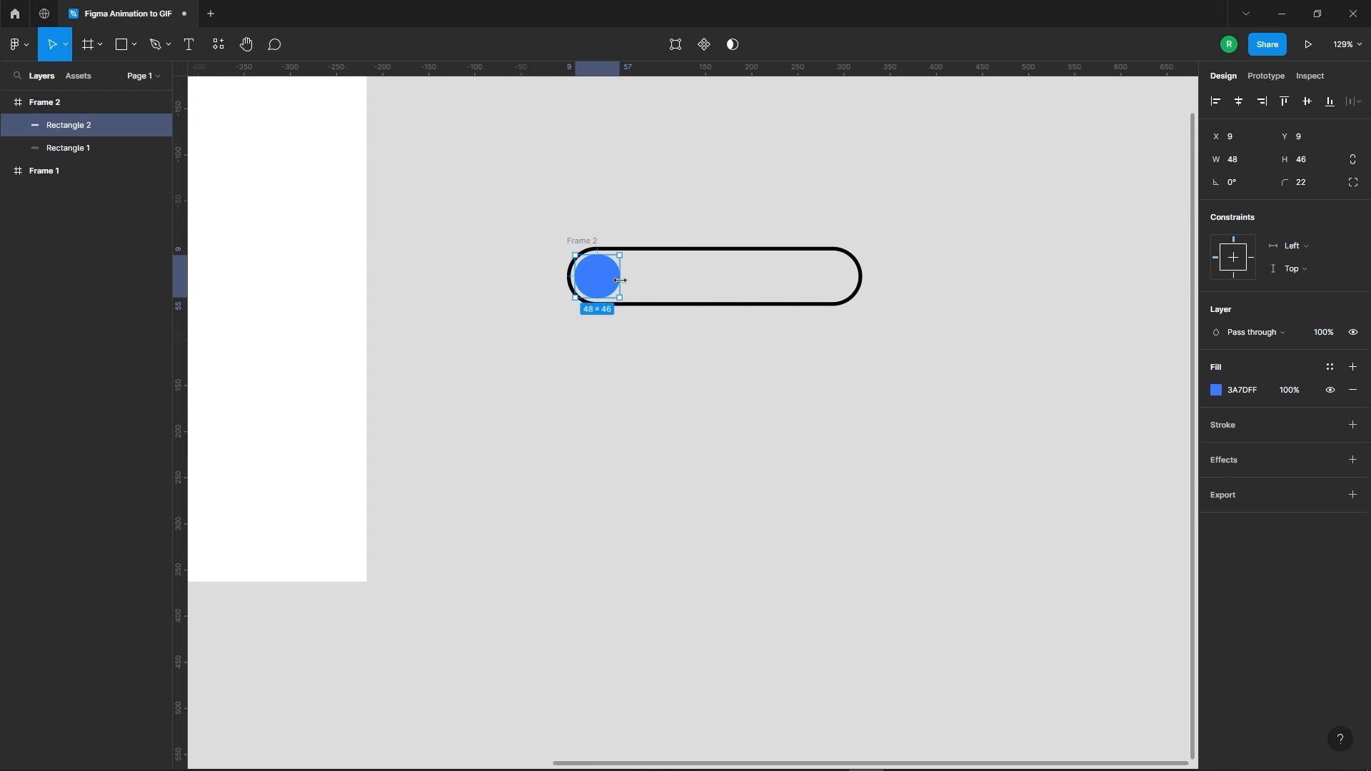
{"action": "scroll", "coordinate": [579, 251], "scroll_direction": "up", "scroll_amount": 5}
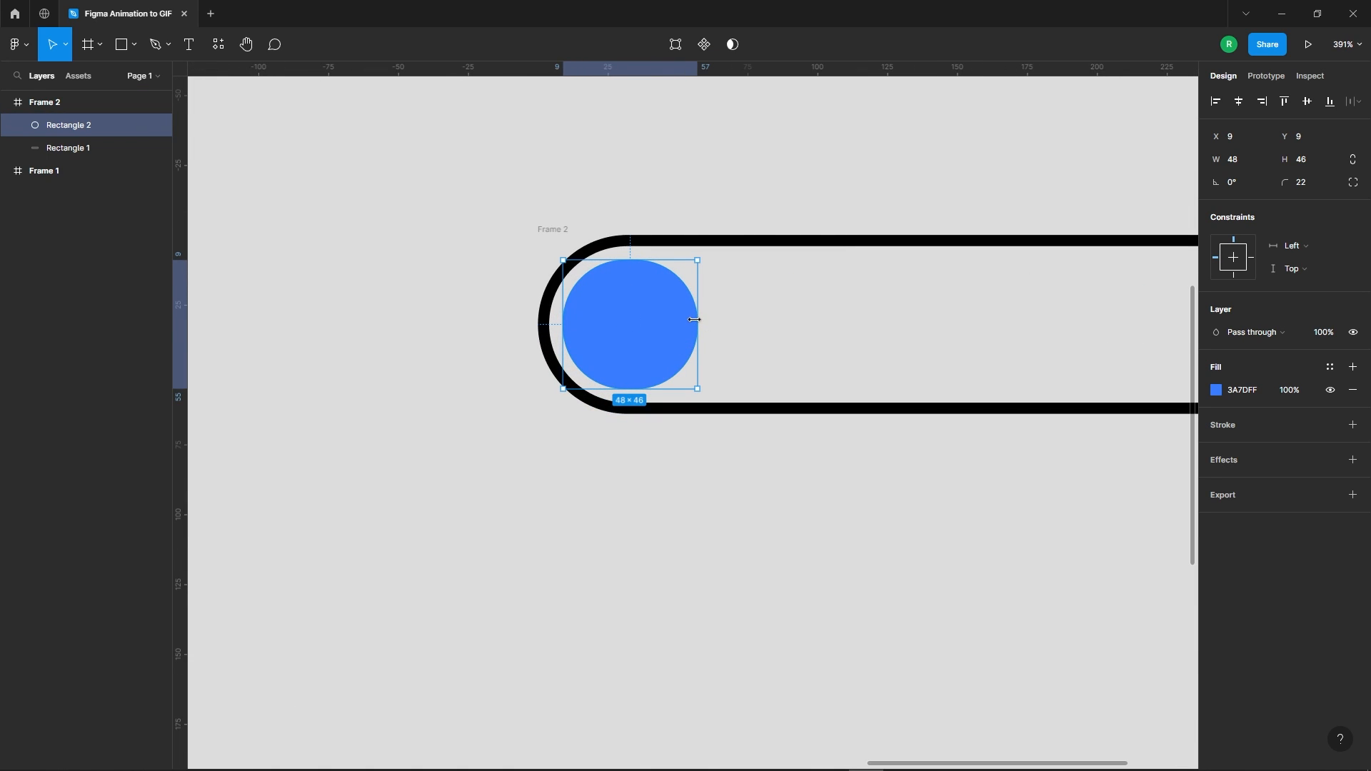
{"action": "left_click_drag", "start_coordinate": [694, 319], "coordinate": [690, 319]}
{"action": "scroll", "coordinate": [457, 237], "scroll_direction": "down", "scroll_amount": 6}
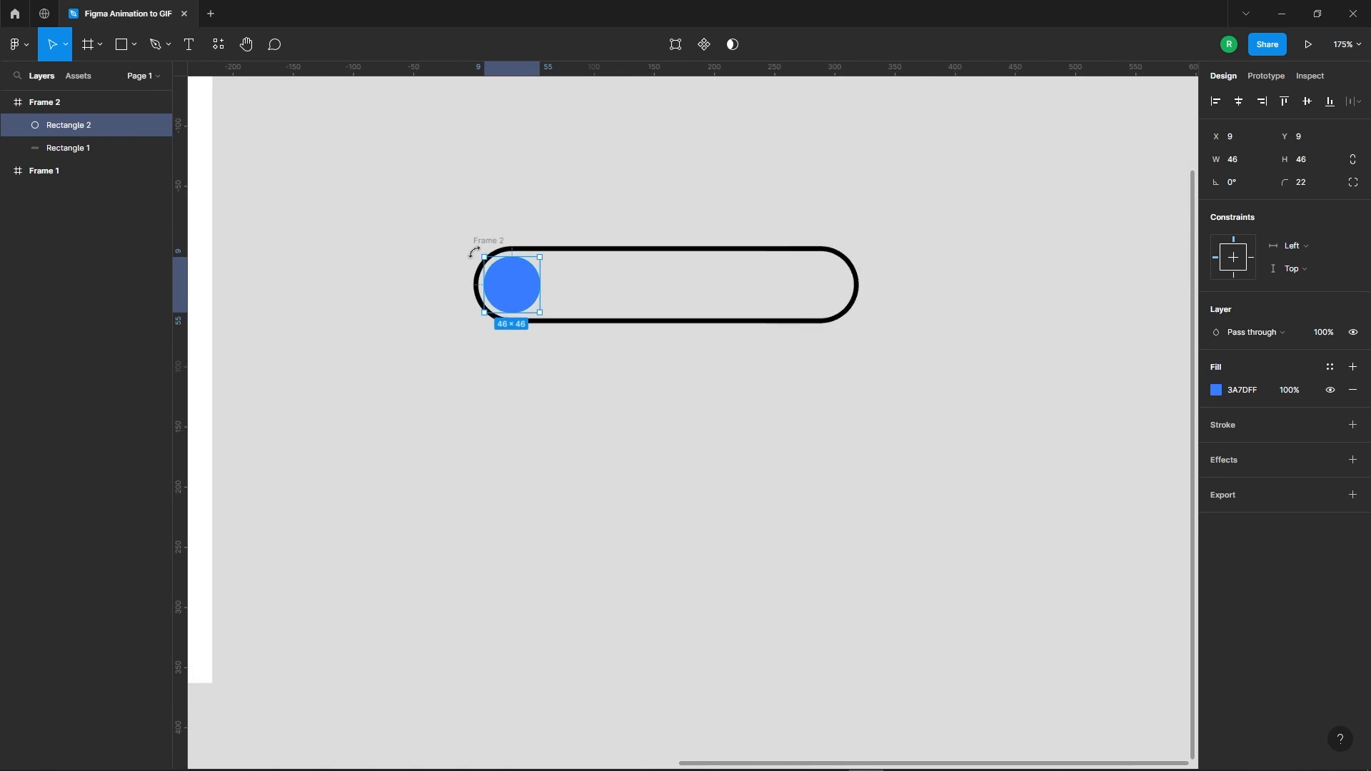
{"action": "left_click", "coordinate": [557, 286]}
- Duplicate Frame 2 horizontally to X 2319 and stretch the copy's blue circle rightward to about double its width
{"action": "left_click", "coordinate": [484, 243]}
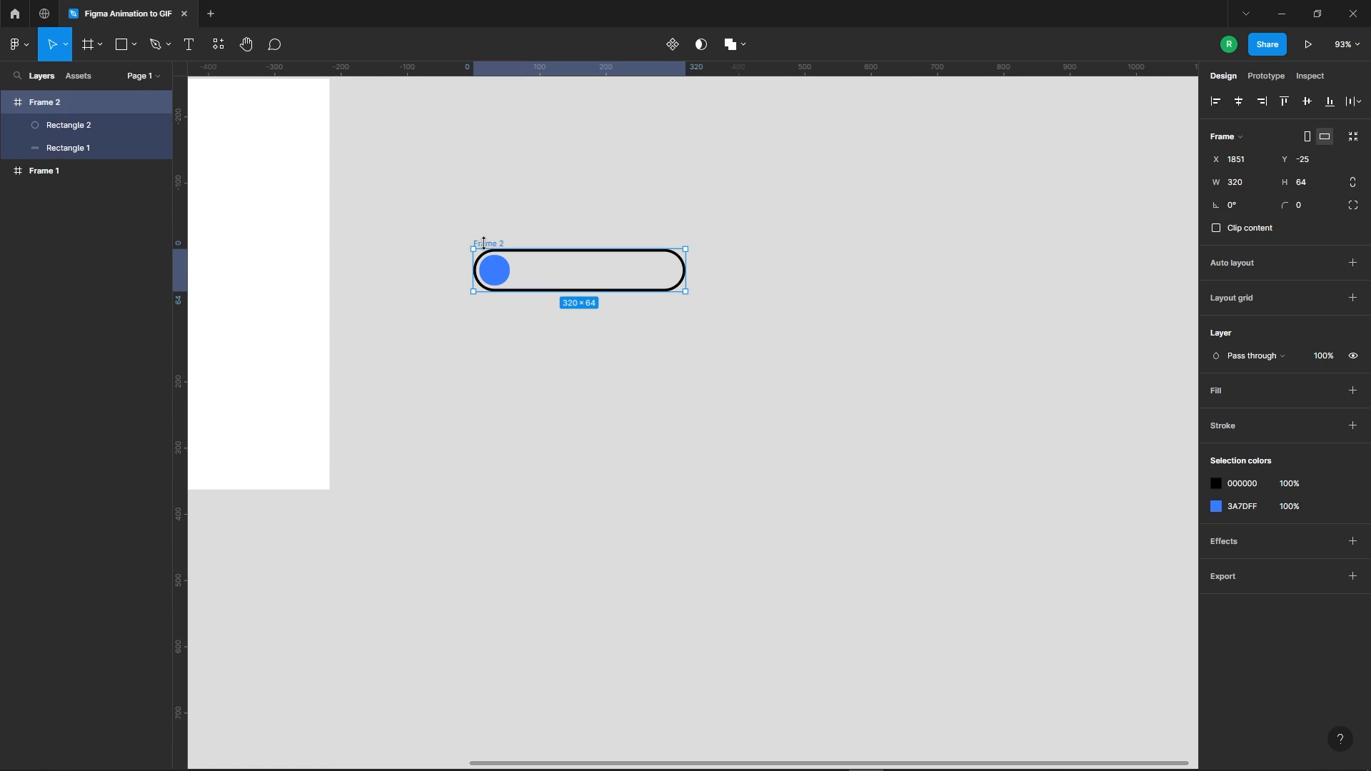
{"action": "left_click_drag", "start_coordinate": [493, 247], "coordinate": [803, 247]}
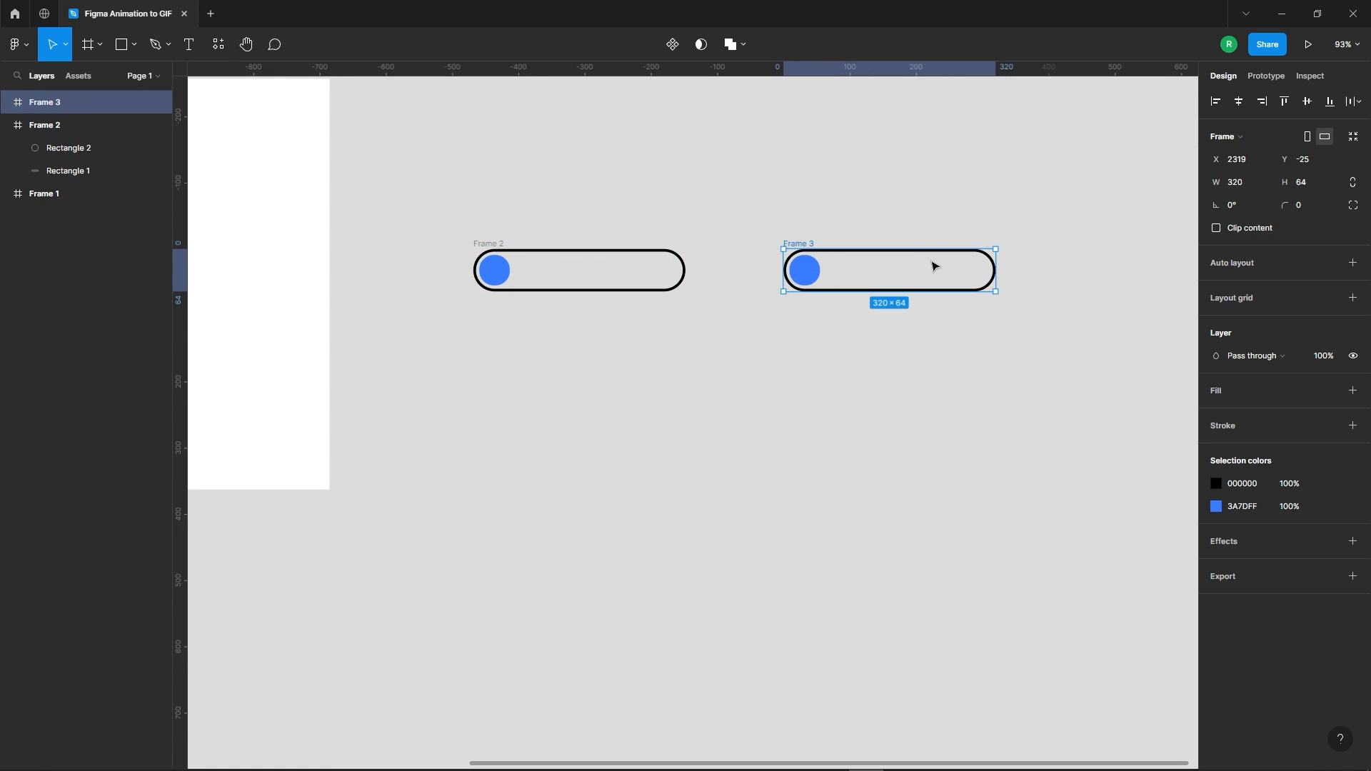
{"action": "scroll", "coordinate": [935, 267], "scroll_direction": "up", "scroll_amount": 3}
{"action": "left_click", "coordinate": [710, 315]}
{"action": "left_click_drag", "start_coordinate": [732, 315], "coordinate": [791, 317]}
{"action": "scroll", "coordinate": [524, 194], "scroll_direction": "down", "scroll_amount": 3}
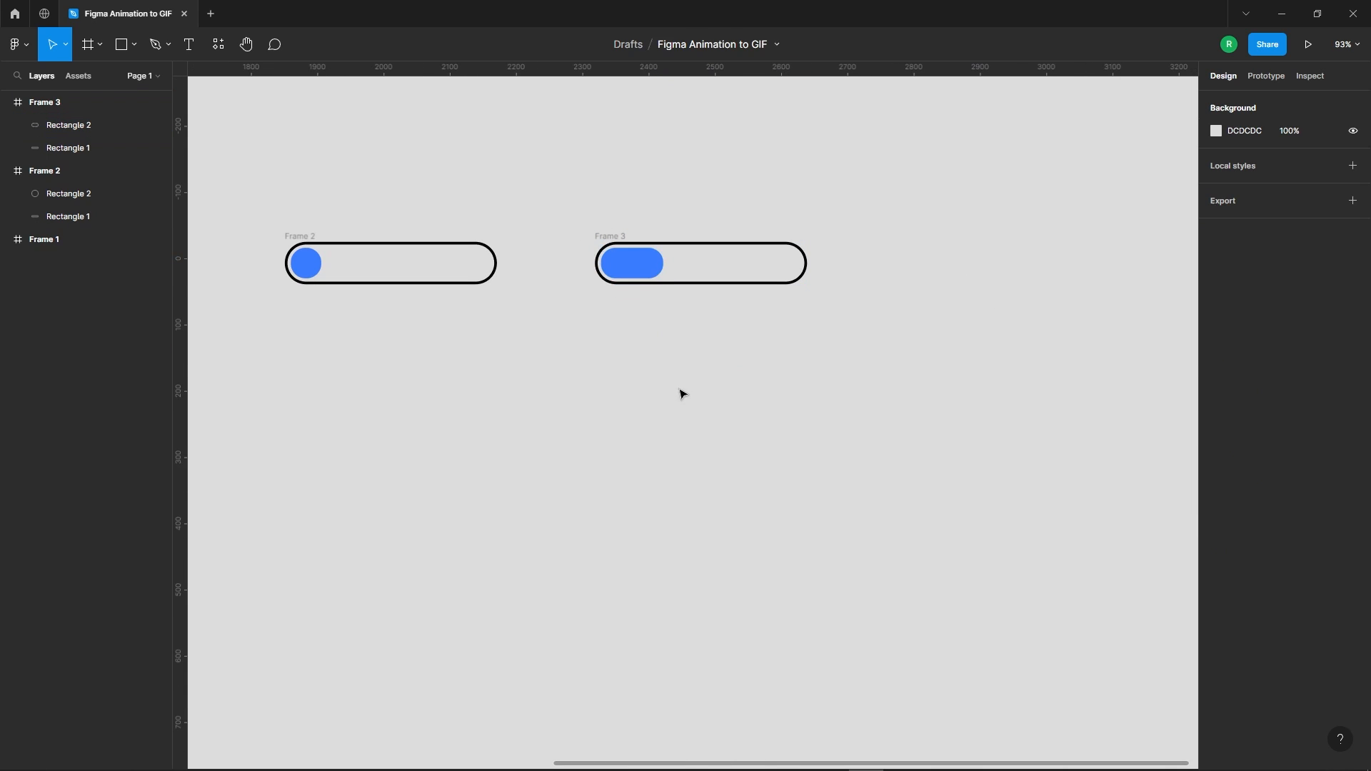
- Duplicate Frame 3 to the right and resize the copy's blue bar to 157 wide at X 84, near the outline's middle
{"action": "left_click", "coordinate": [618, 237]}
{"action": "left_click_drag", "start_coordinate": [634, 284], "coordinate": [1010, 284]}
{"action": "scroll", "coordinate": [1039, 251], "scroll_direction": "up", "scroll_amount": 3}
{"action": "left_click", "coordinate": [838, 279]}
{"action": "left_click_drag", "start_coordinate": [760, 266], "coordinate": [844, 267]}
{"action": "scroll", "coordinate": [686, 236], "scroll_direction": "down", "scroll_amount": 3}
{"action": "left_click", "coordinate": [870, 411]}
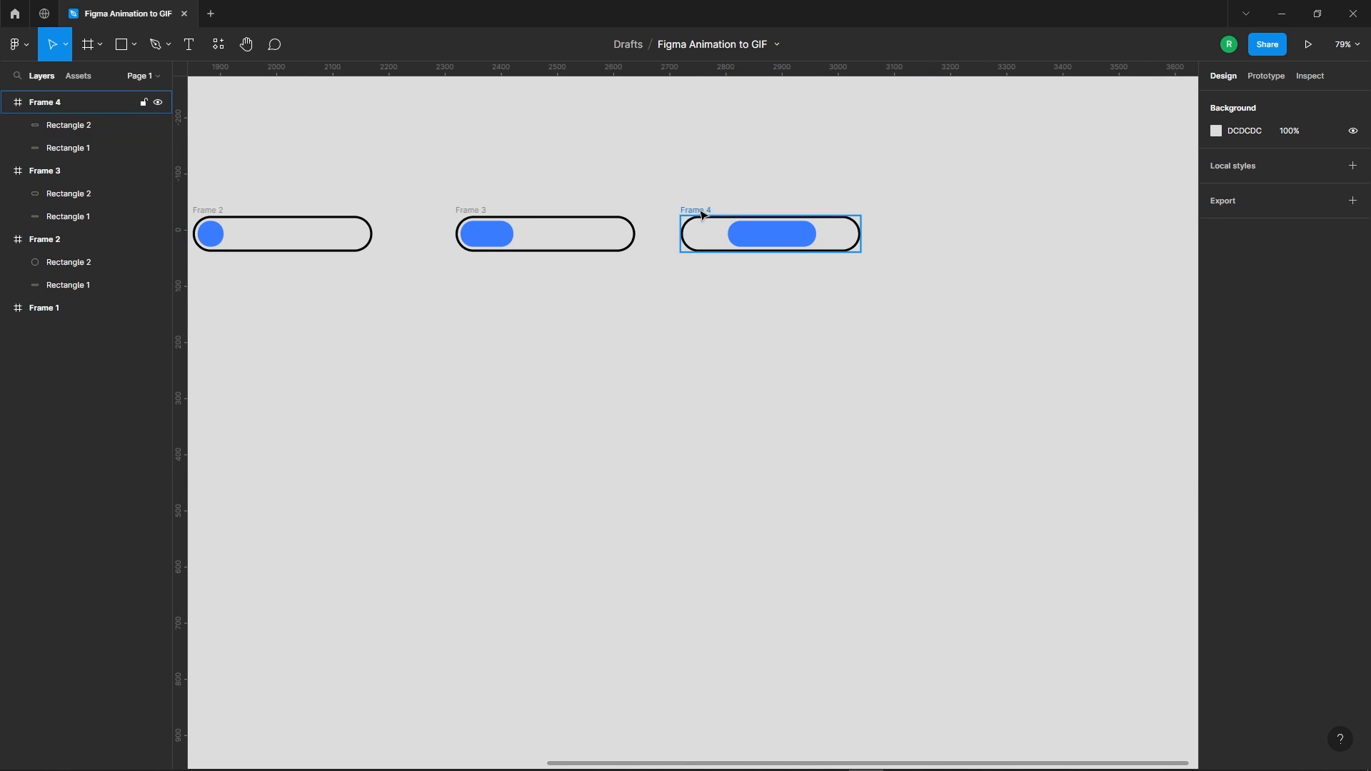
- Duplicate Frame 4 to the right, placing the copy at X 3121, Y -25
{"action": "left_click_drag", "start_coordinate": [700, 213], "coordinate": [928, 212]}
{"action": "scroll", "coordinate": [907, 212], "scroll_direction": "down", "scroll_amount": 3}
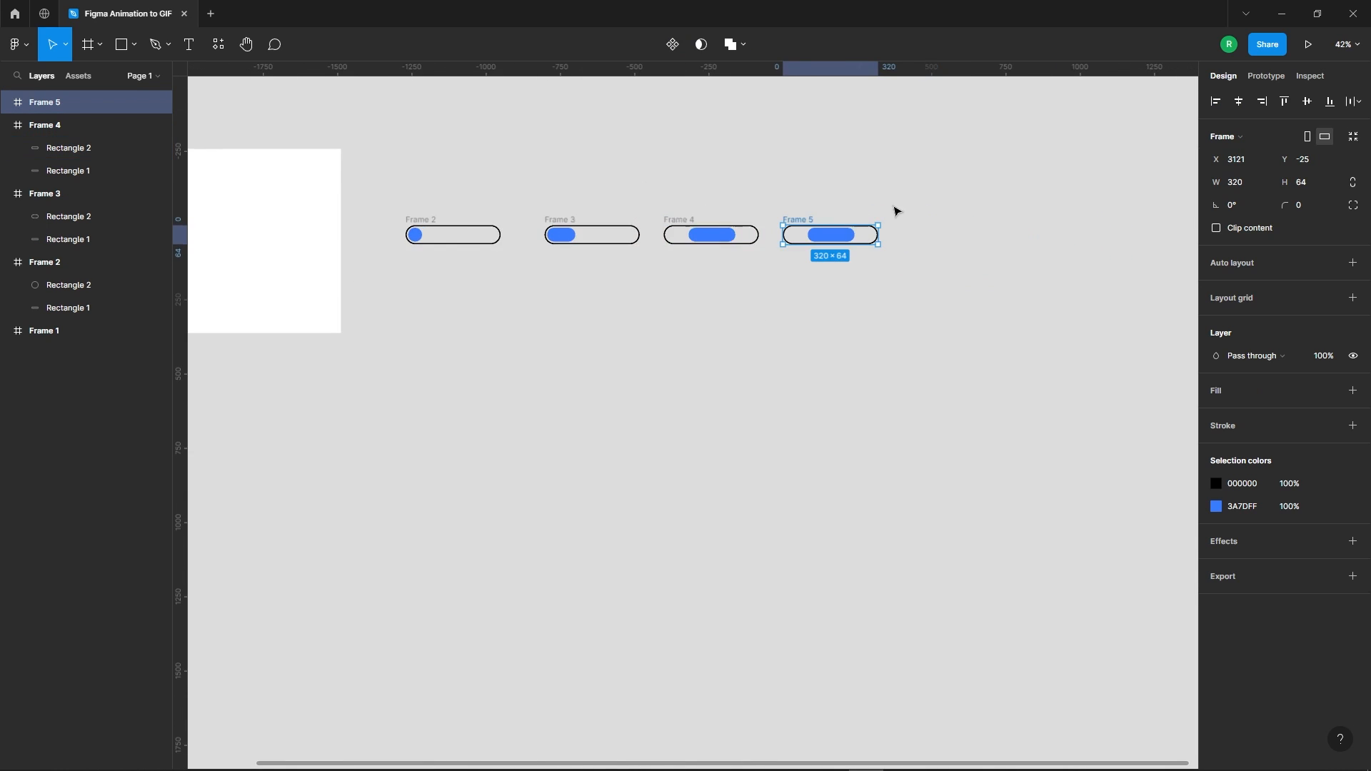
{"action": "scroll", "coordinate": [898, 215], "scroll_direction": "up", "scroll_amount": 4}
- Stretch the blue bar's right edge in Frame 5 toward the outline's right end, to a width of 227
{"action": "left_click", "coordinate": [887, 239]}
{"action": "scroll", "coordinate": [832, 236], "scroll_direction": "up", "scroll_amount": 2}
{"action": "left_click", "coordinate": [762, 326]}
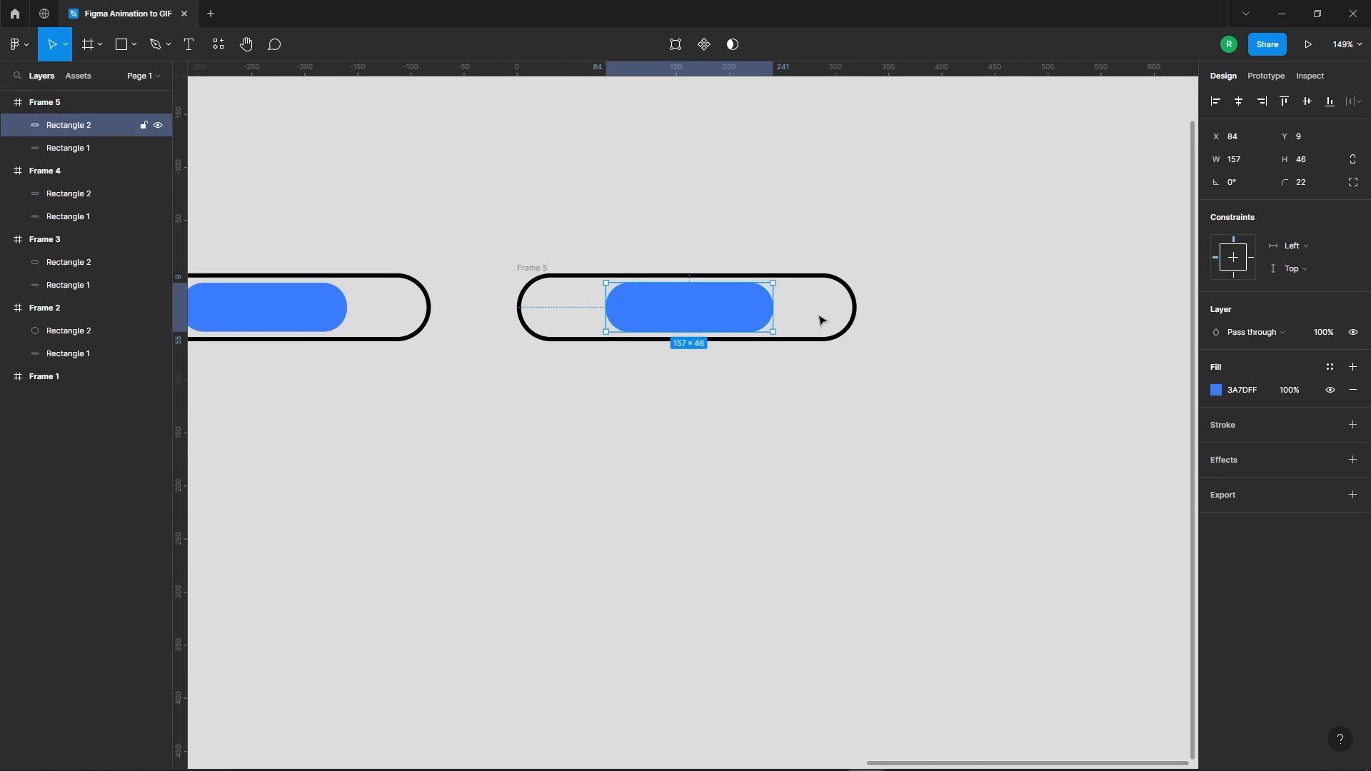
{"action": "scroll", "coordinate": [758, 317], "scroll_direction": "up", "scroll_amount": 2}
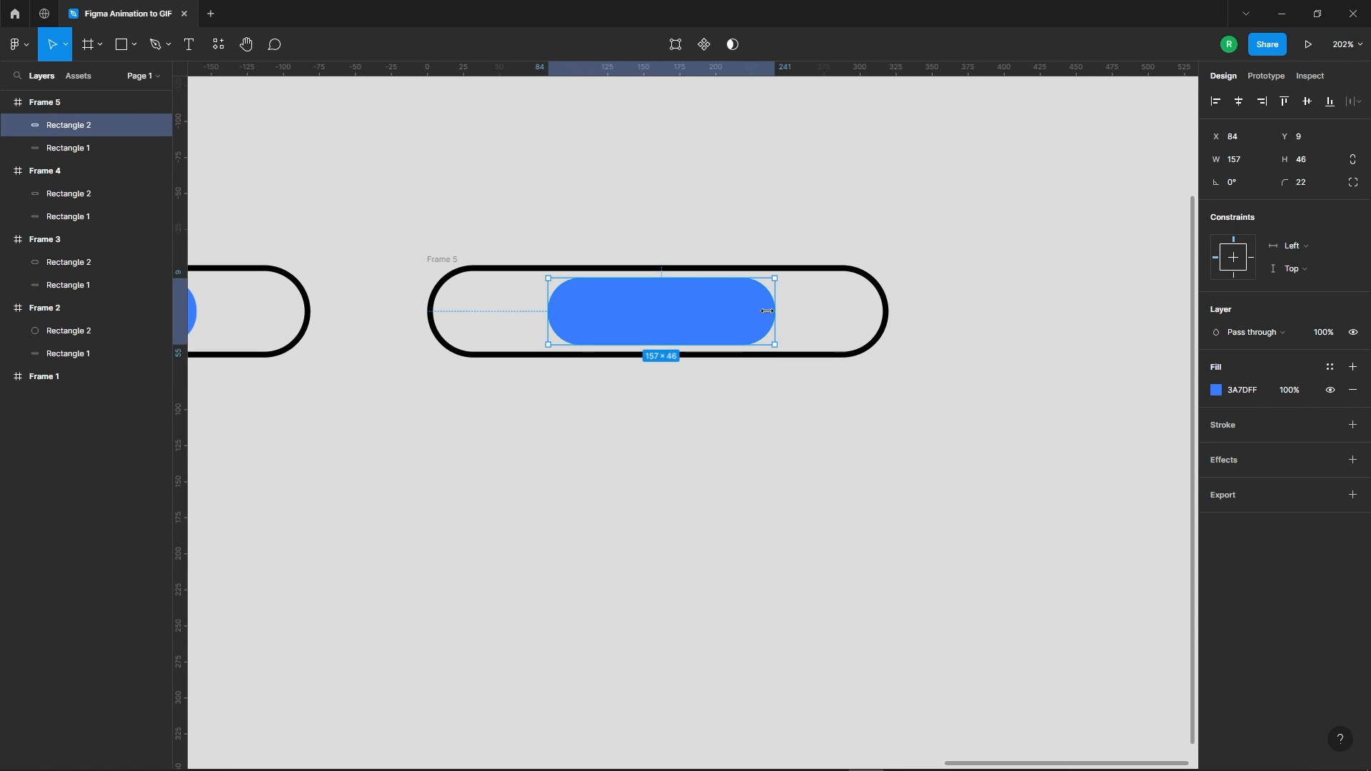
{"action": "left_click_drag", "start_coordinate": [774, 309], "coordinate": [867, 331]}
{"action": "scroll", "coordinate": [885, 319], "scroll_direction": "up", "scroll_amount": 3}
{"action": "key", "text": "alt"}
{"action": "scroll", "coordinate": [862, 302], "scroll_direction": "up", "scroll_amount": 5}
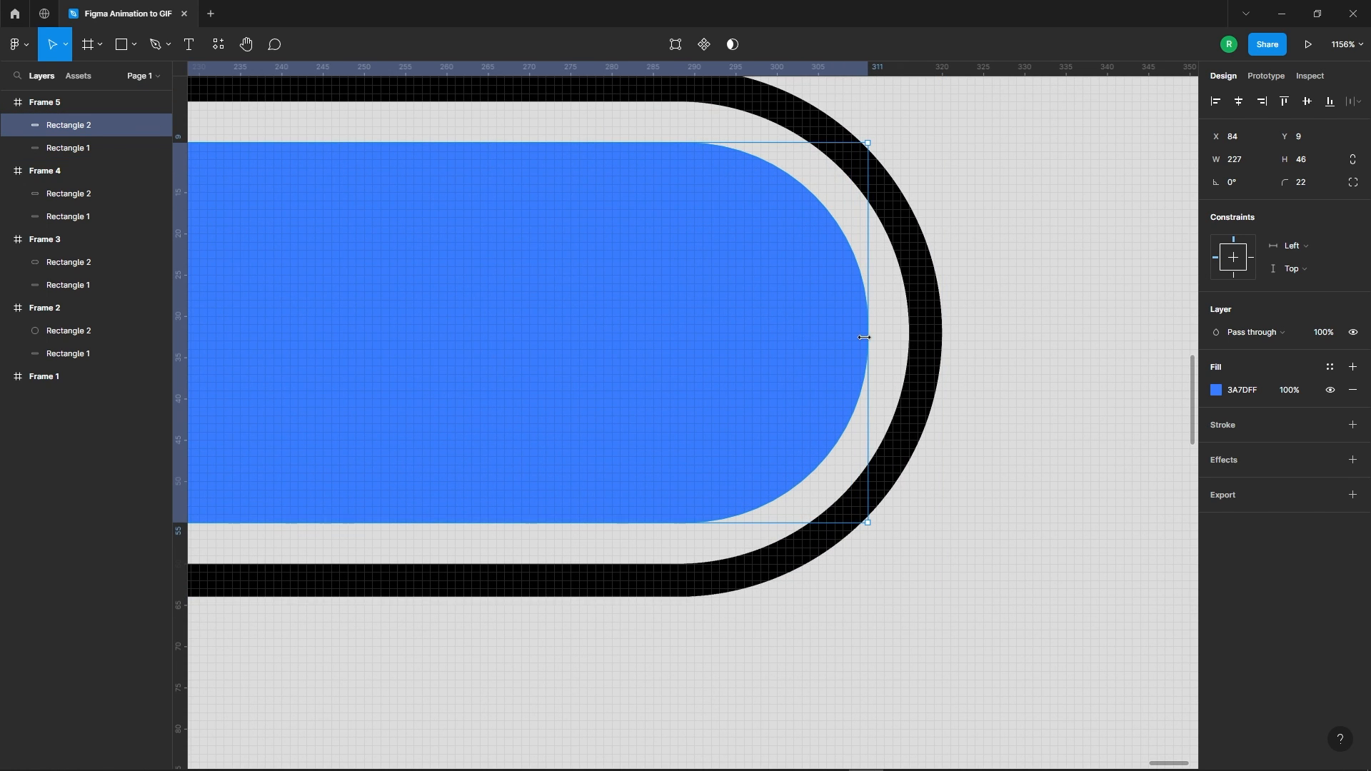
{"action": "key", "text": "alt"}
{"action": "scroll", "coordinate": [928, 350], "scroll_direction": "down", "scroll_amount": 6}
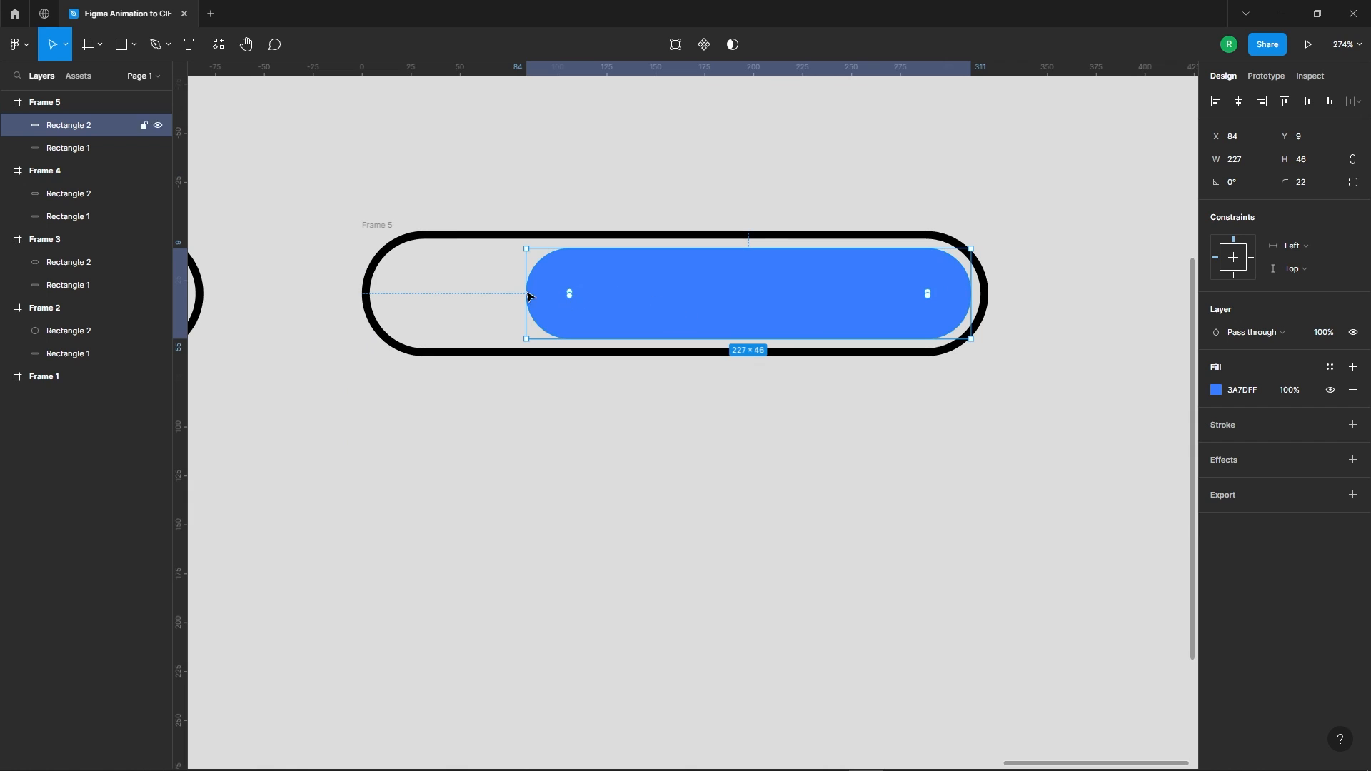
- Shorten Frame 5's blue bar from its left edge to X 219, making it 92 wide
{"action": "left_click_drag", "start_coordinate": [536, 296], "coordinate": [791, 283]}
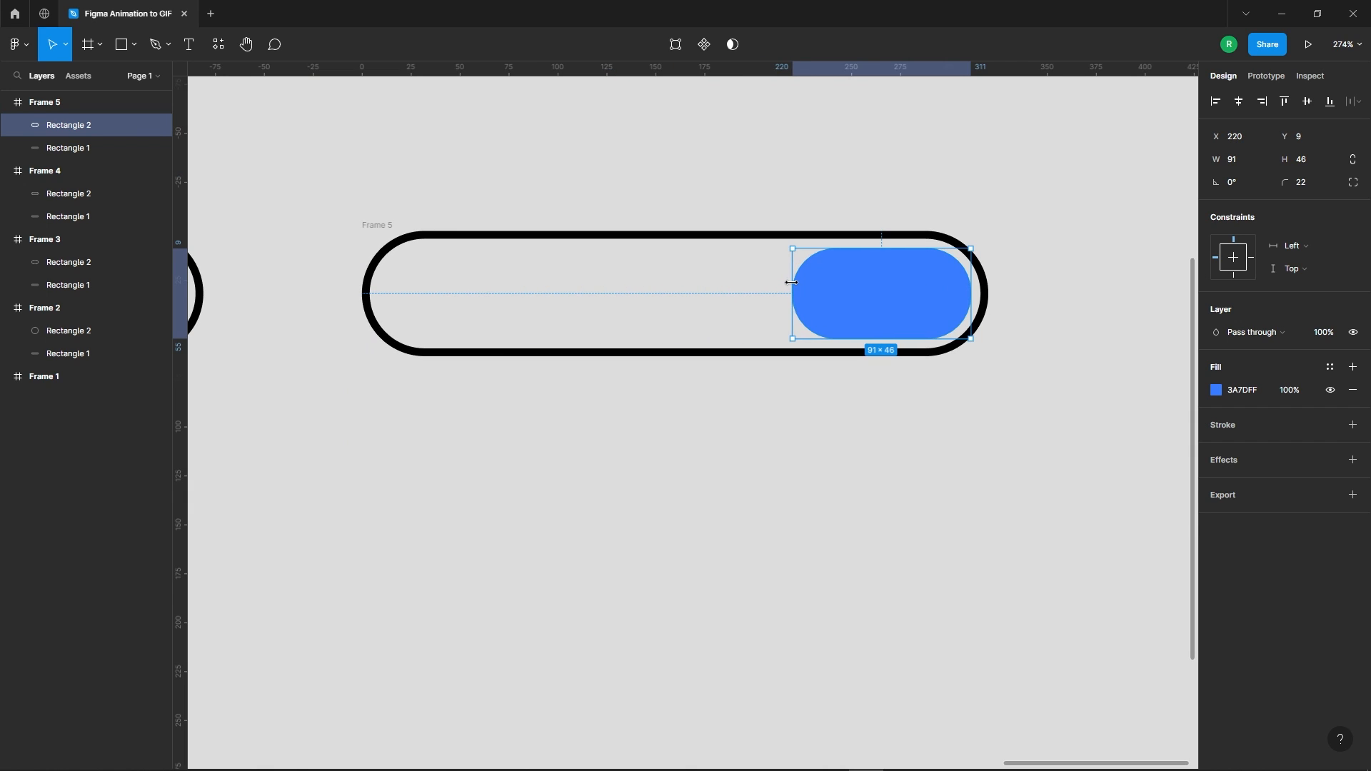
{"action": "scroll", "coordinate": [621, 178], "scroll_direction": "down", "scroll_amount": 10}
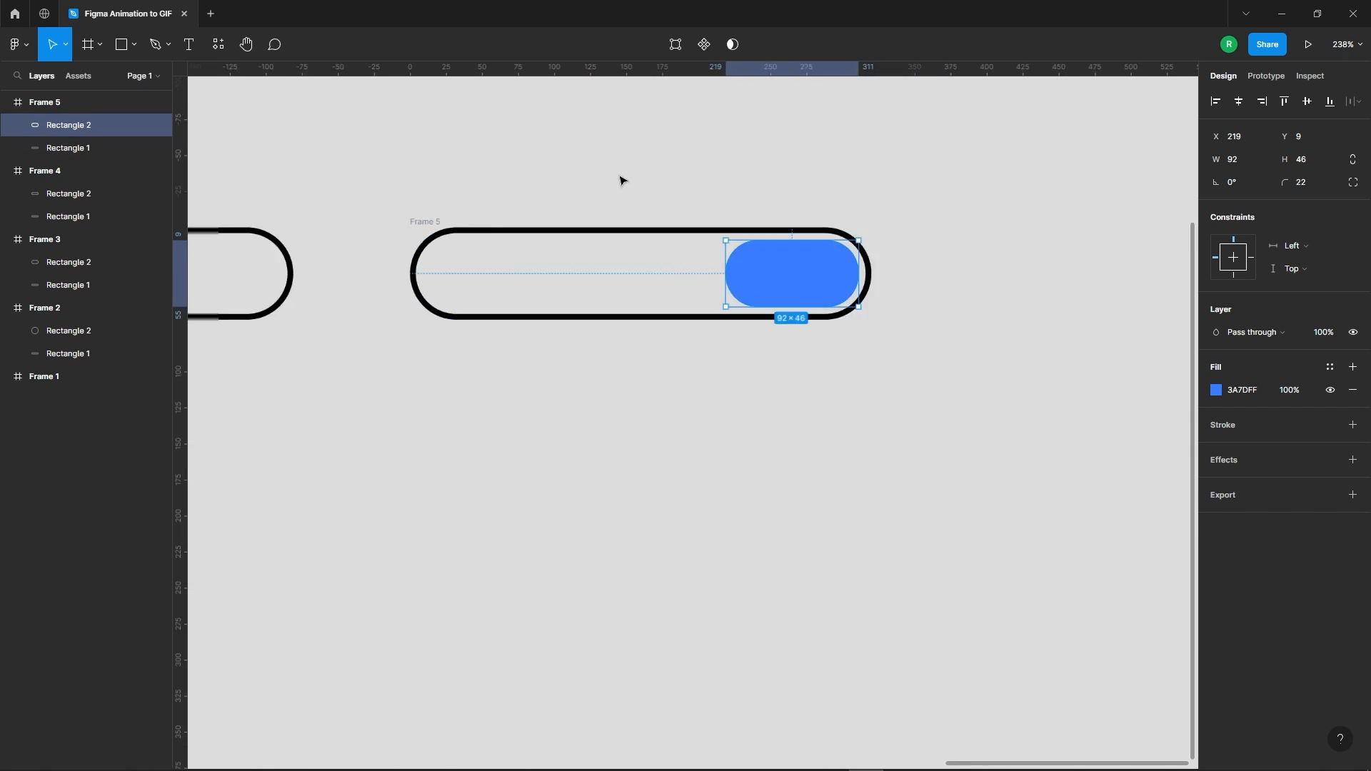
{"action": "left_click", "coordinate": [817, 330]}
- Duplicate Frame 5 to the right, placing the copy at X 3502, Y -25
{"action": "left_click", "coordinate": [662, 190]}
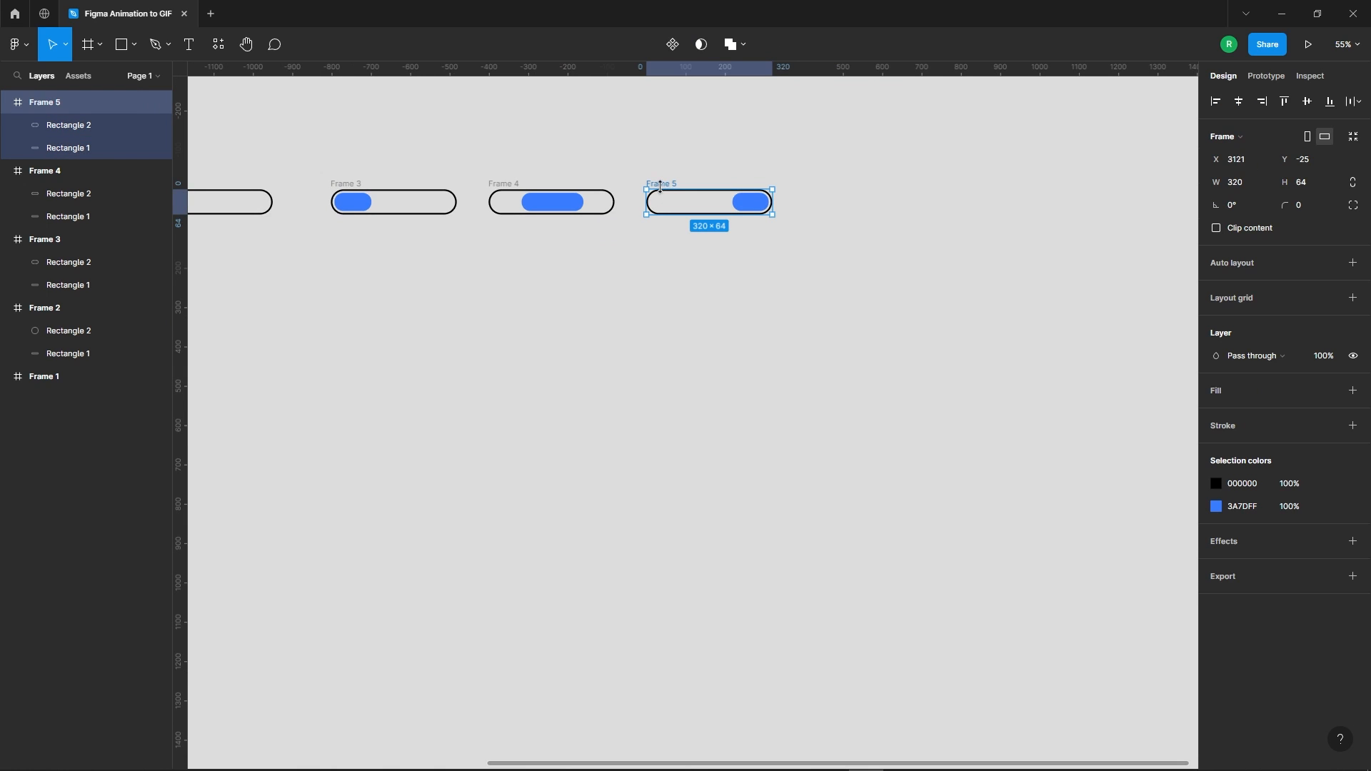
{"action": "left_click_drag", "start_coordinate": [664, 187], "coordinate": [815, 190]}
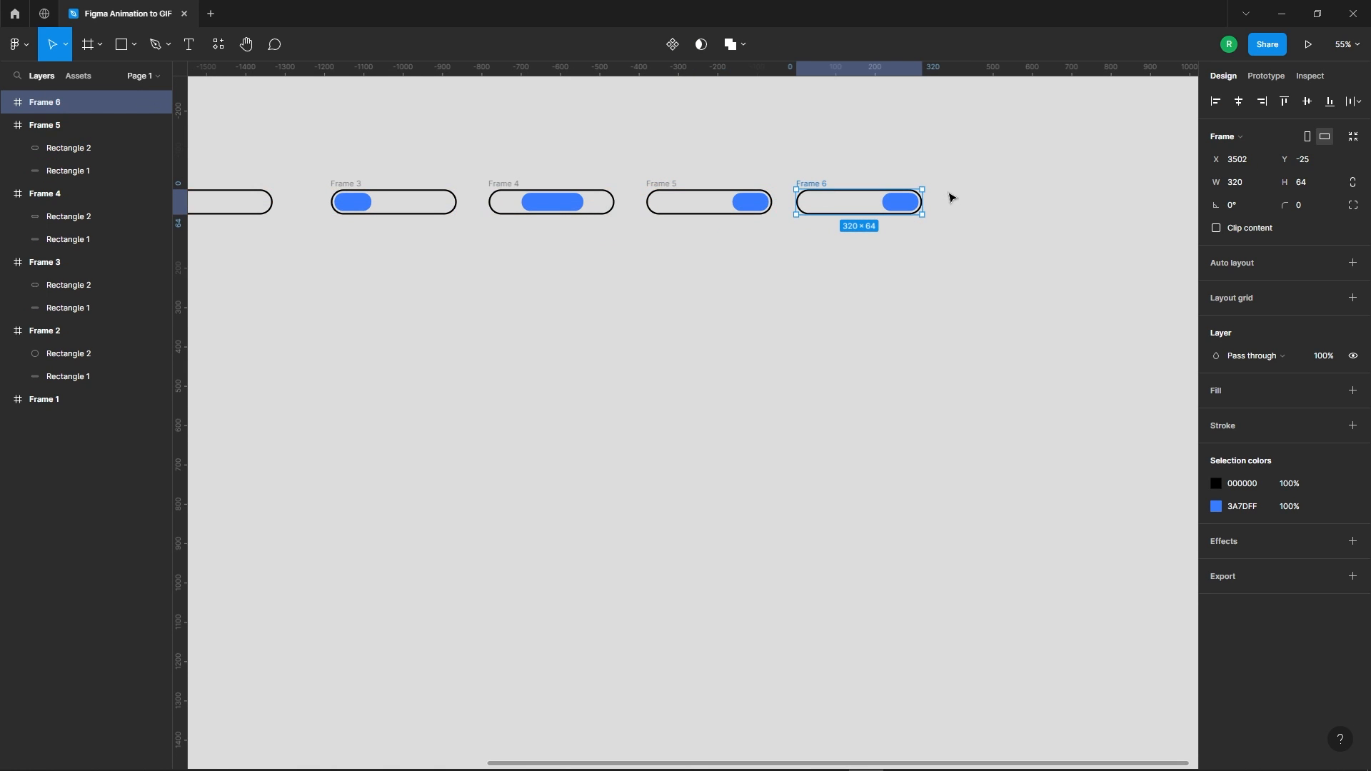
{"action": "left_click", "coordinate": [949, 196]}
- Shorten Frame 6's blue bar from its left edge into a 46 × 46 circle at X 265
{"action": "scroll", "coordinate": [950, 185], "scroll_direction": "up", "scroll_amount": 5}
{"action": "scroll", "coordinate": [949, 182], "scroll_direction": "up", "scroll_amount": 3}
{"action": "left_click", "coordinate": [812, 254]}
{"action": "scroll", "coordinate": [867, 187], "scroll_direction": "up", "scroll_amount": 6}
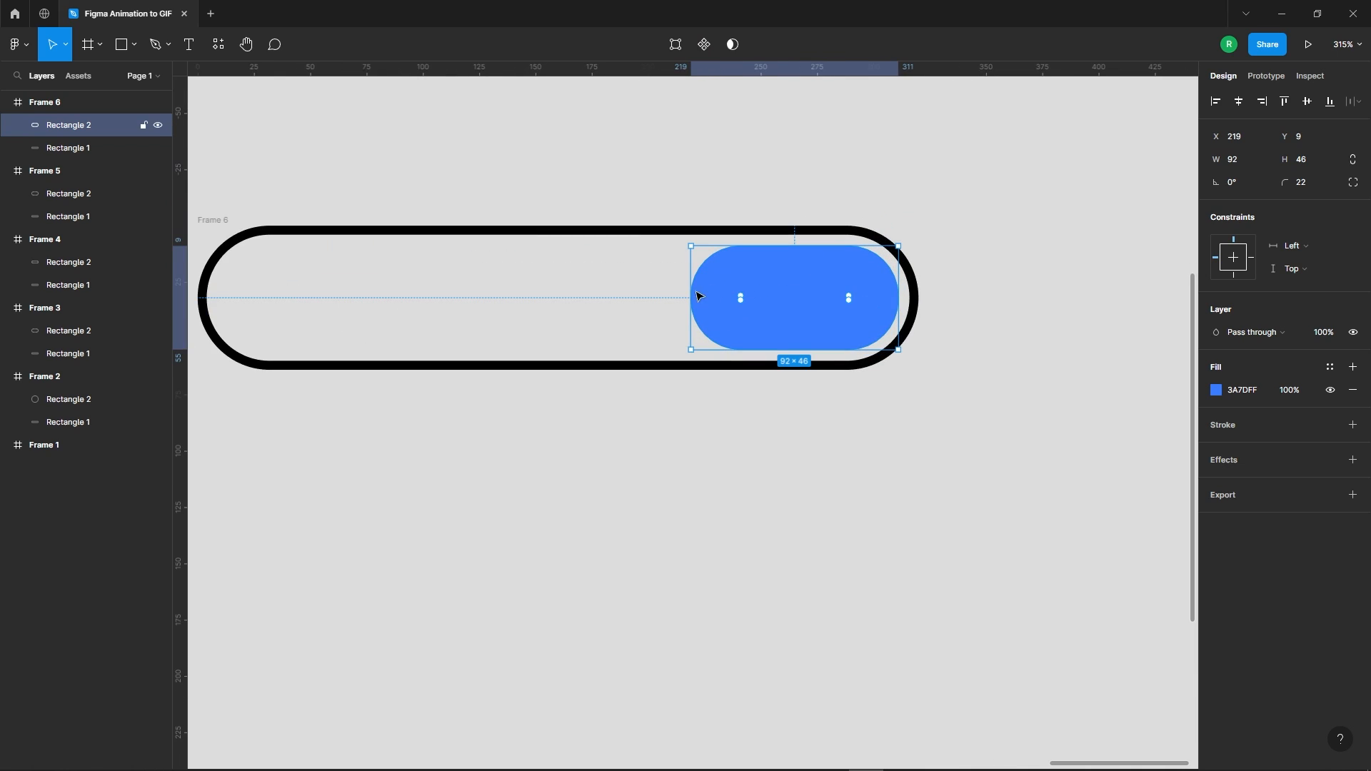
{"action": "left_click_drag", "start_coordinate": [707, 296], "coordinate": [794, 284]}
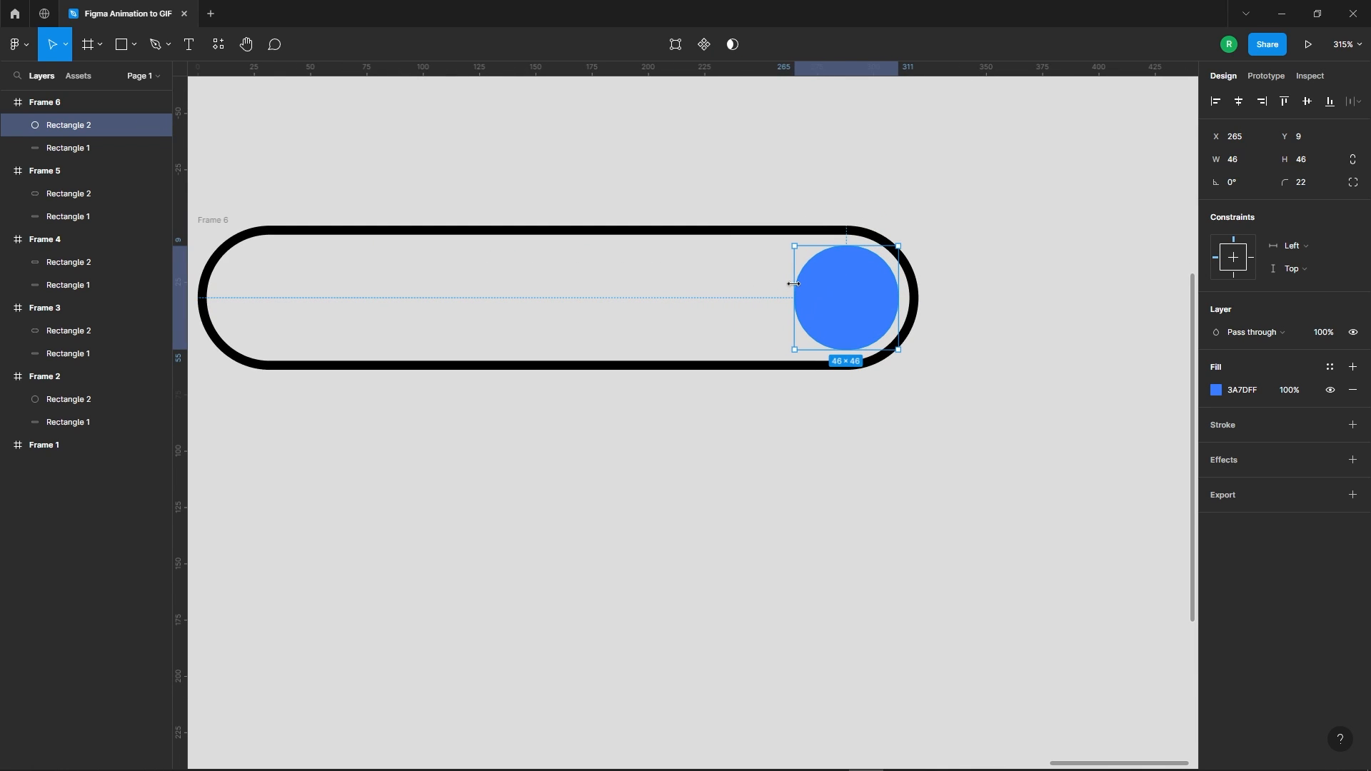
{"action": "scroll", "coordinate": [1006, 167], "scroll_direction": "down", "scroll_amount": 10}
{"action": "left_click", "coordinate": [805, 359]}
{"action": "scroll", "coordinate": [888, 160], "scroll_direction": "up", "scroll_amount": 2}
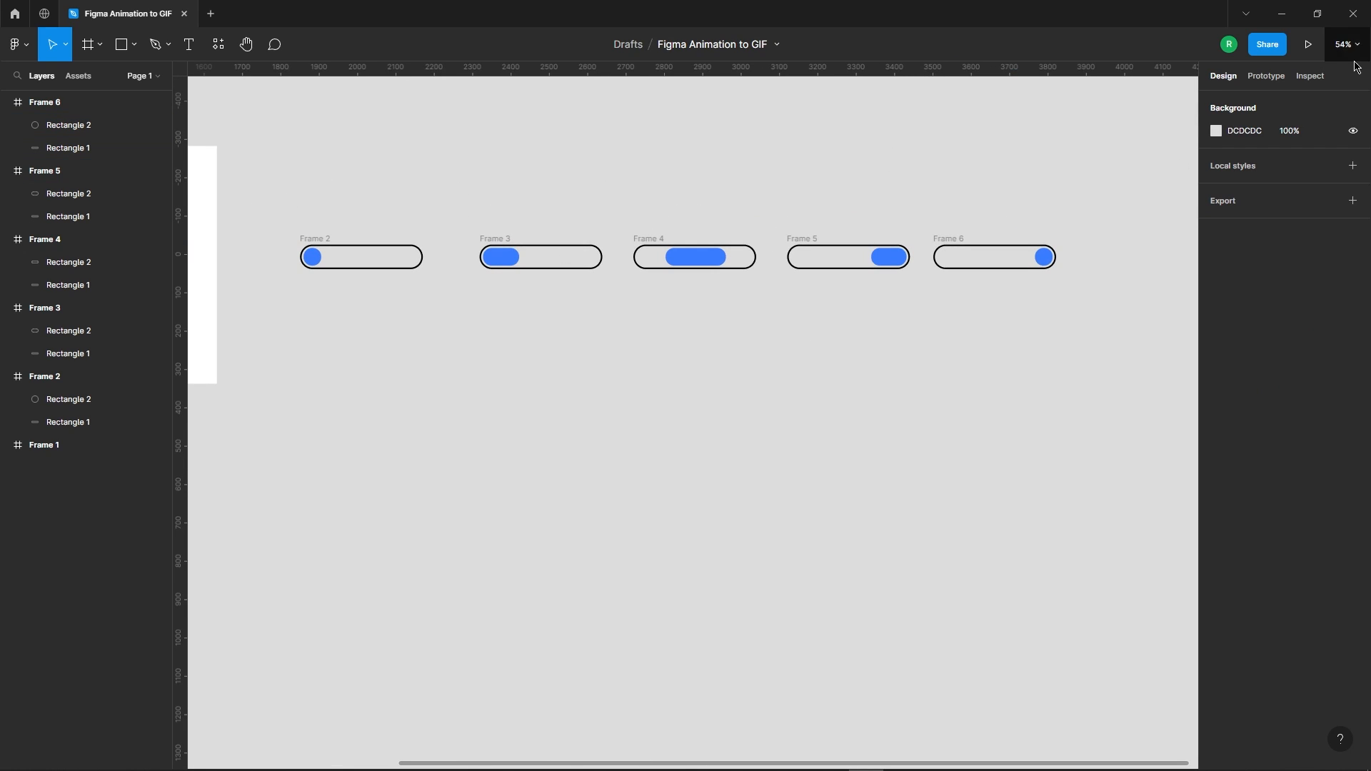
- Create a prototype connection from Frame 2 to Frame 3
{"action": "left_click", "coordinate": [1266, 75]}
{"action": "left_click", "coordinate": [319, 240]}
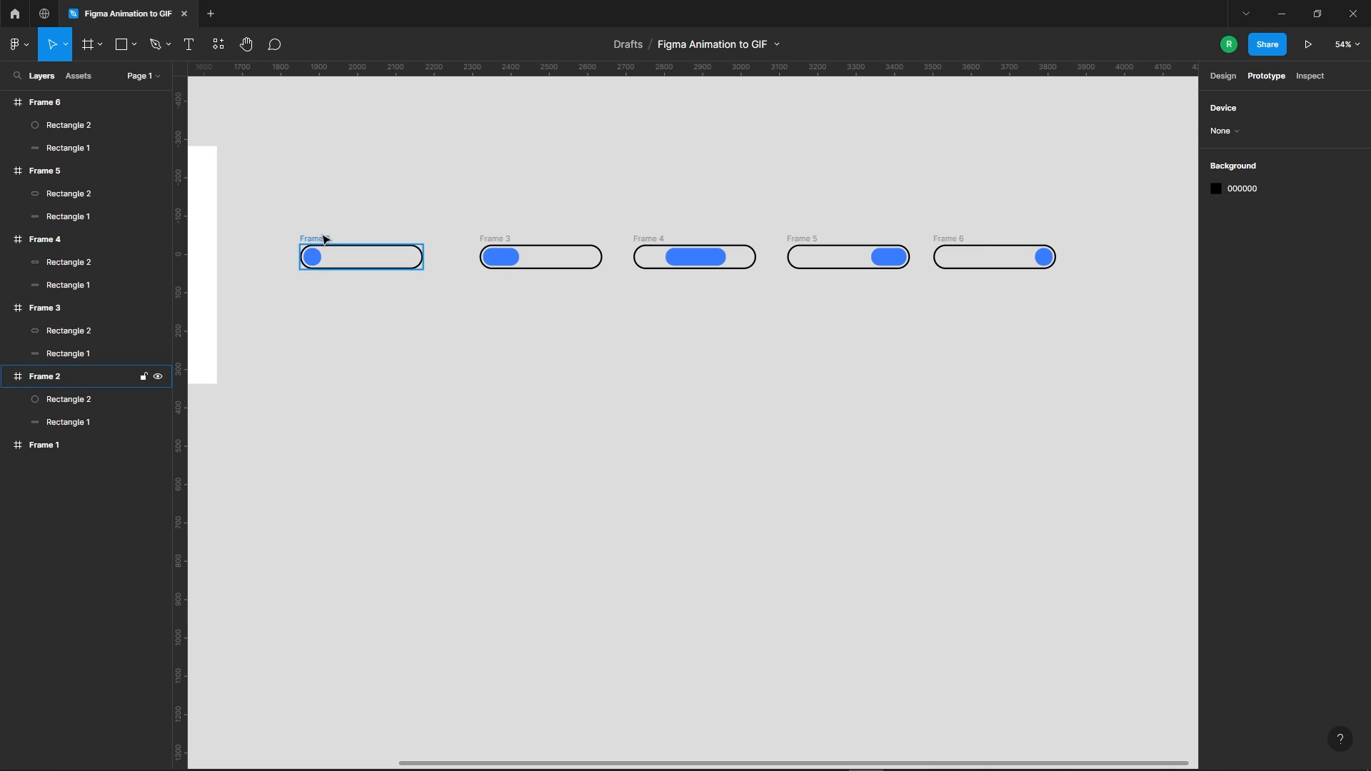
{"action": "left_click", "coordinate": [320, 241]}
{"action": "left_click_drag", "start_coordinate": [423, 256], "coordinate": [525, 260]}
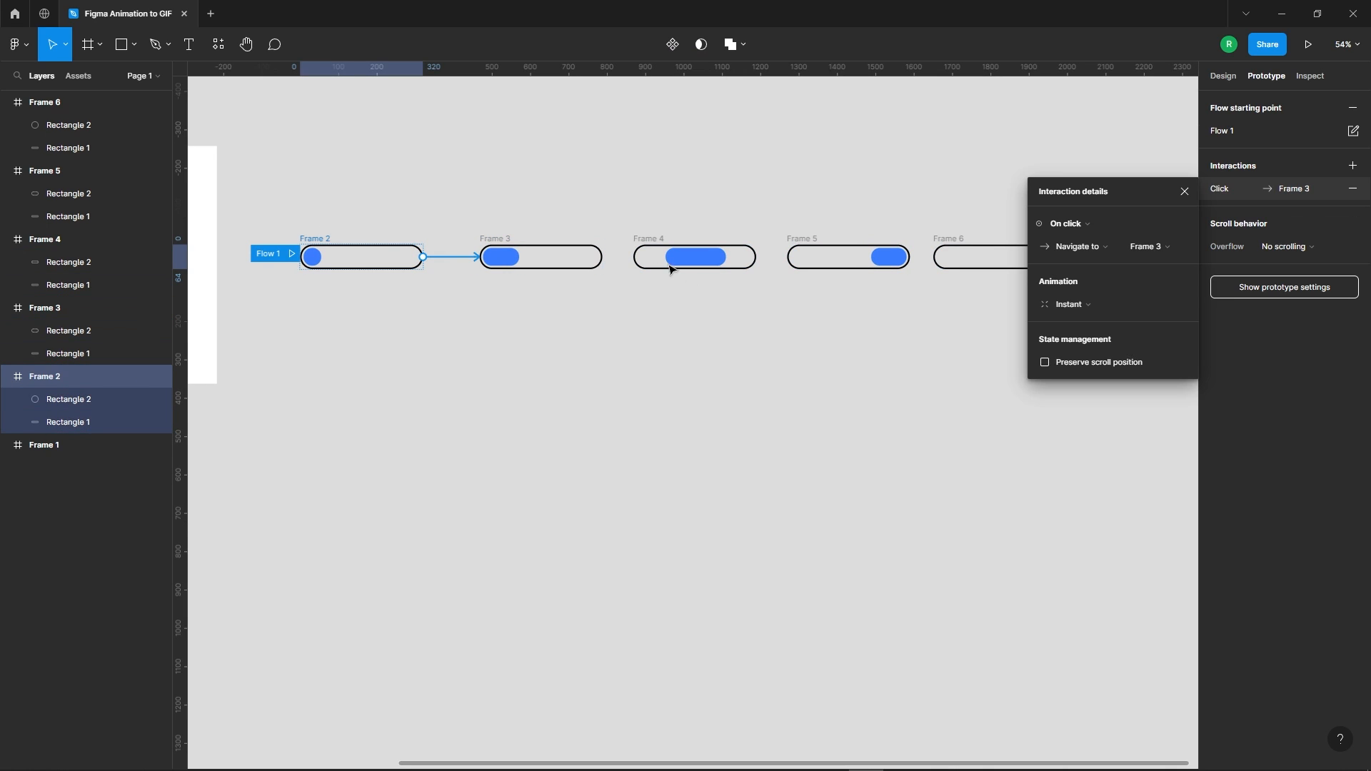
- Set the Frame 2 interaction to trigger after a 1 ms delay, using Smart animate with Linear easing over 600 ms
{"action": "left_click", "coordinate": [1079, 224]}
{"action": "left_click", "coordinate": [1094, 401]}
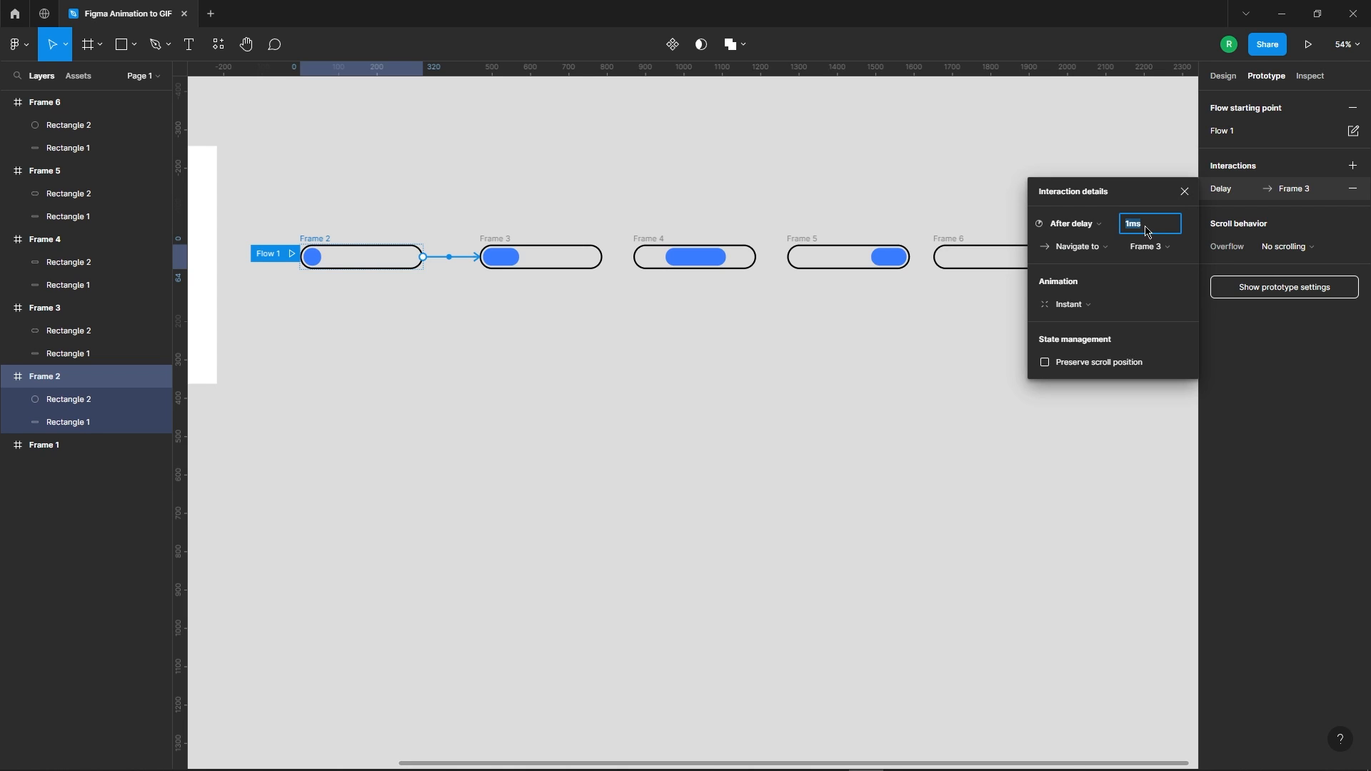
{"action": "left_click", "coordinate": [1089, 306]}
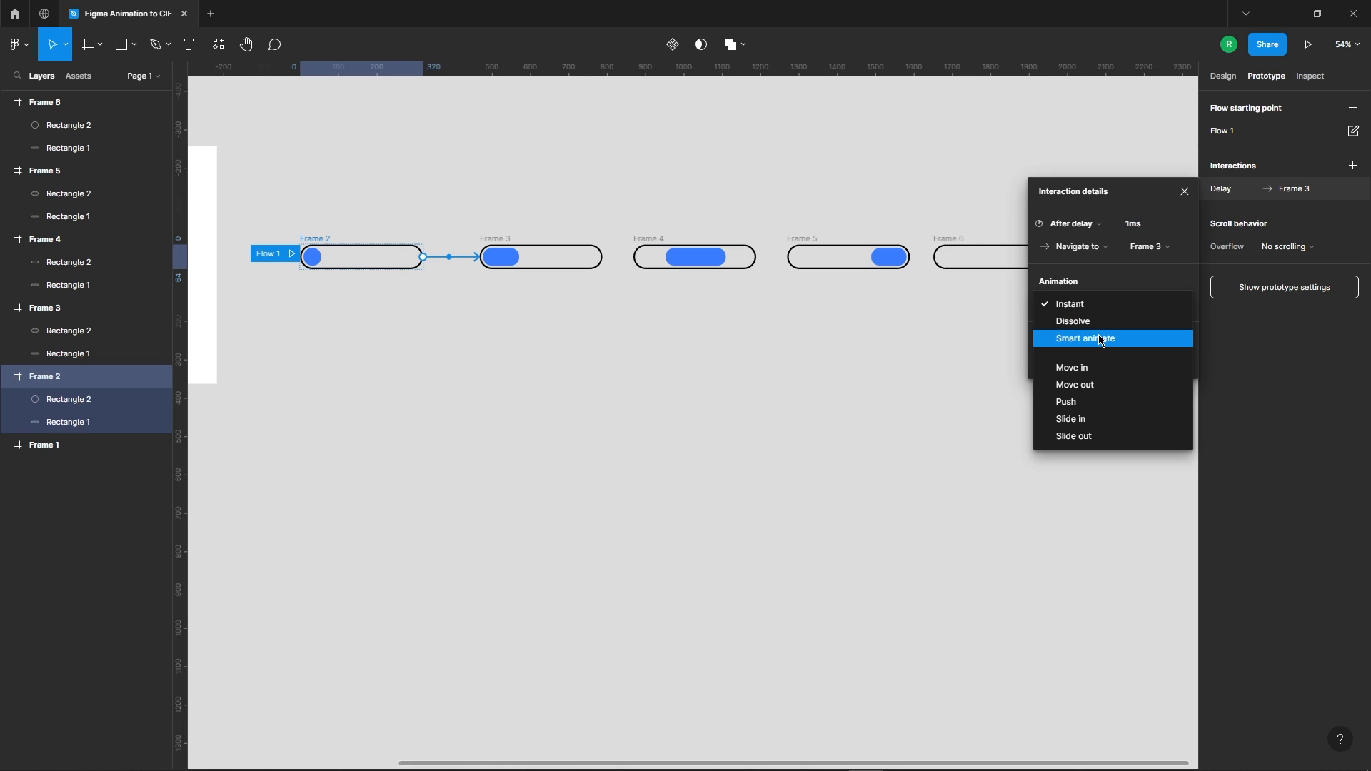
{"action": "left_click", "coordinate": [1103, 340]}
{"action": "left_click", "coordinate": [1102, 426]}
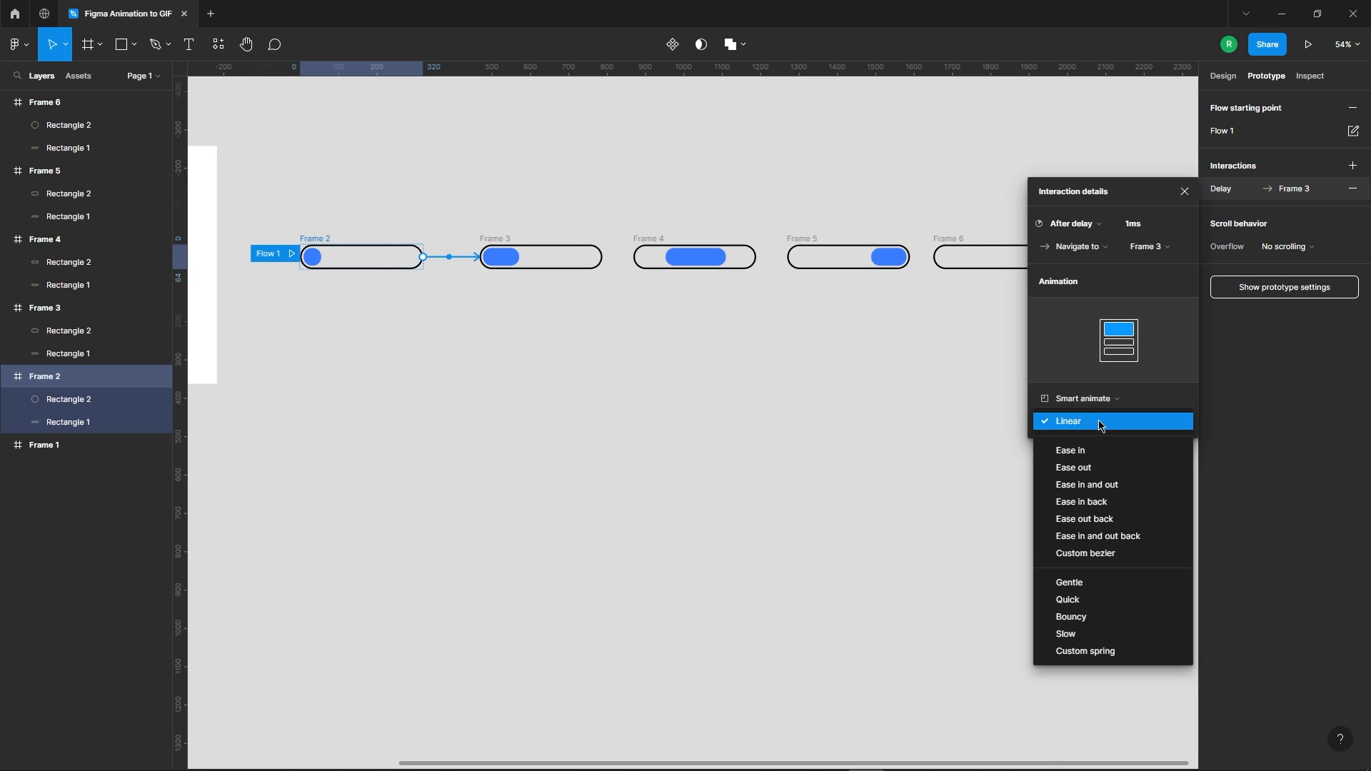
{"action": "left_click", "coordinate": [1181, 417]}
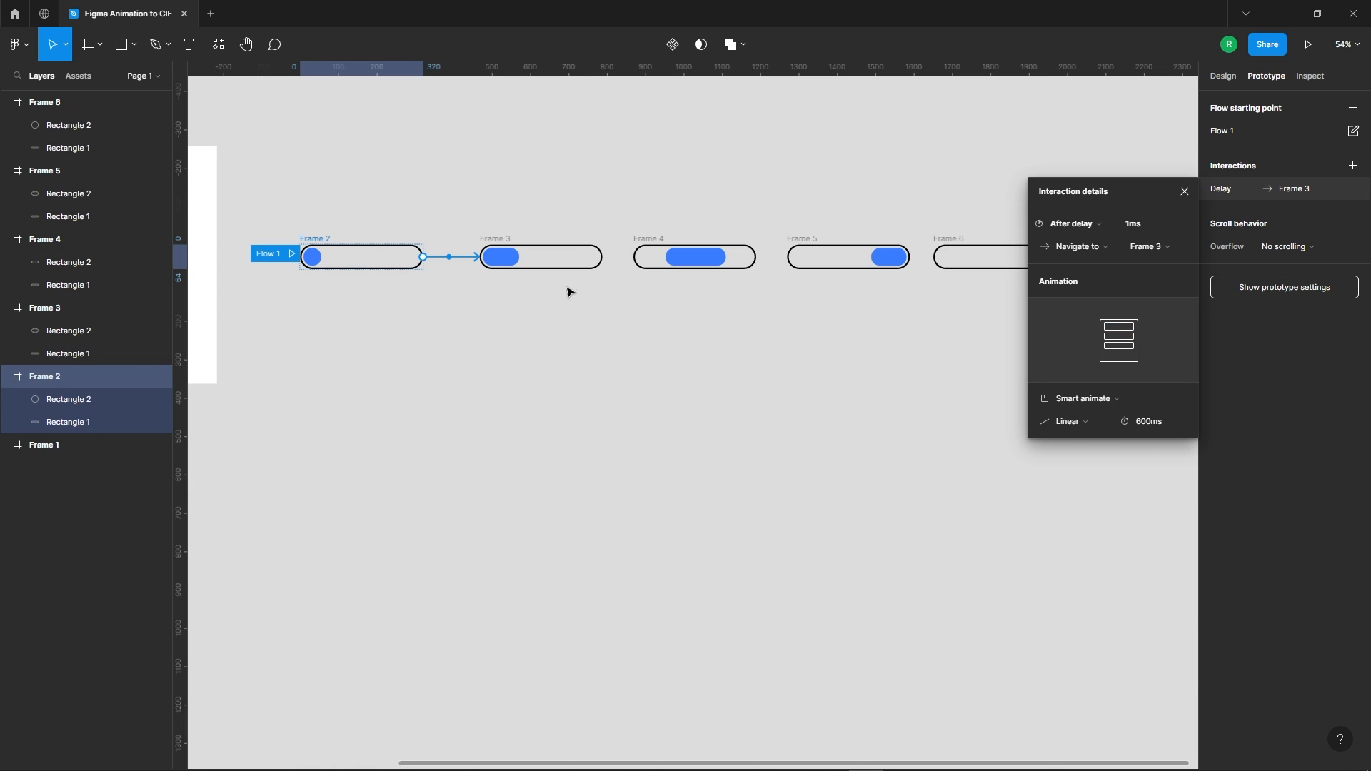
- Link Frame 3 to Frame 4, triggered after a 1 ms delay with a 400 ms Smart animate transition
{"action": "left_click", "coordinate": [504, 240]}
{"action": "left_click_drag", "start_coordinate": [603, 257], "coordinate": [625, 272]}
{"action": "left_click", "coordinate": [1084, 203]}
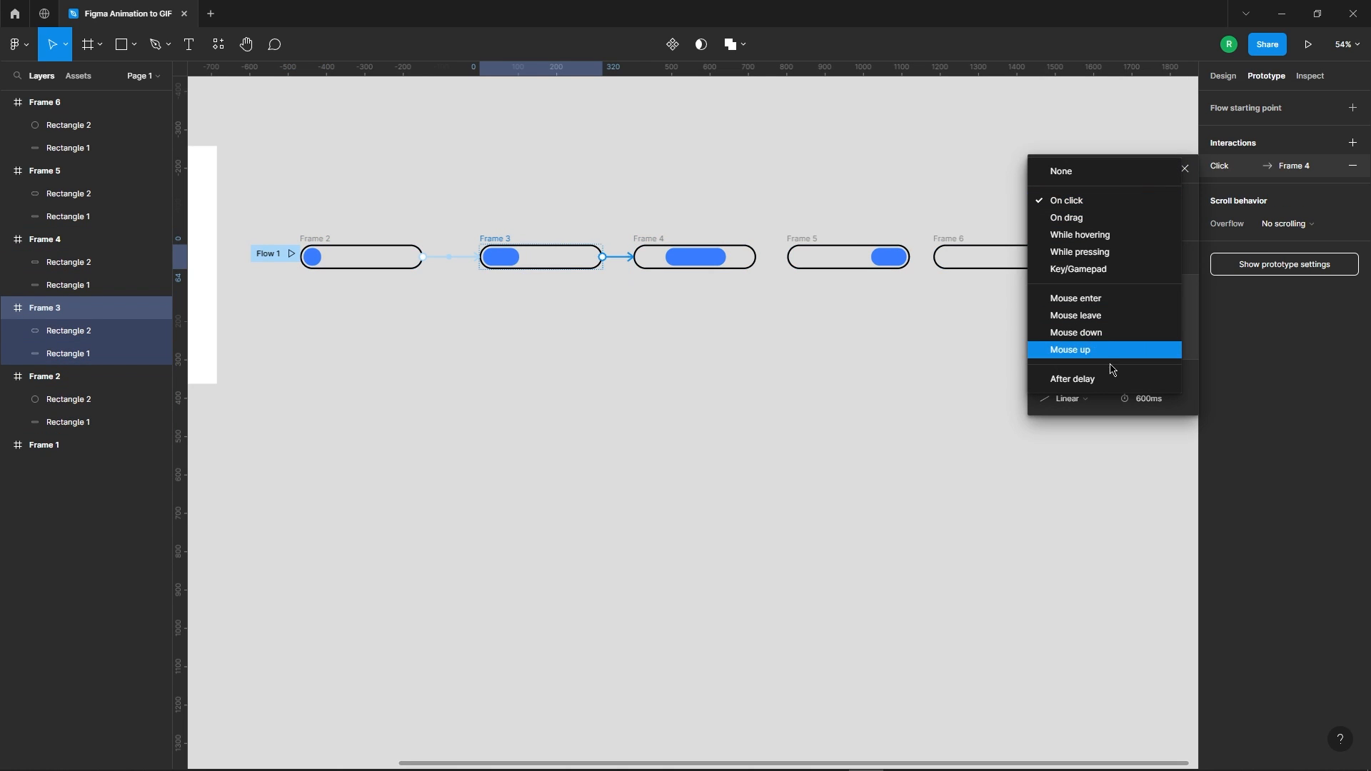
{"action": "left_click", "coordinate": [1173, 202]}
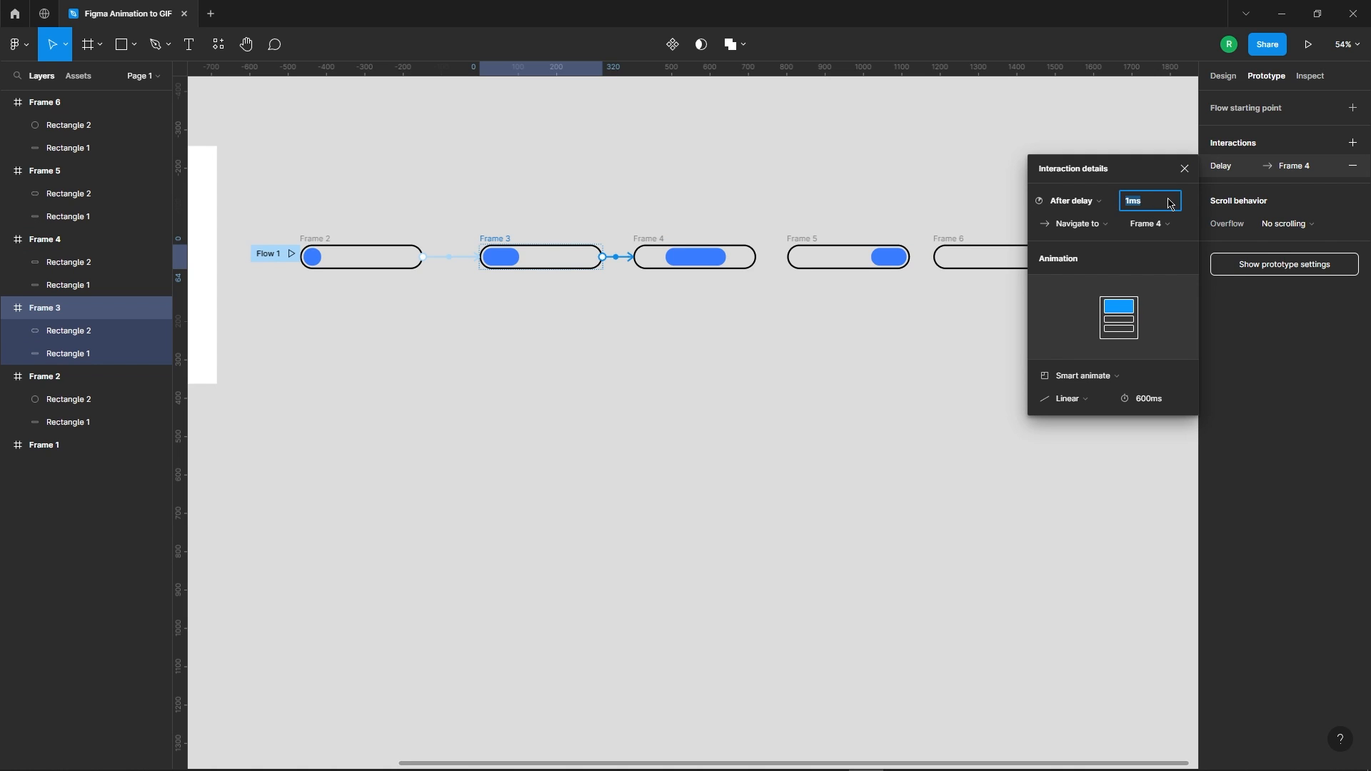
{"action": "left_click", "coordinate": [1158, 404]}
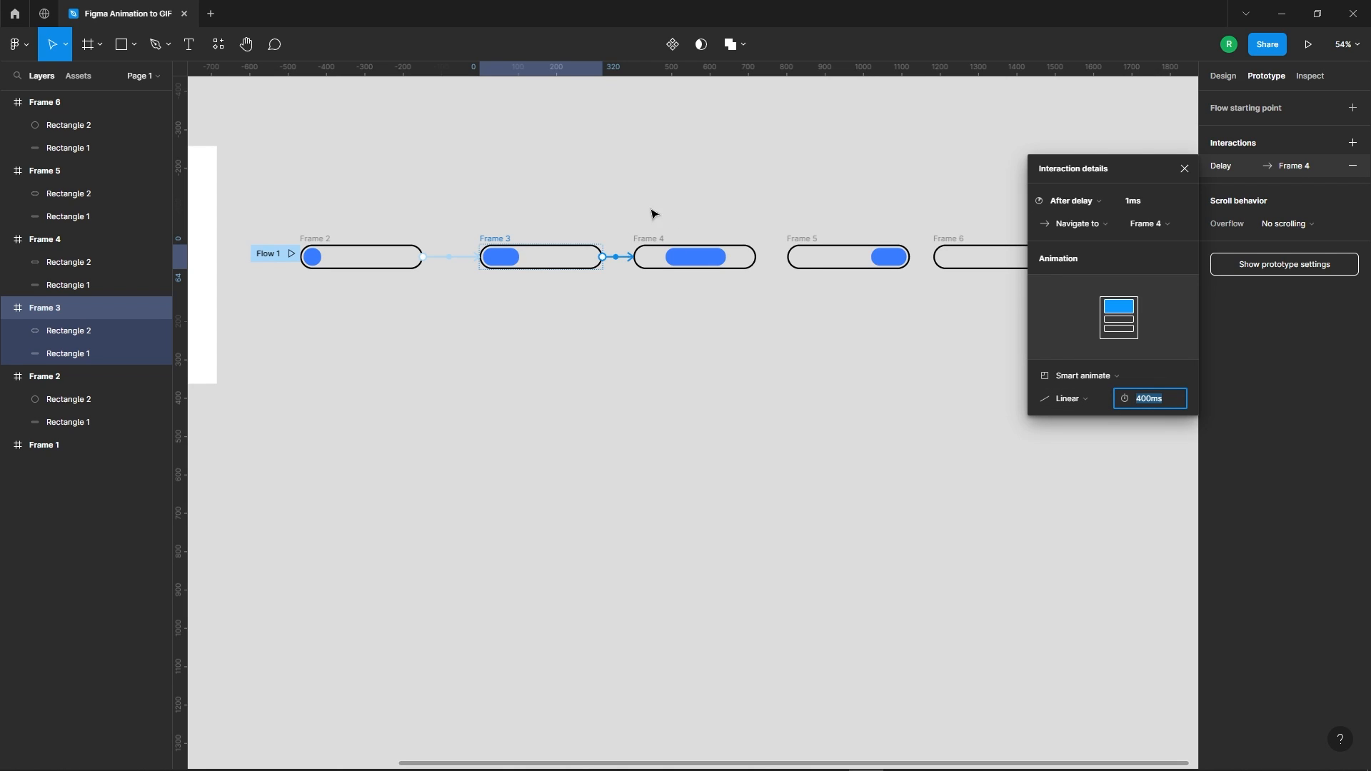
- Link Frame 4 to Frame 5, triggered after a 1 ms delay
{"action": "left_click", "coordinate": [652, 251]}
{"action": "left_click_drag", "start_coordinate": [757, 257], "coordinate": [807, 256]}
{"action": "left_click", "coordinate": [1082, 210]}
{"action": "left_click", "coordinate": [1083, 386]}
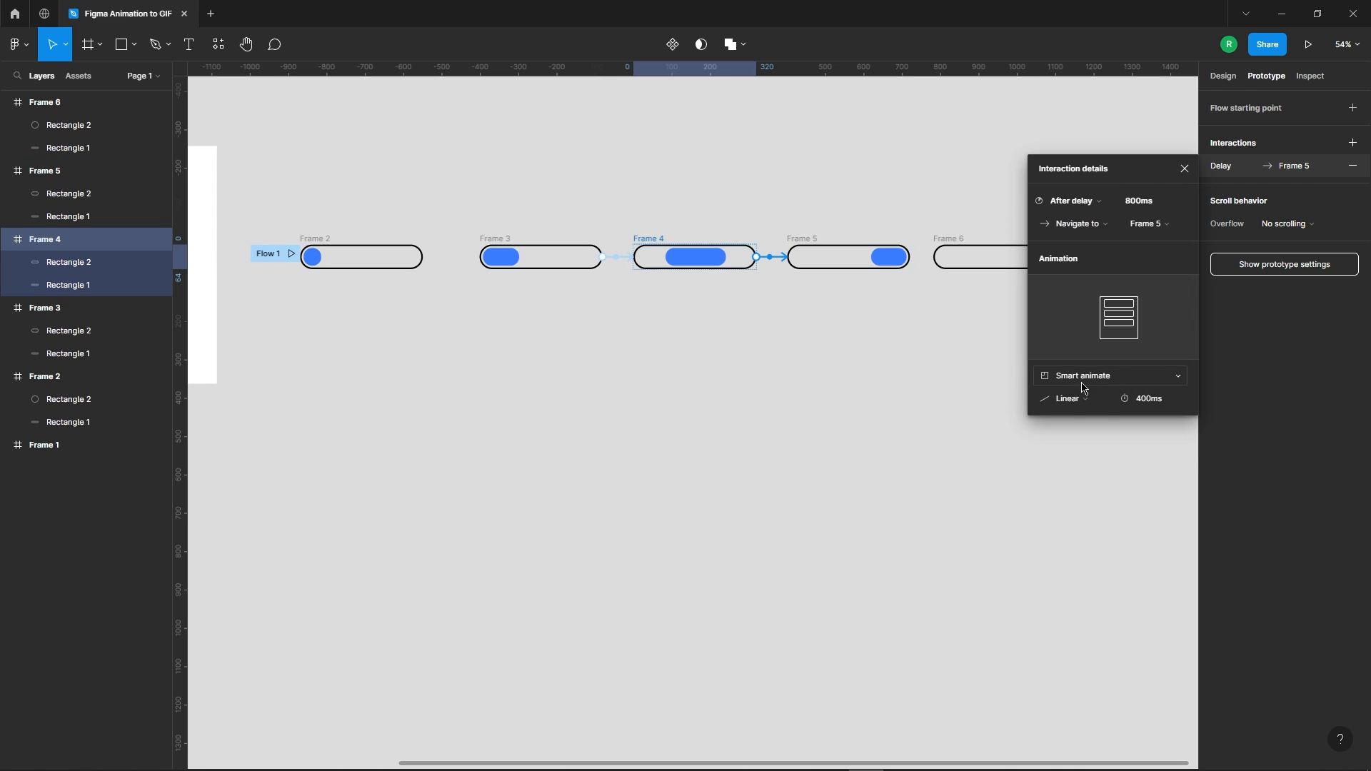
{"action": "left_click", "coordinate": [1154, 204]}
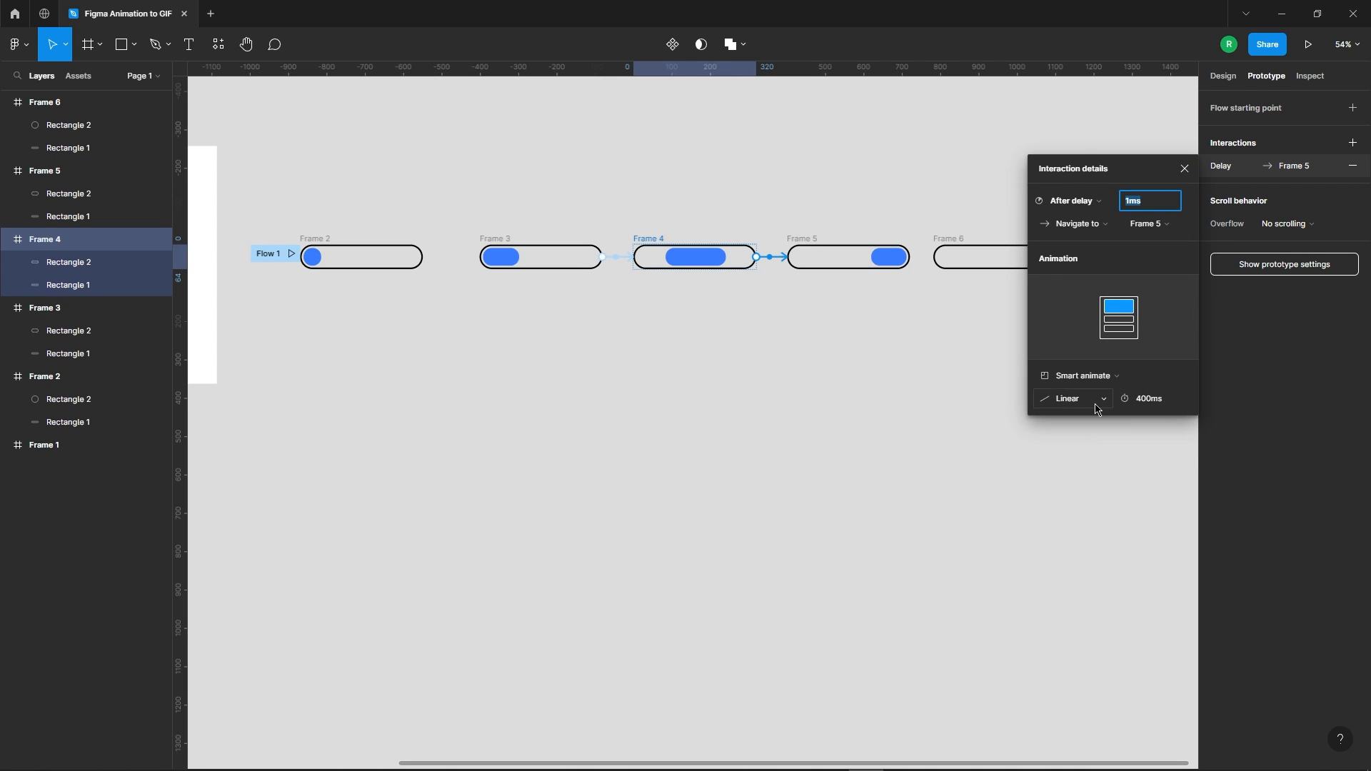
- Link Frame 5 to Frame 6, triggered after a 1 ms delay with a 600 ms transition
{"action": "left_click", "coordinate": [800, 240]}
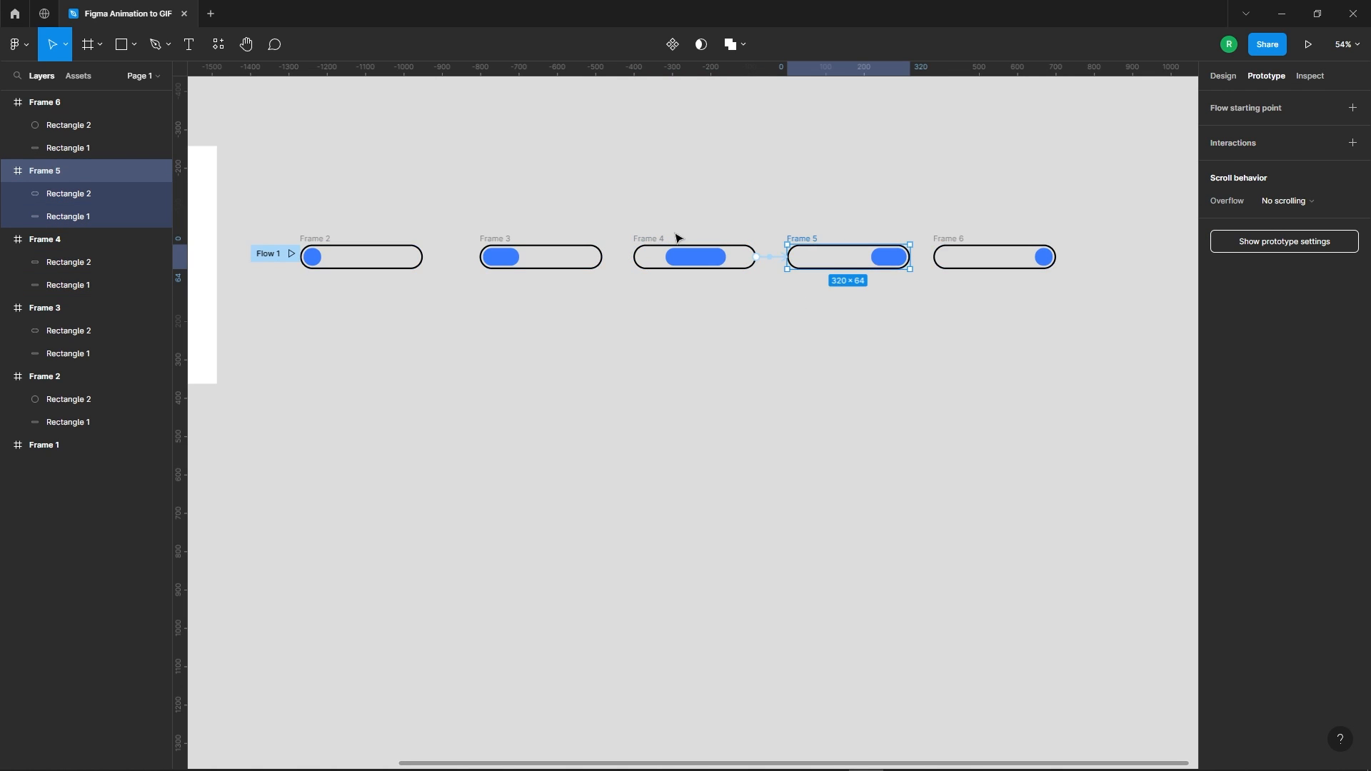
{"action": "scroll", "coordinate": [1100, 240], "scroll_direction": "up", "scroll_amount": 3}
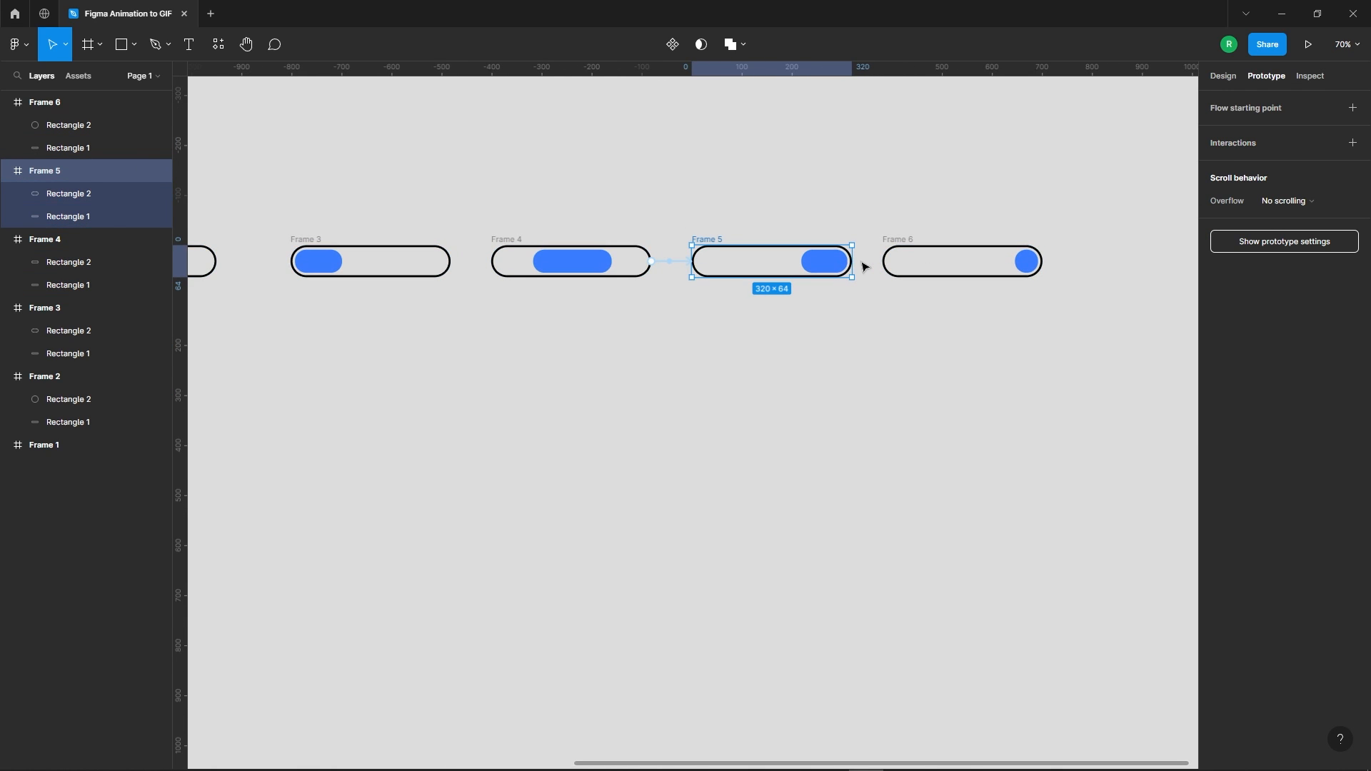
{"action": "left_click_drag", "start_coordinate": [854, 262], "coordinate": [937, 259]}
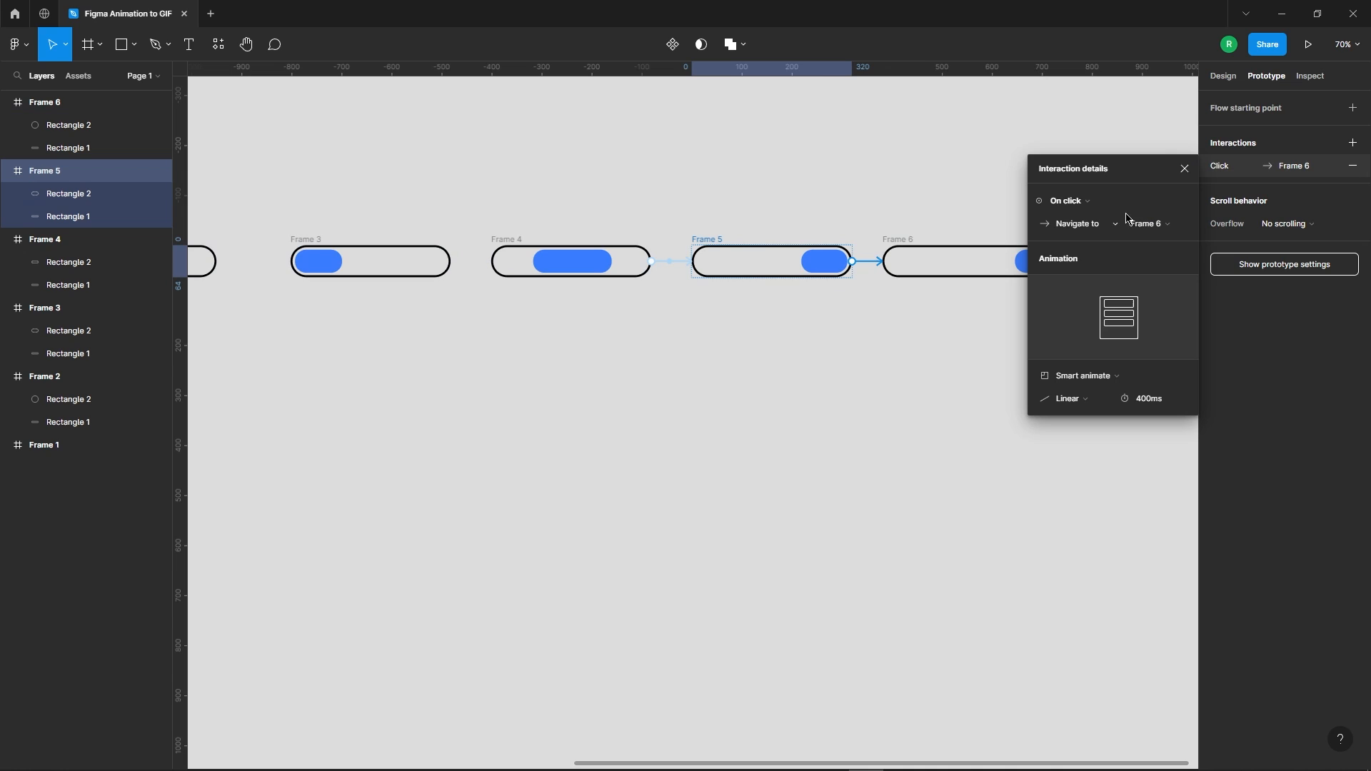
{"action": "left_click", "coordinate": [1067, 208]}
{"action": "left_click", "coordinate": [1085, 376]}
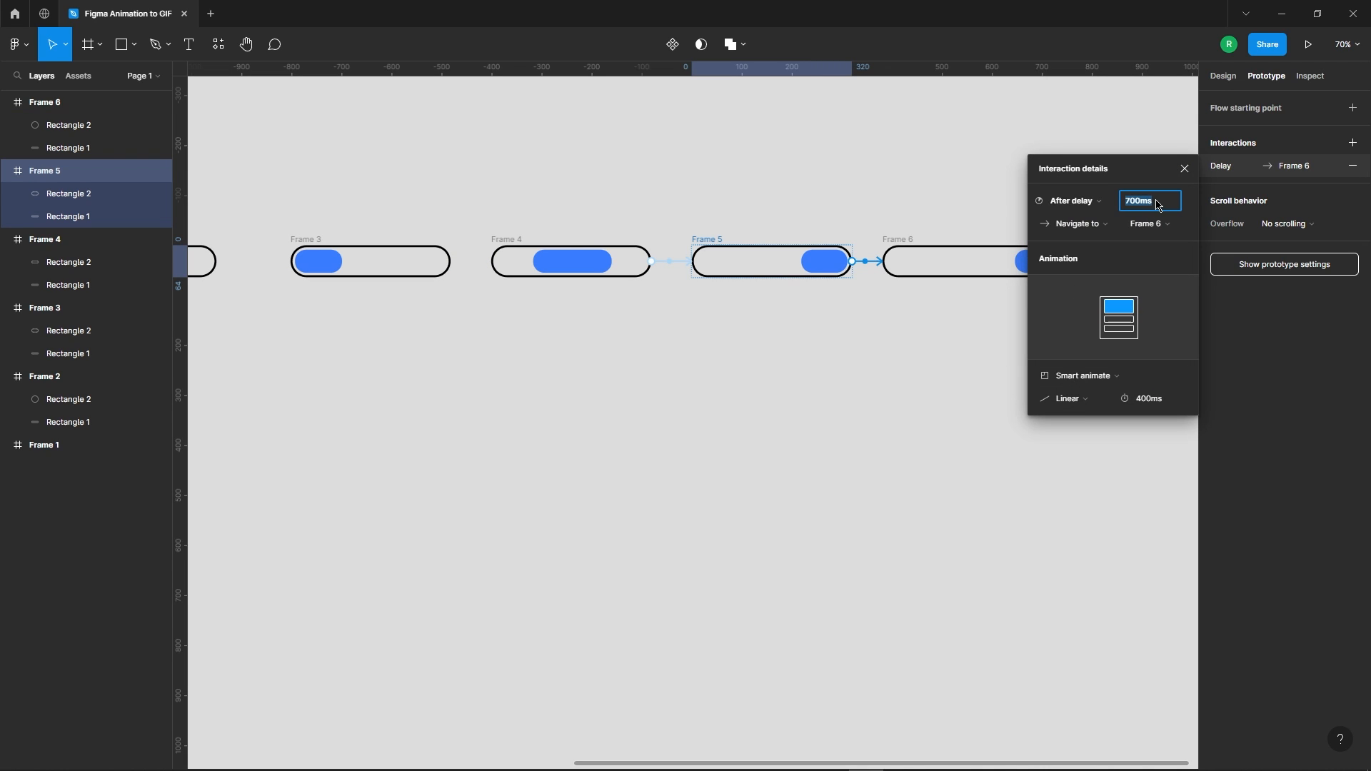
{"action": "left_click", "coordinate": [1173, 404]}
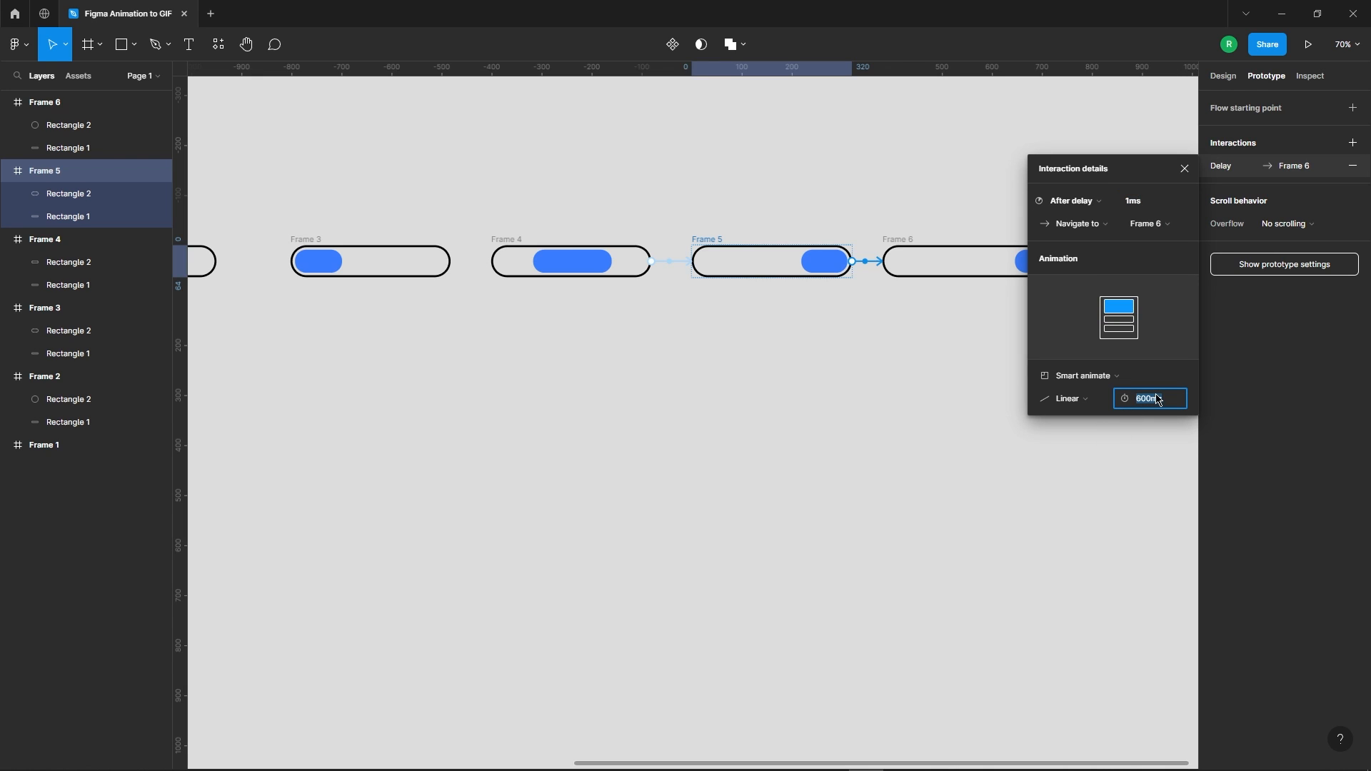
- Link Frame 6 back to Frame 2 to loop the prototype
{"action": "left_click", "coordinate": [901, 240]}
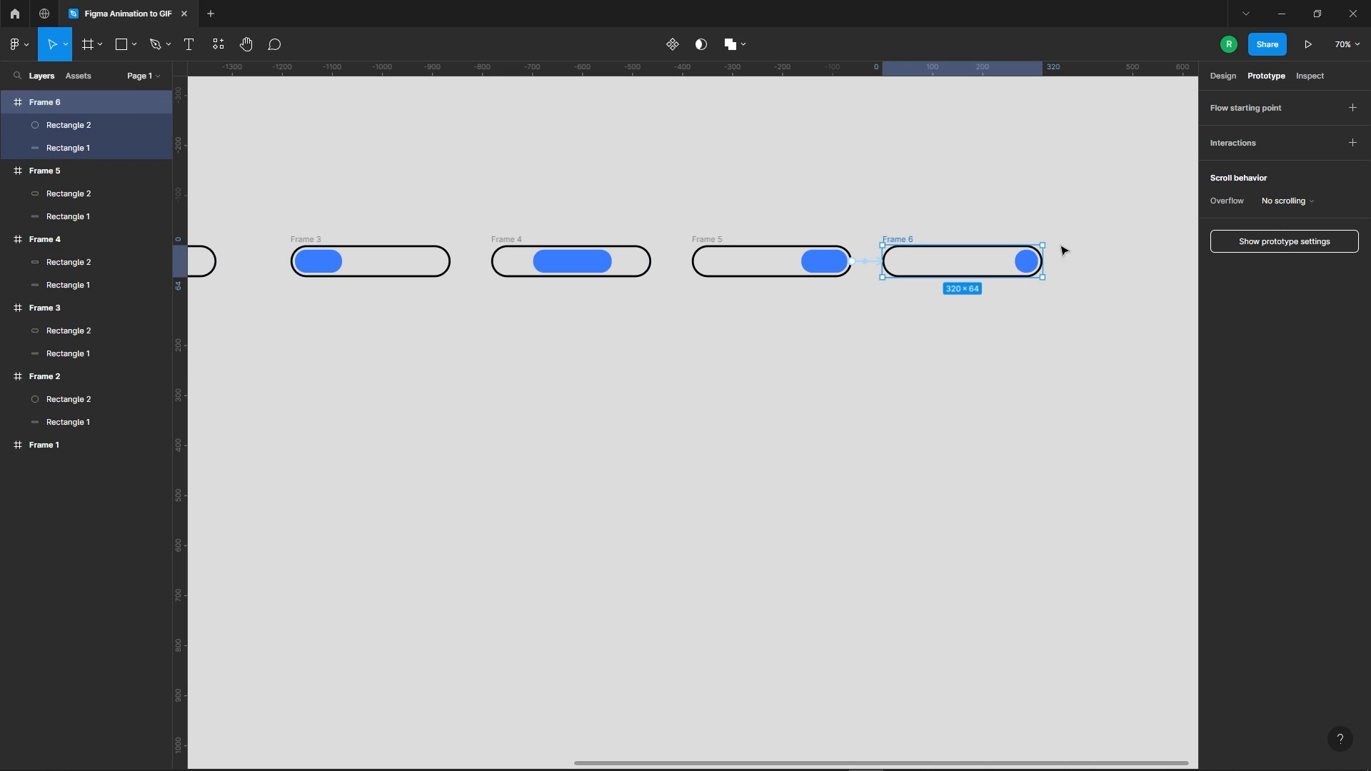
{"action": "scroll", "coordinate": [1064, 250], "scroll_direction": "down", "scroll_amount": 2}
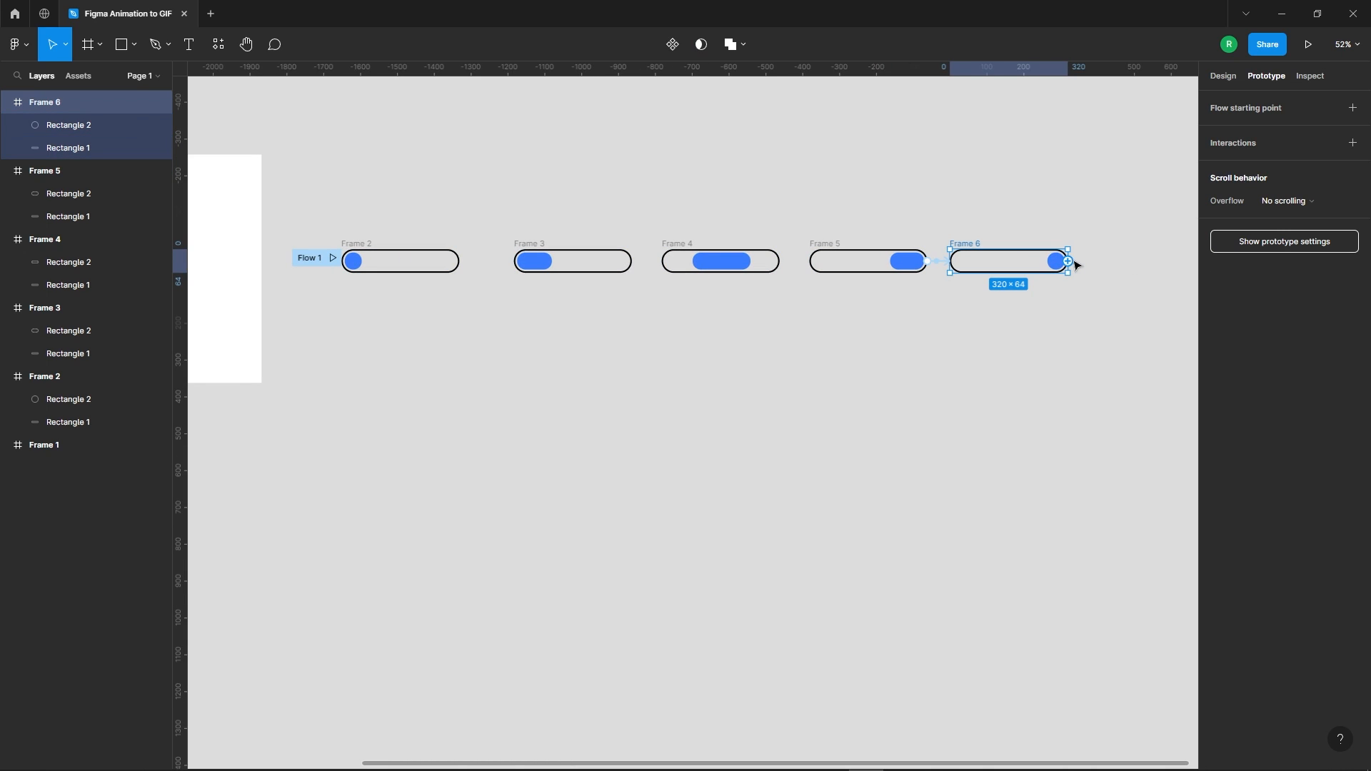
{"action": "left_click_drag", "start_coordinate": [1069, 261], "coordinate": [429, 261]}
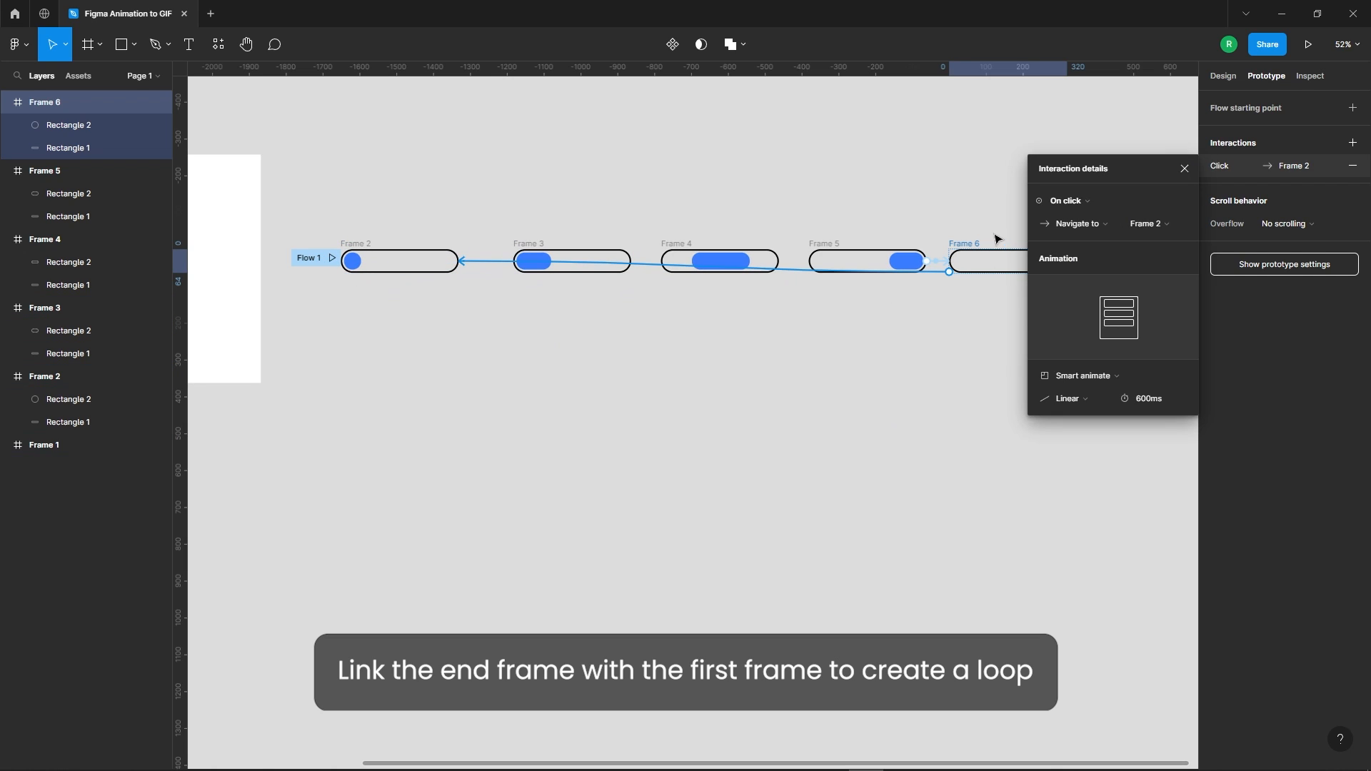
- Set the Frame 6 to Frame 2 interaction to trigger after a 3 ms delay with an Instant transition
{"action": "left_click", "coordinate": [1082, 202]}
{"action": "left_click", "coordinate": [1074, 376]}
{"action": "left_click", "coordinate": [1151, 201]}
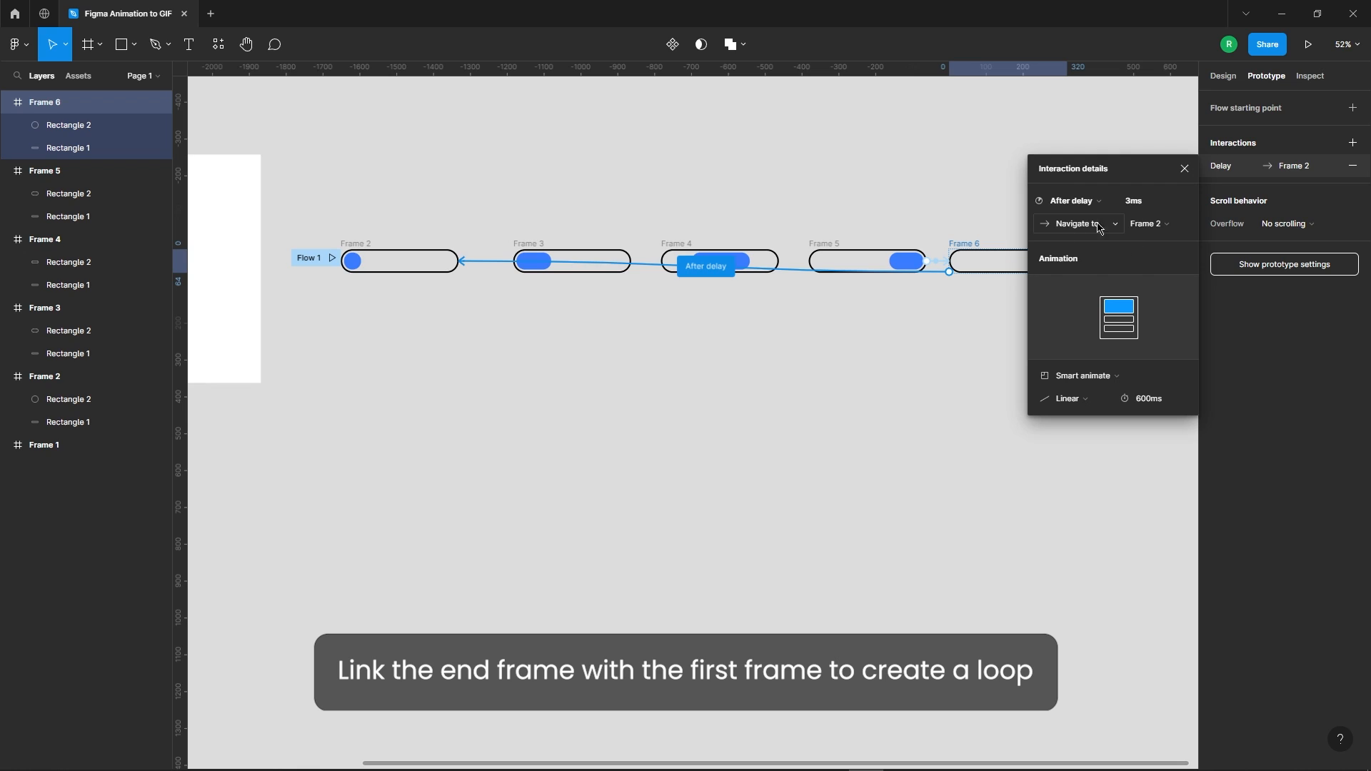
{"action": "left_click", "coordinate": [1102, 380]}
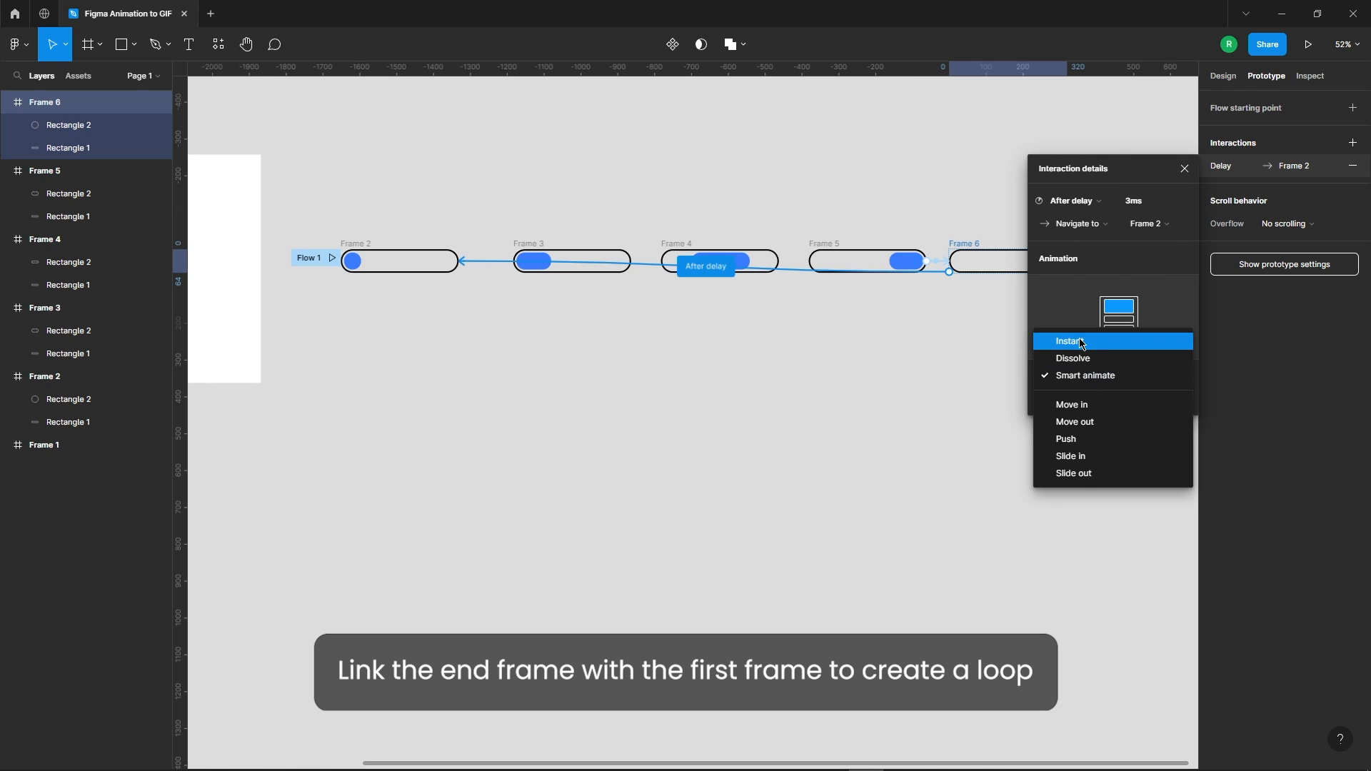
{"action": "left_click", "coordinate": [1081, 342]}
{"action": "left_click", "coordinate": [1185, 169]}
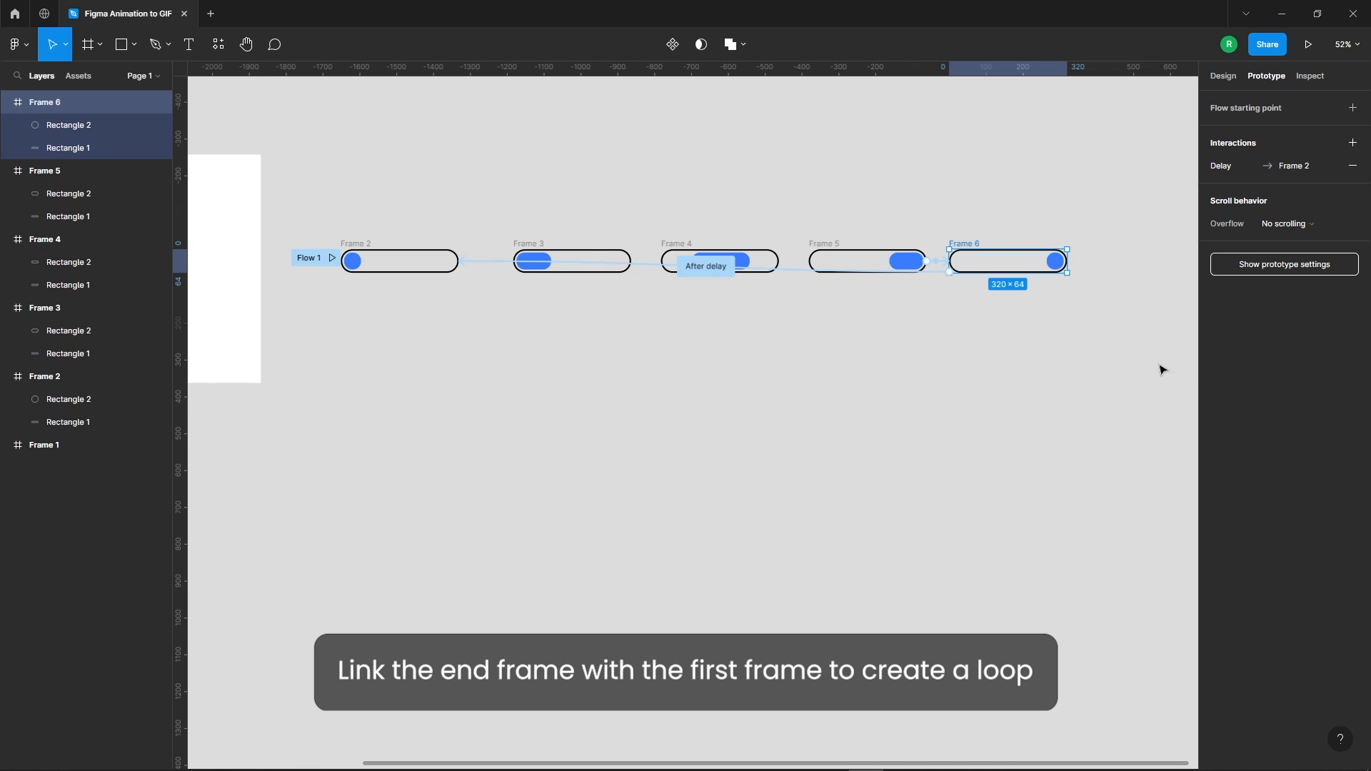
- Play the Flow 1 prototype to preview the loading bar animation
{"action": "left_click", "coordinate": [812, 197]}
{"action": "scroll", "coordinate": [821, 189], "scroll_direction": "down", "scroll_amount": 3}
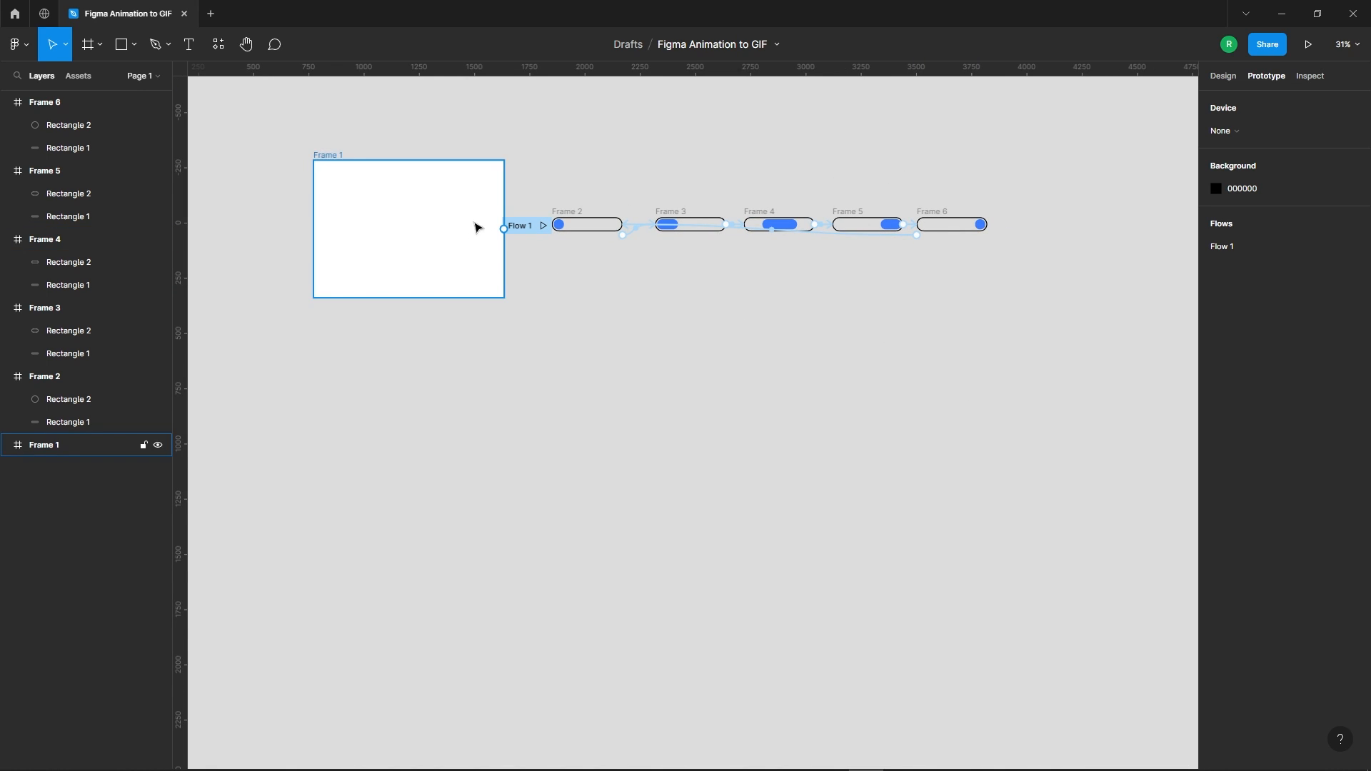
{"action": "left_click", "coordinate": [543, 226]}
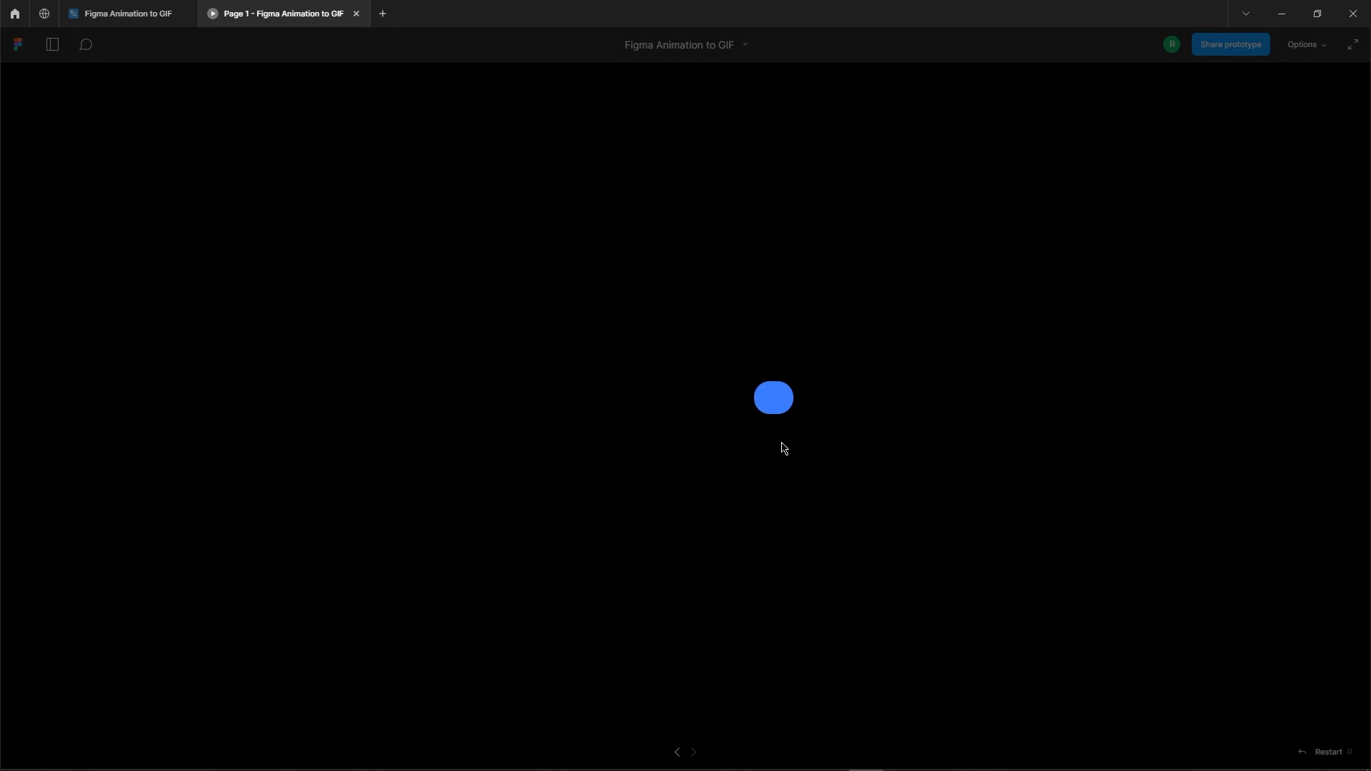
- Return to the design file and set the prototype background colour to FFFFFF
{"action": "left_click", "coordinate": [150, 6]}
{"action": "left_click", "coordinate": [1142, 161]}
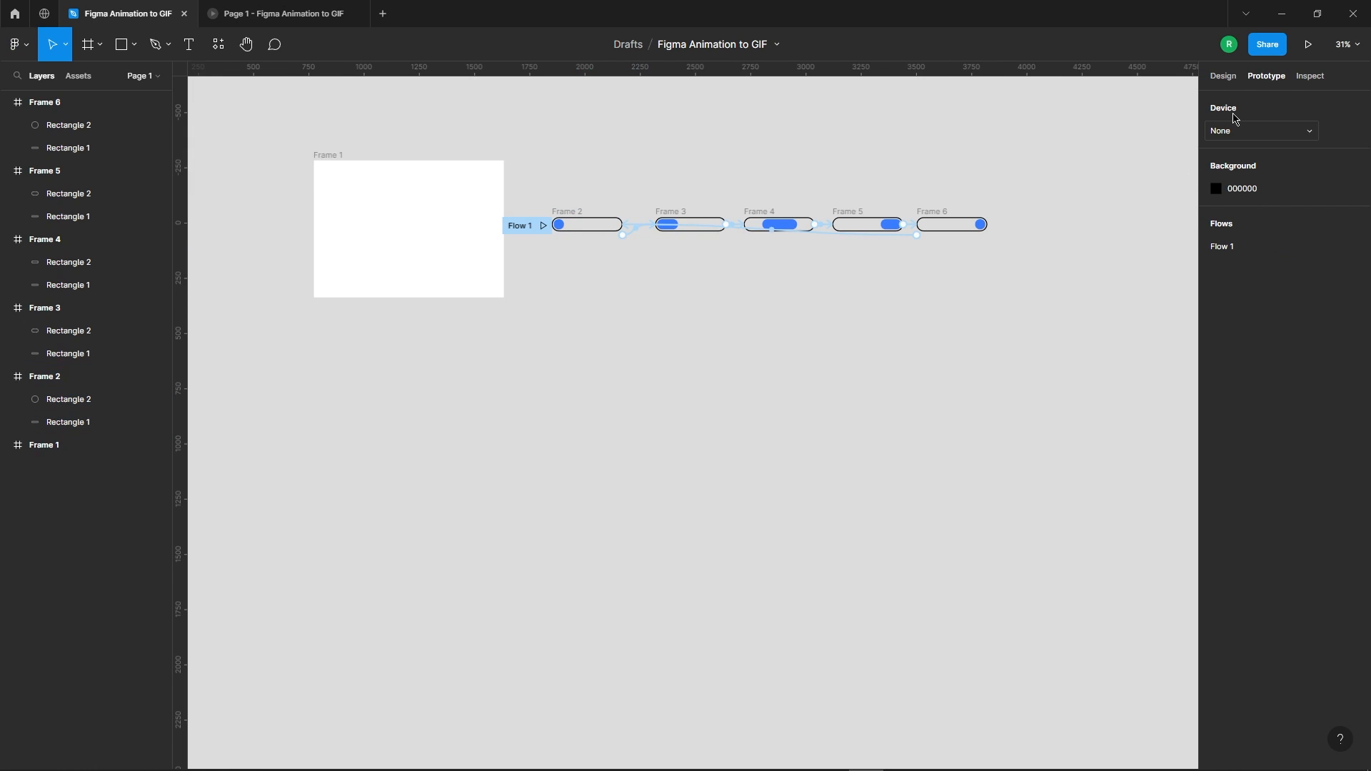
{"action": "left_click", "coordinate": [1217, 192]}
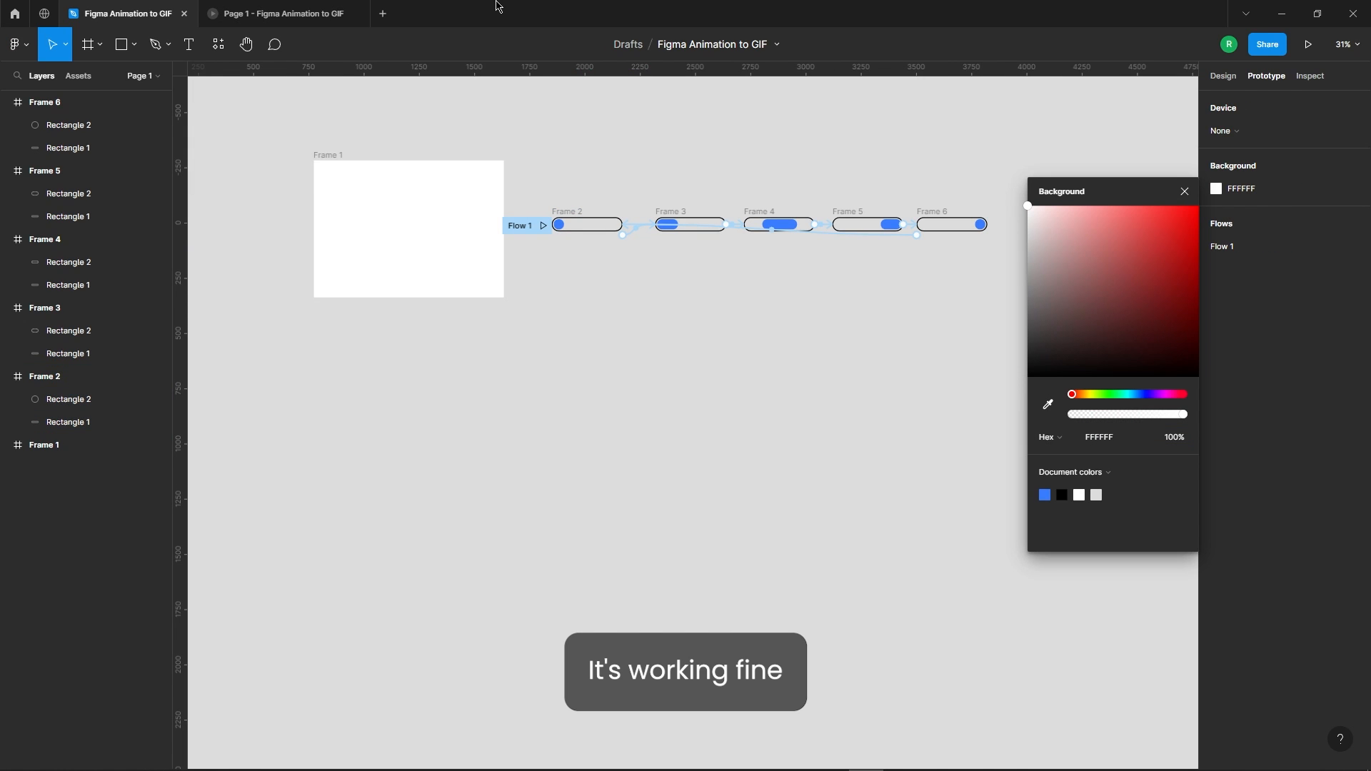
- Check the loading bar animation in the open prototype preview, return to the design file and close the colour picker
{"action": "left_click", "coordinate": [282, 14]}
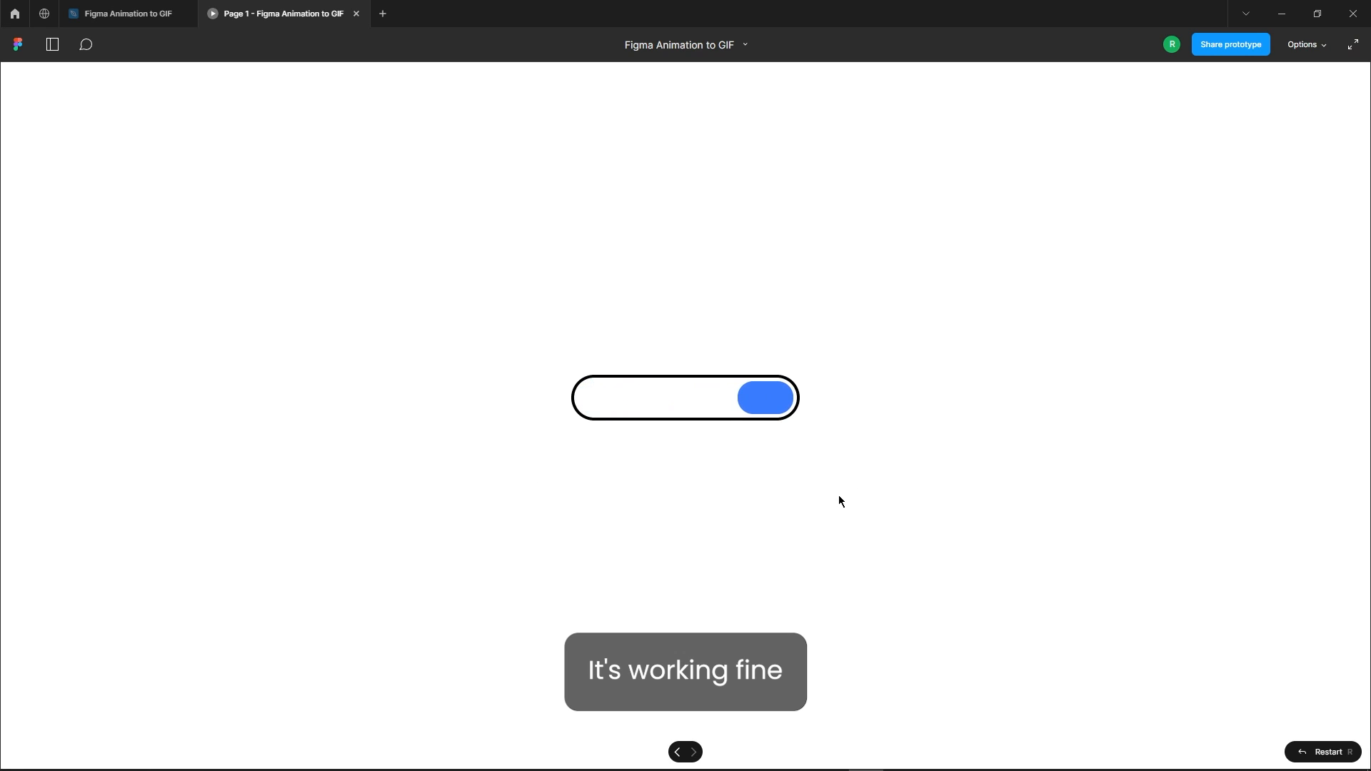
{"action": "left_click", "coordinate": [180, 5]}
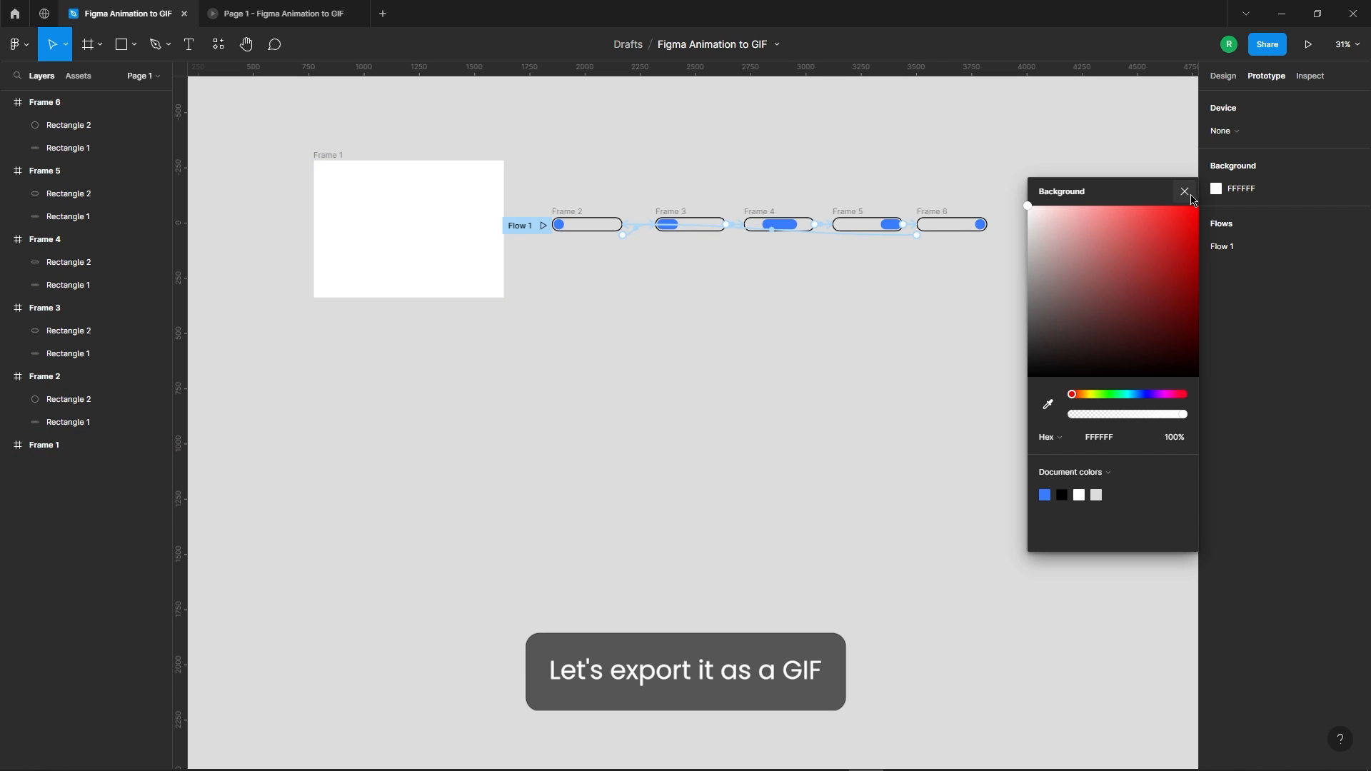
{"action": "left_click", "coordinate": [1188, 196]}
- Run the LottieFiles plugin and open its Export to Lottie page
{"action": "left_click", "coordinate": [217, 45]}
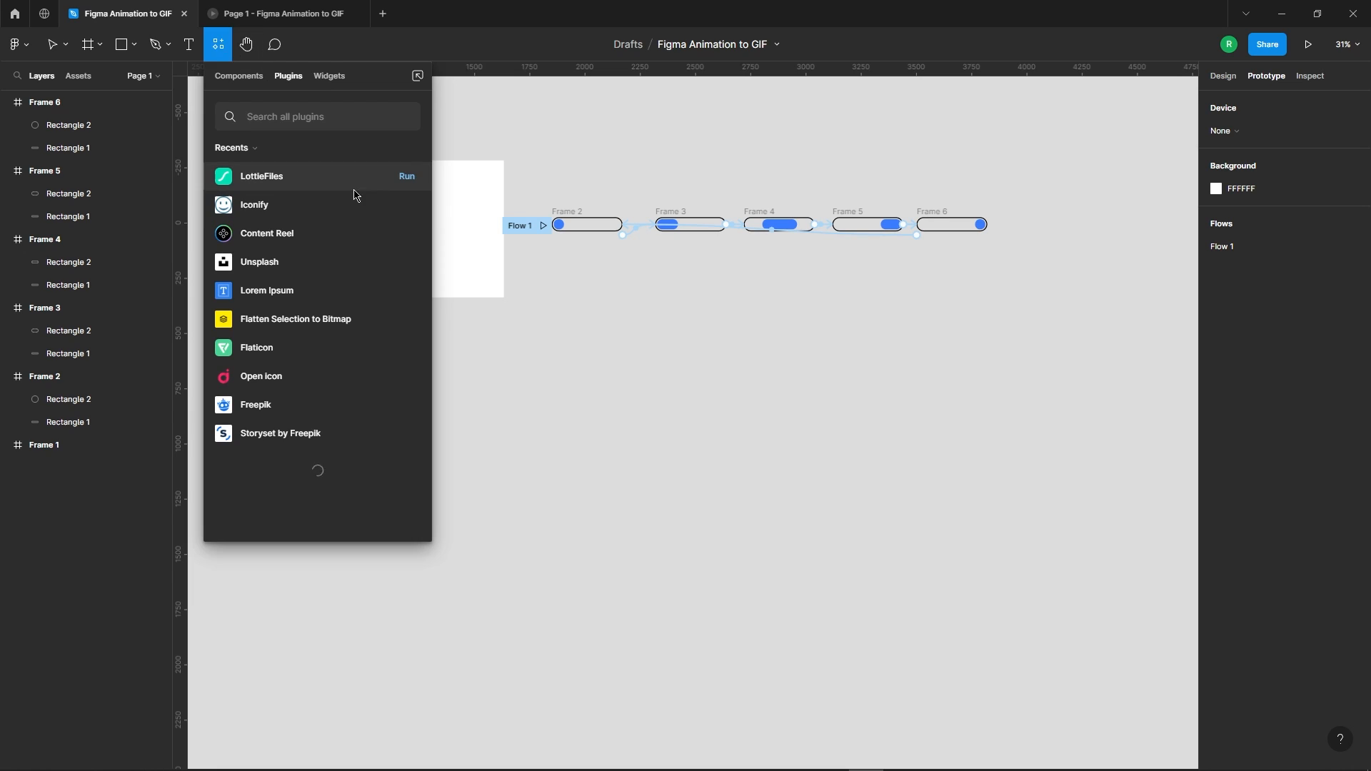
{"action": "left_click", "coordinate": [402, 182]}
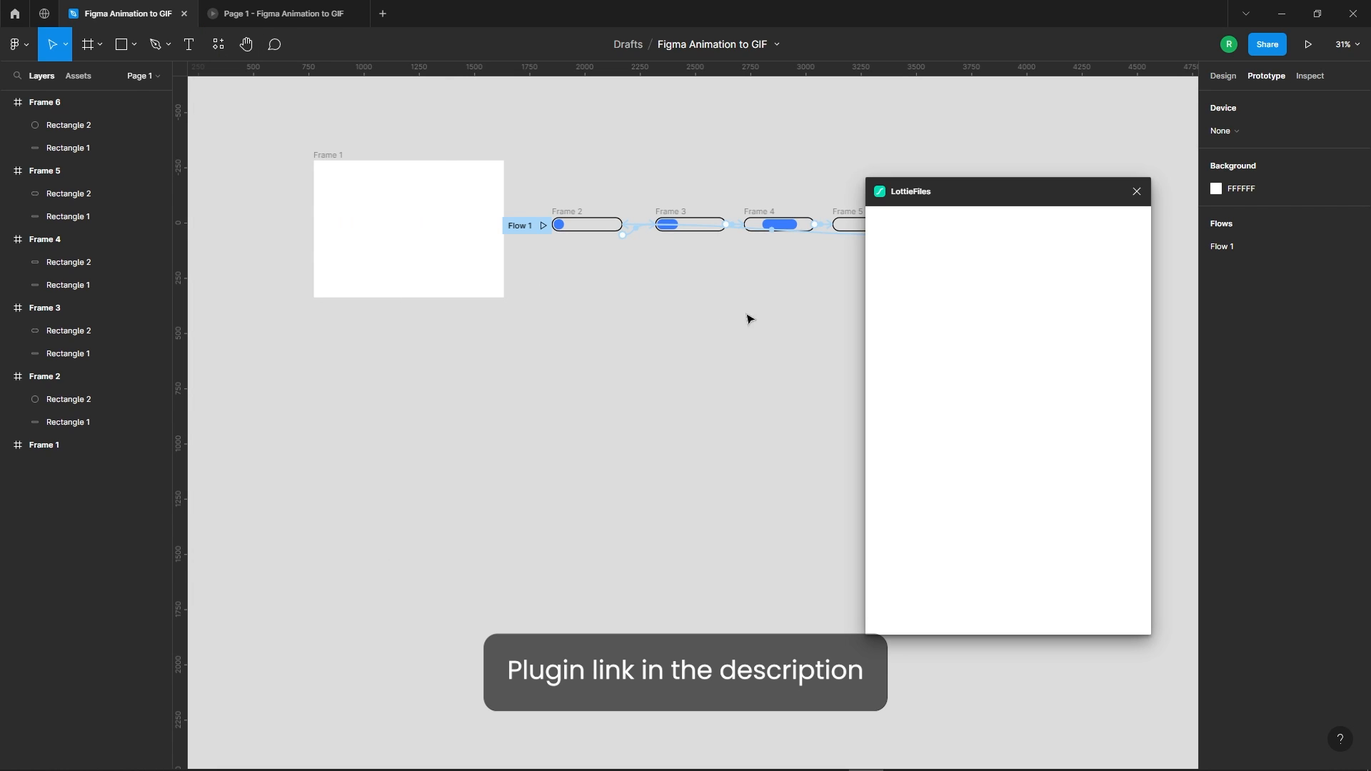
{"action": "scroll", "coordinate": [604, 300], "scroll_direction": "down", "scroll_amount": 3}
{"action": "scroll", "coordinate": [592, 281], "scroll_direction": "up", "scroll_amount": 2}
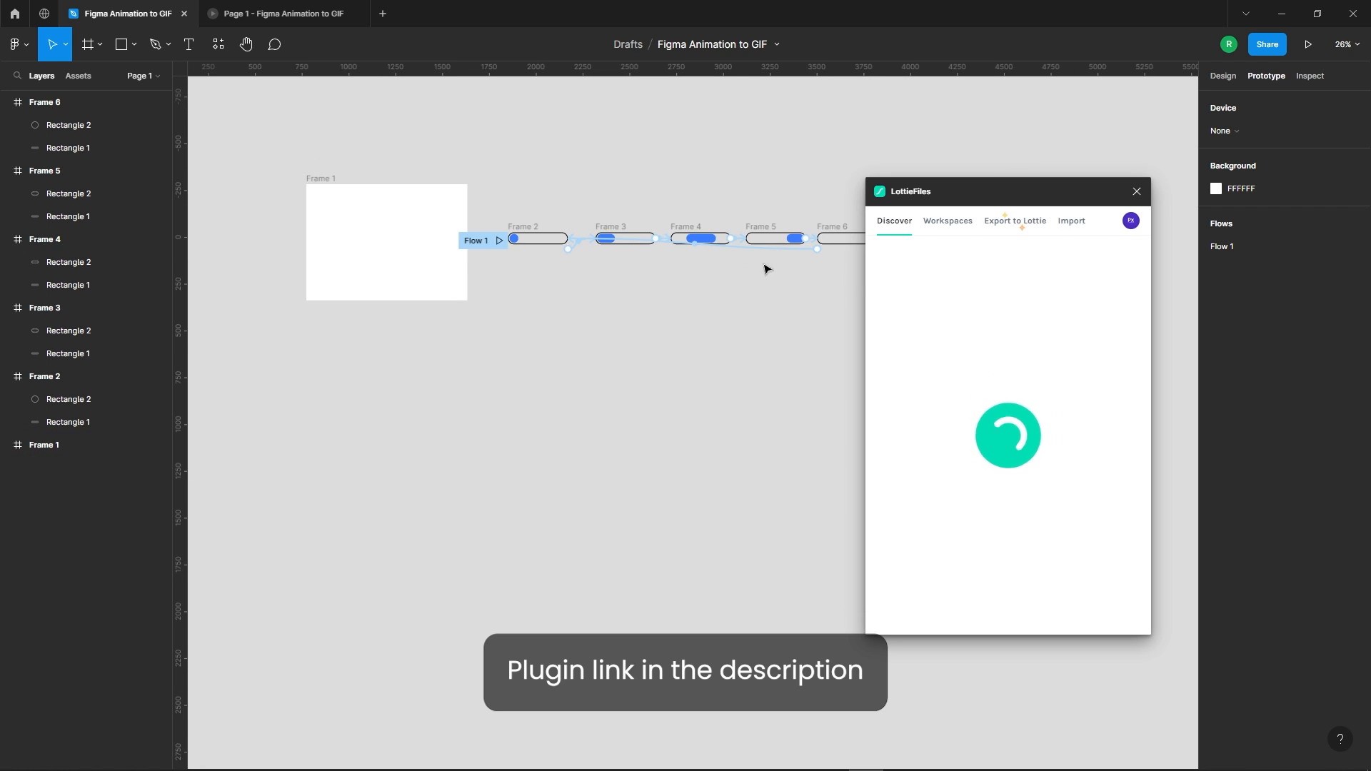
{"action": "left_click", "coordinate": [1018, 223]}
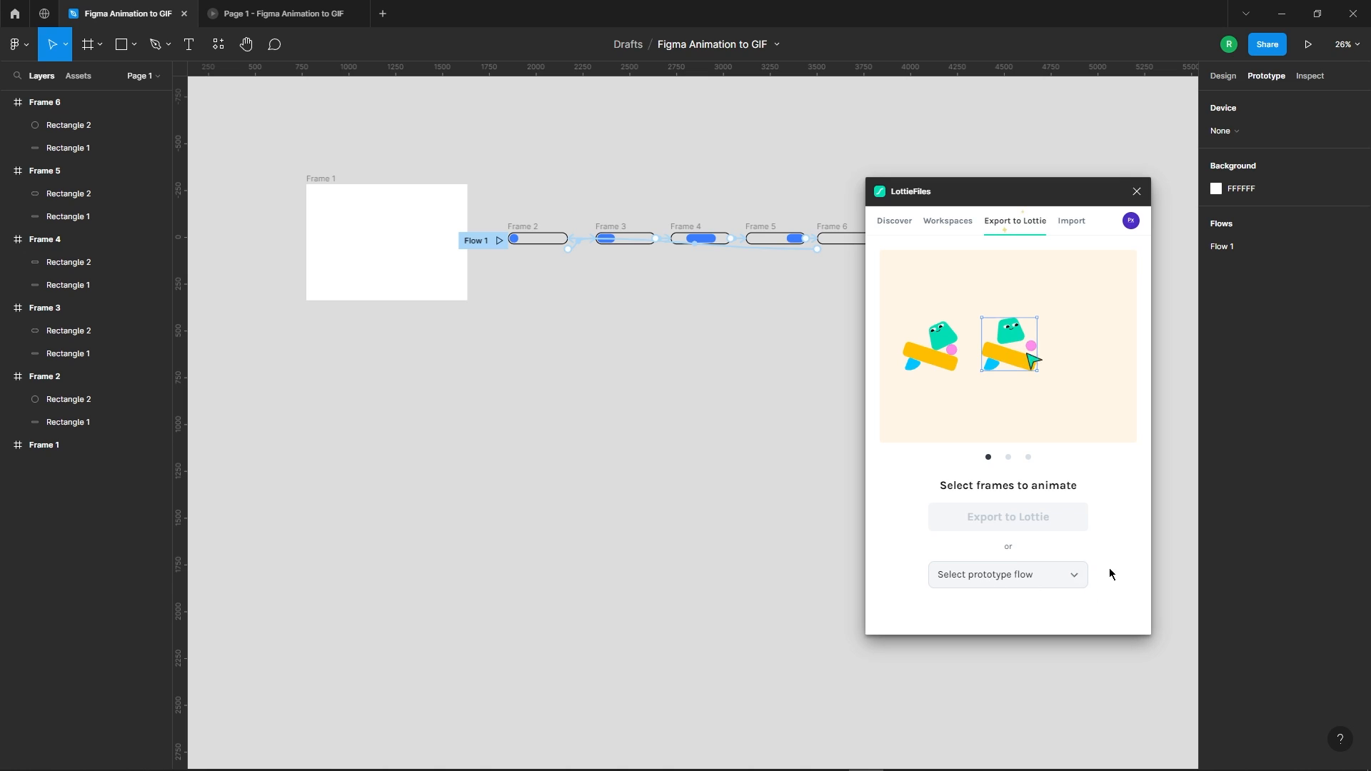
- Export the Flow 1 prototype flow to Lottie and insert it on the canvas as a Large 1200 x 1200 GIF
{"action": "left_click", "coordinate": [1039, 567]}
{"action": "left_click", "coordinate": [953, 611]}
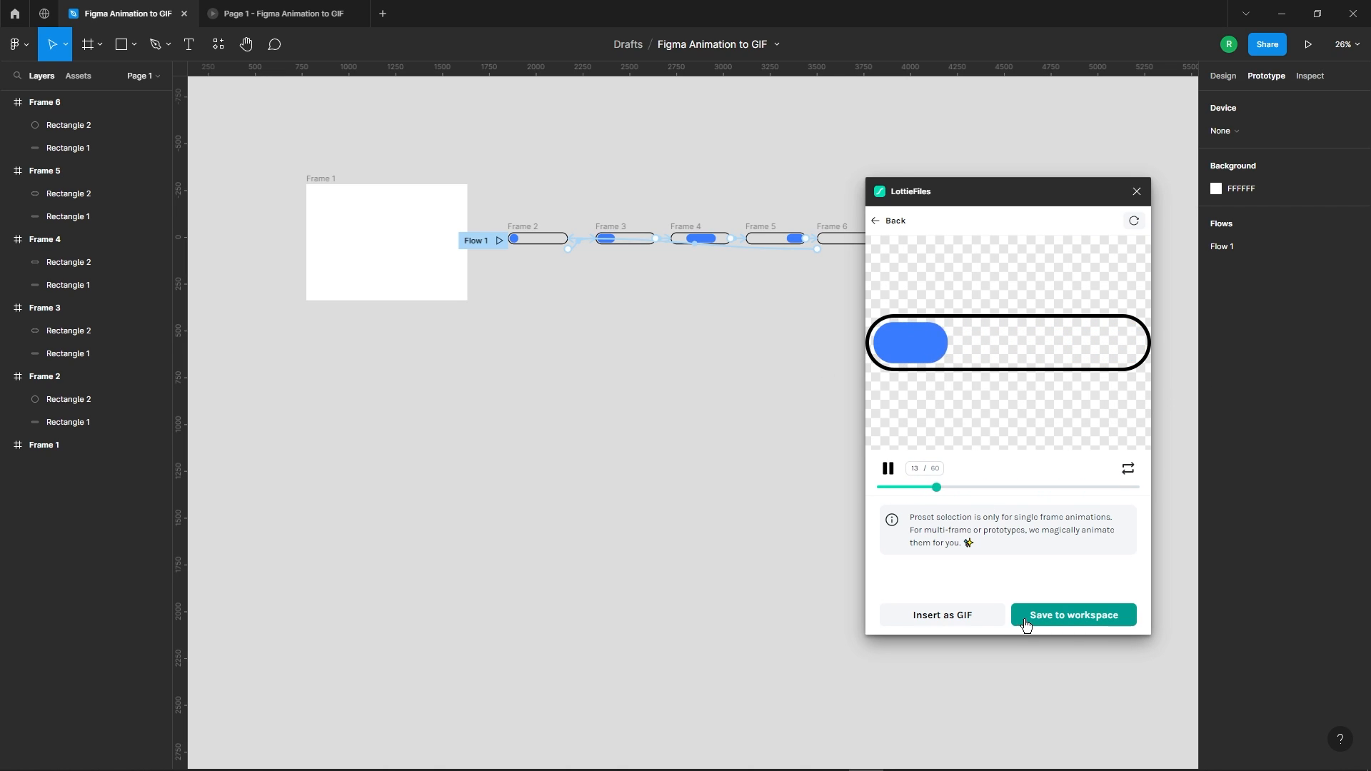
{"action": "left_click", "coordinate": [964, 614]}
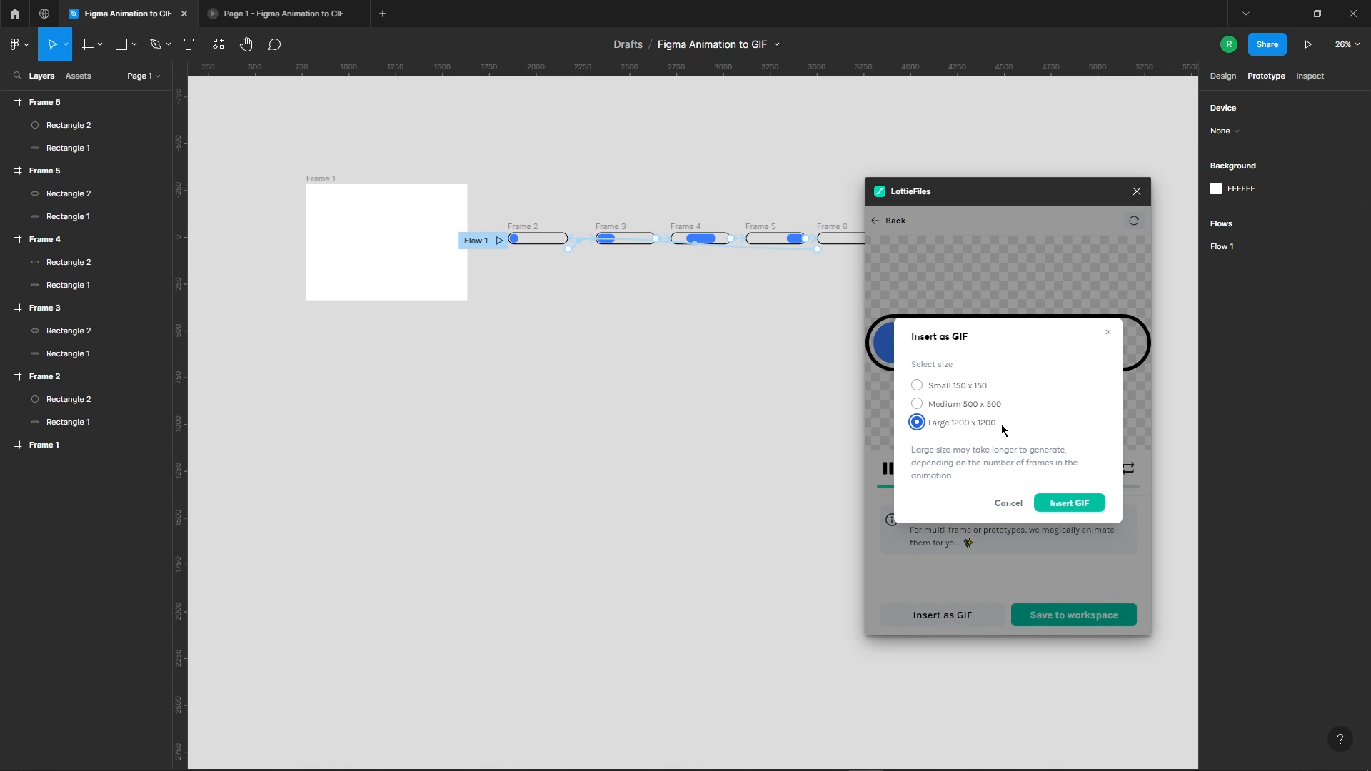
{"action": "left_click", "coordinate": [1069, 504]}
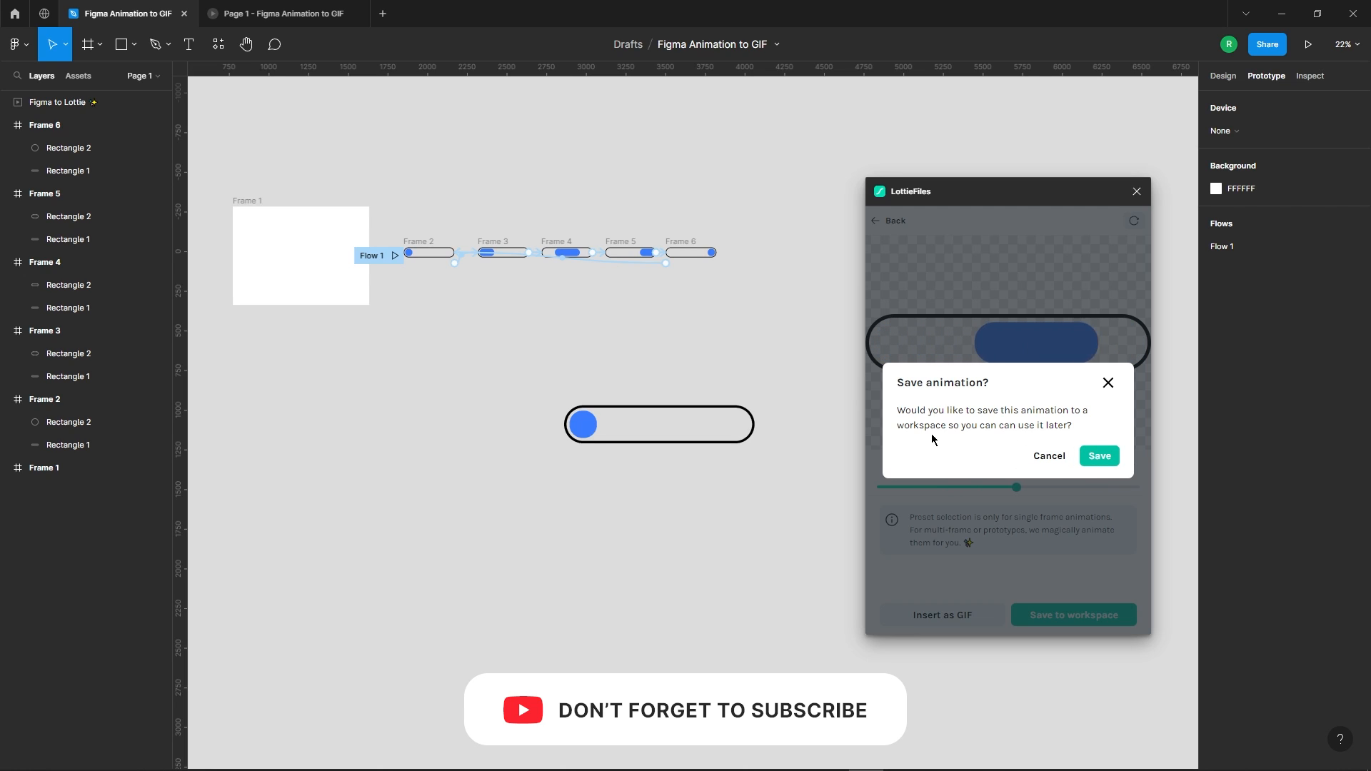
- Save the animation to the workspace's First Project folder and close the LottieFiles plugin
{"action": "left_click", "coordinate": [1100, 455]}
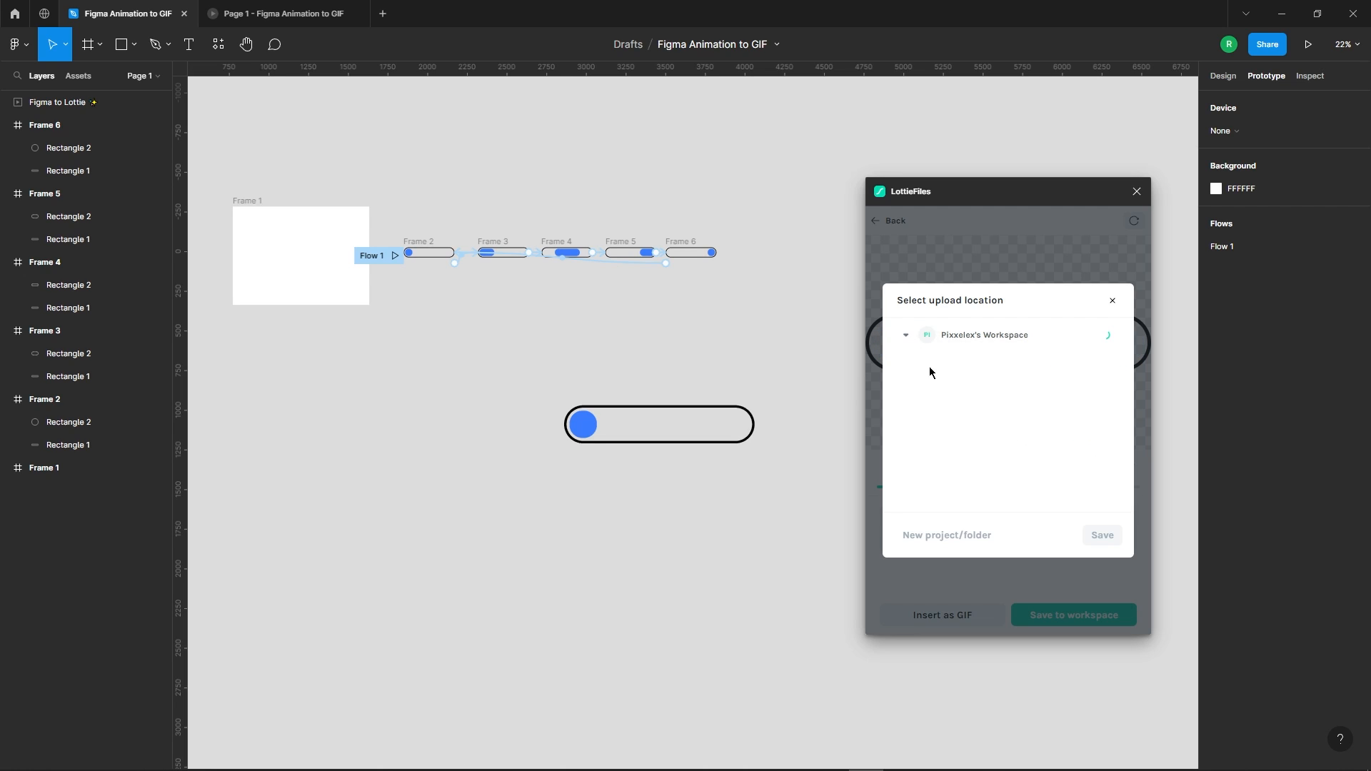
{"action": "left_click", "coordinate": [962, 363]}
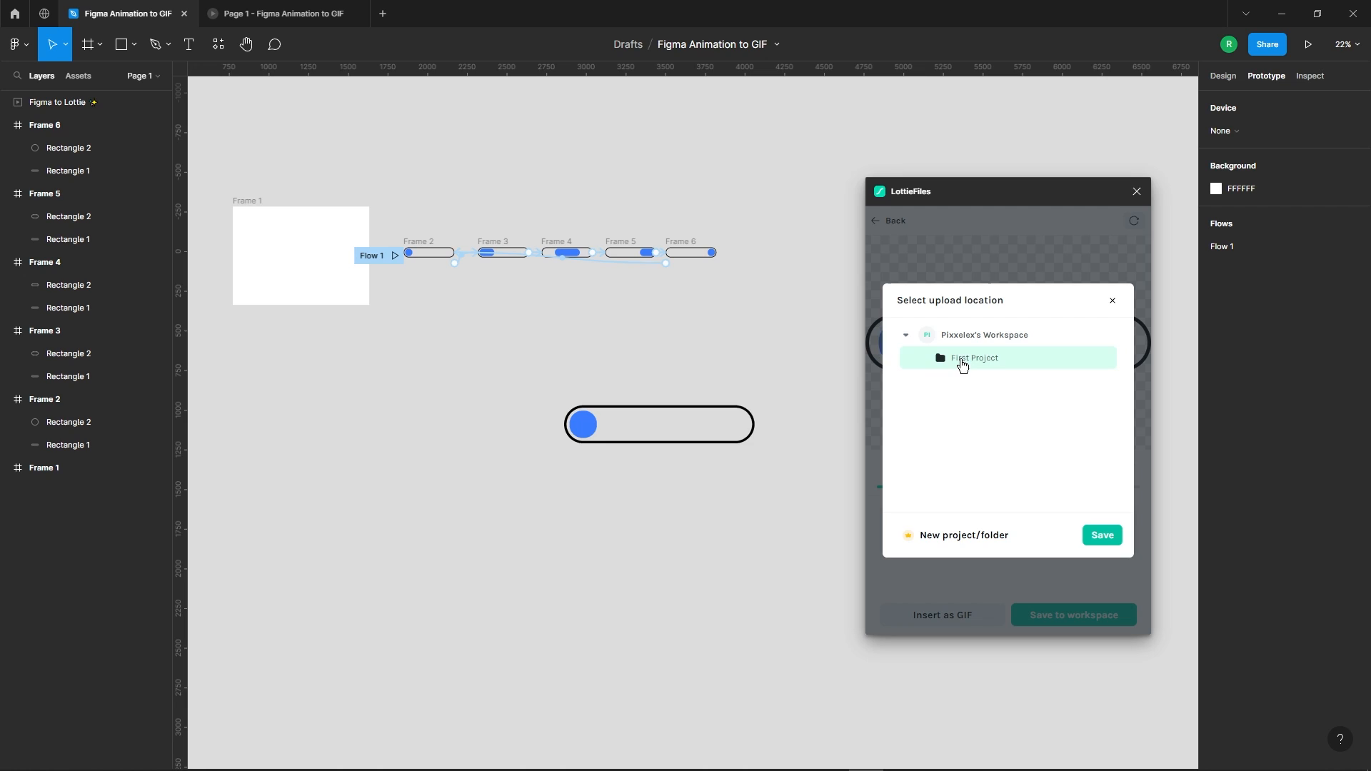
{"action": "left_click", "coordinate": [1114, 542]}
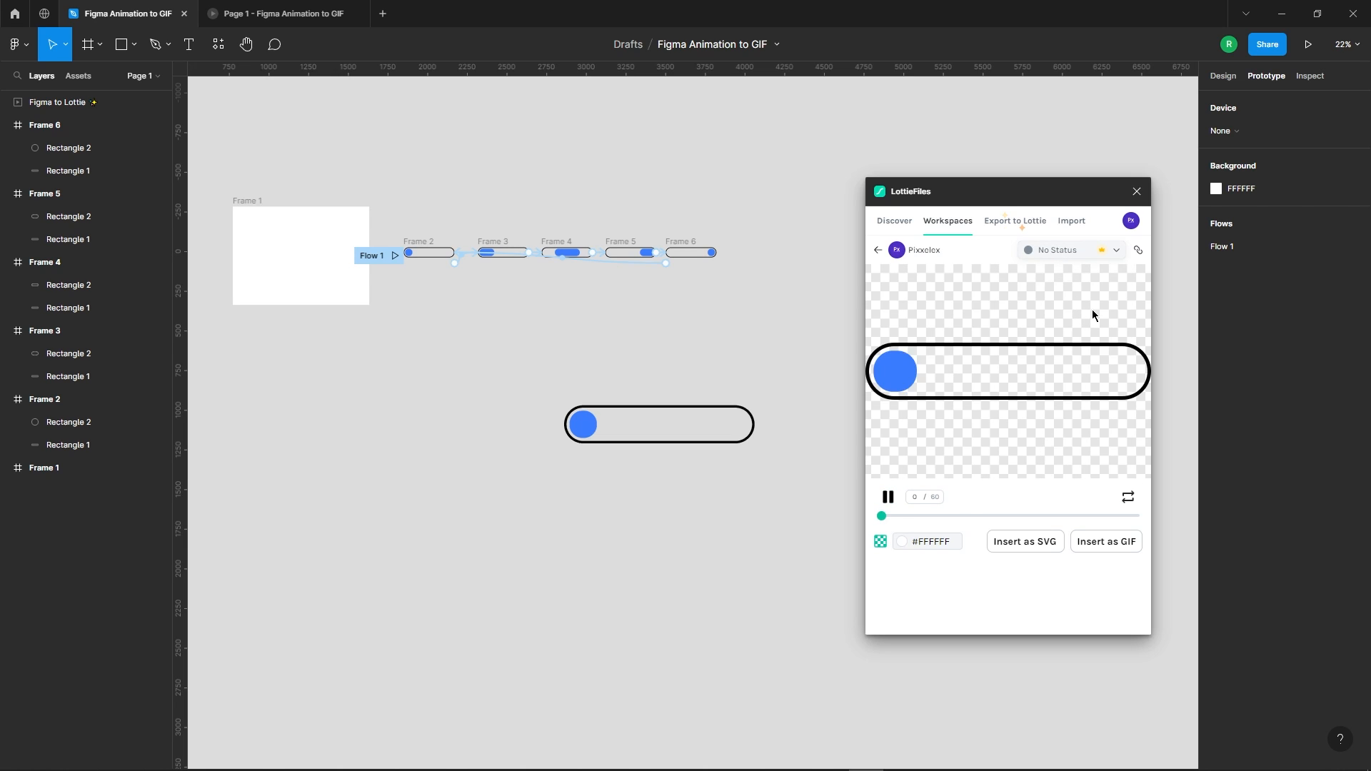
{"action": "left_click", "coordinate": [1137, 191]}
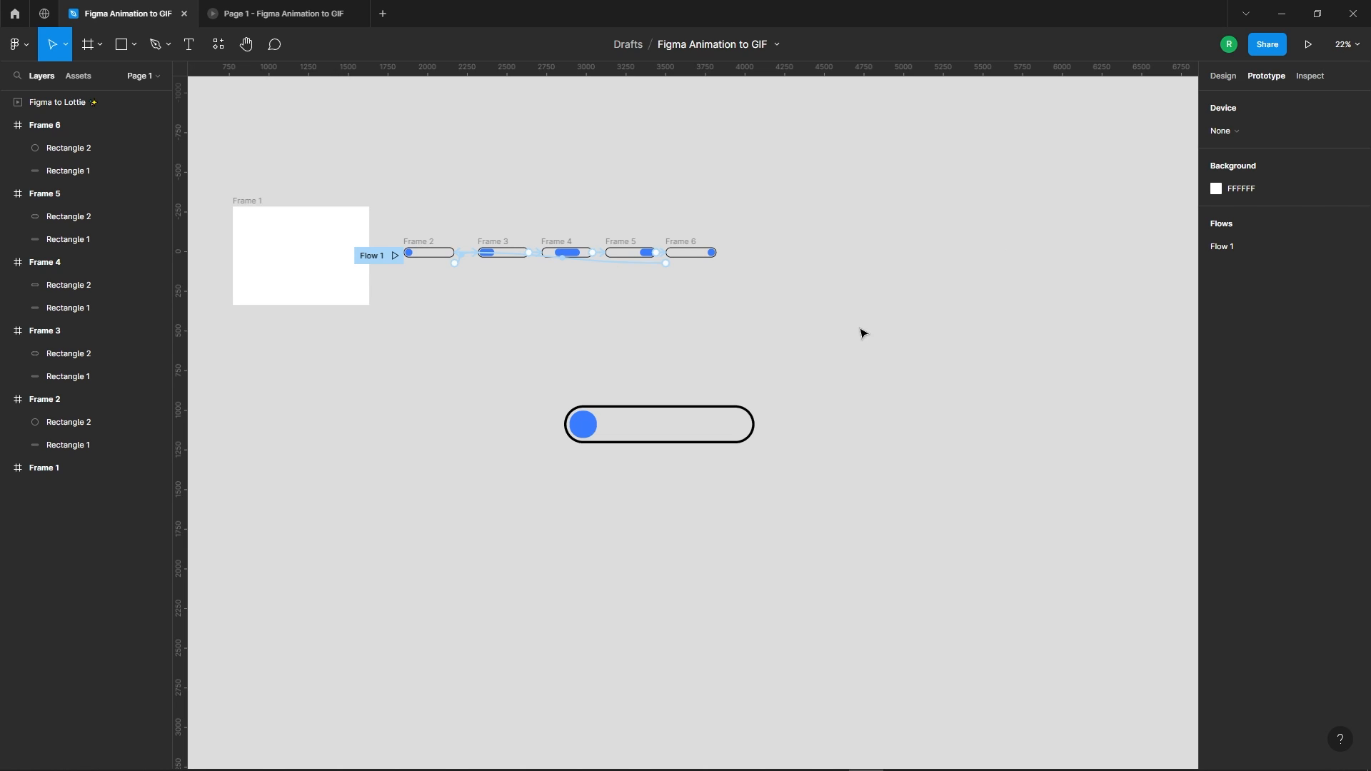
- Move the inserted loading bar GIF from the canvas into Frame 1
{"action": "scroll", "coordinate": [964, 315], "scroll_direction": "down", "scroll_amount": 2}
{"action": "scroll", "coordinate": [501, 272], "scroll_direction": "up", "scroll_amount": 2}
{"action": "left_click_drag", "start_coordinate": [573, 263], "coordinate": [502, 279]}
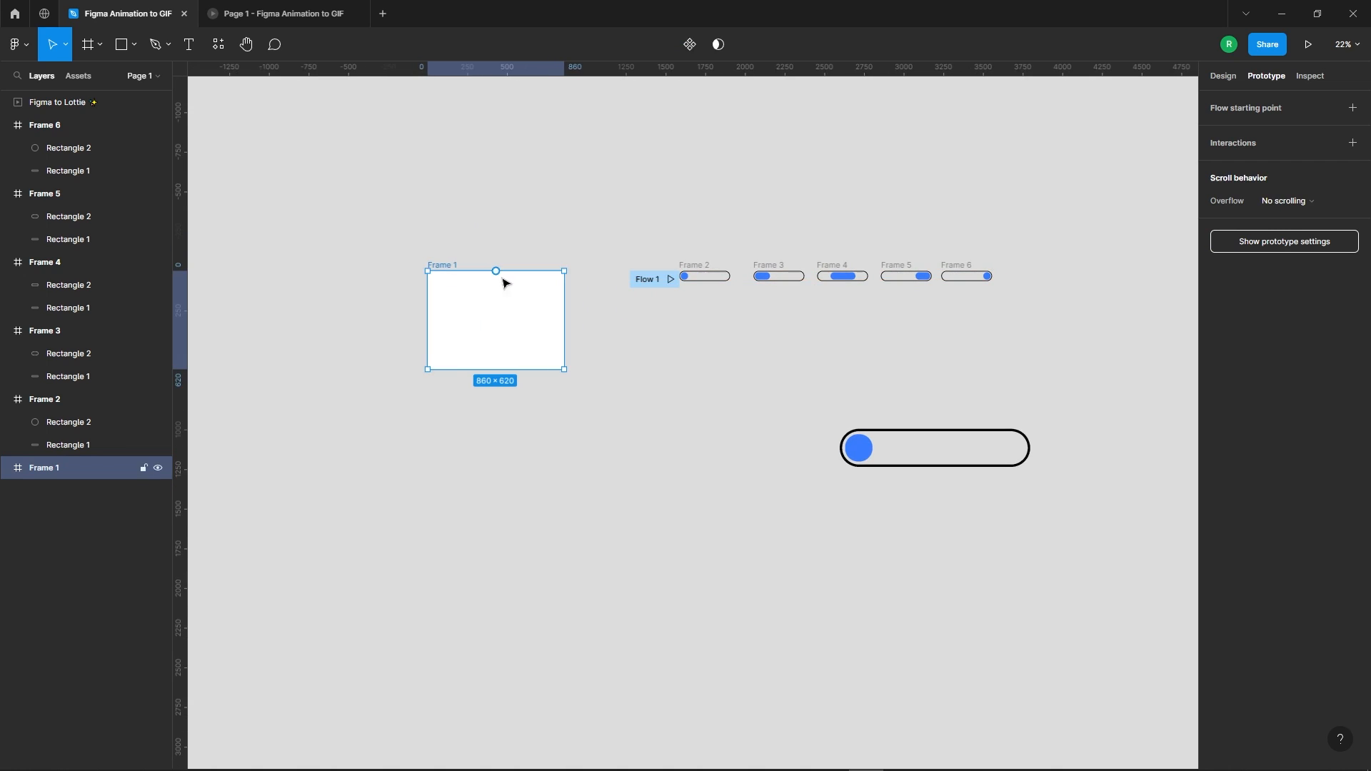
{"action": "left_click", "coordinate": [643, 331]}
{"action": "left_click", "coordinate": [940, 447]}
{"action": "left_click_drag", "start_coordinate": [939, 447], "coordinate": [541, 319]}
- Widen Frame 1 to about 1333 so it contains the whole loading bar GIF
{"action": "scroll", "coordinate": [541, 319], "scroll_direction": "up", "scroll_amount": 4}
{"action": "left_click", "coordinate": [313, 214]}
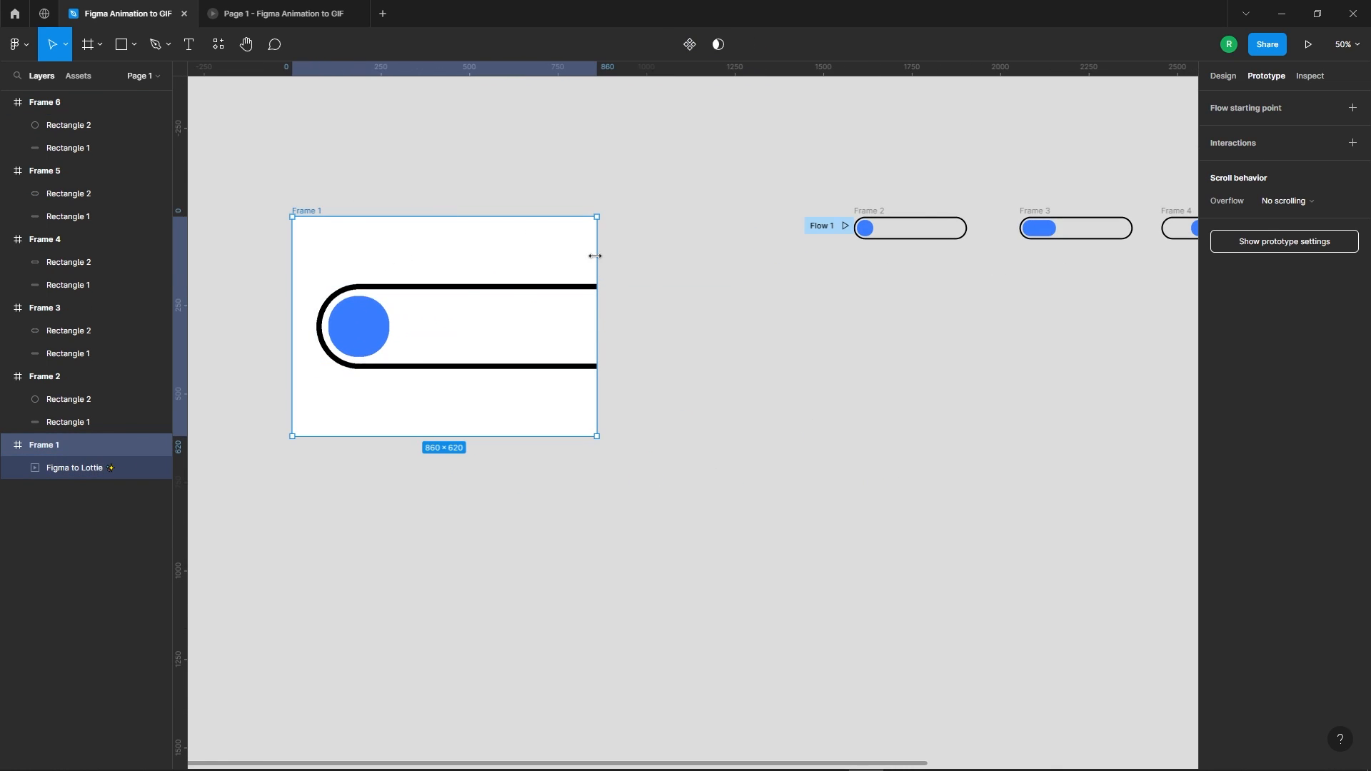
{"action": "left_click_drag", "start_coordinate": [595, 256], "coordinate": [763, 266]}
{"action": "left_click", "coordinate": [892, 448]}
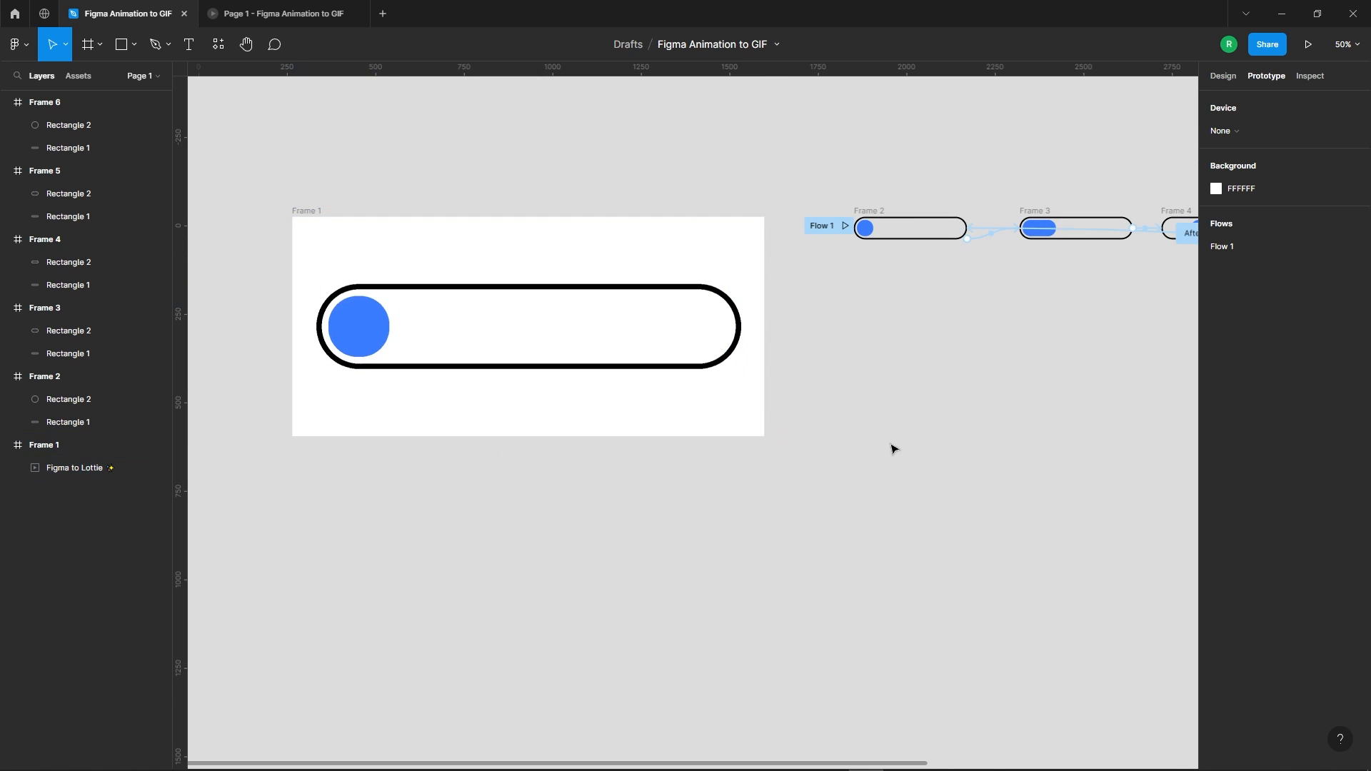
- Select Frame 1 and play it in the prototype preview to check the GIF animation
{"action": "scroll", "coordinate": [893, 448], "scroll_direction": "down", "scroll_amount": 2}
{"action": "scroll", "coordinate": [526, 367], "scroll_direction": "up", "scroll_amount": 3}
{"action": "left_click", "coordinate": [682, 435]}
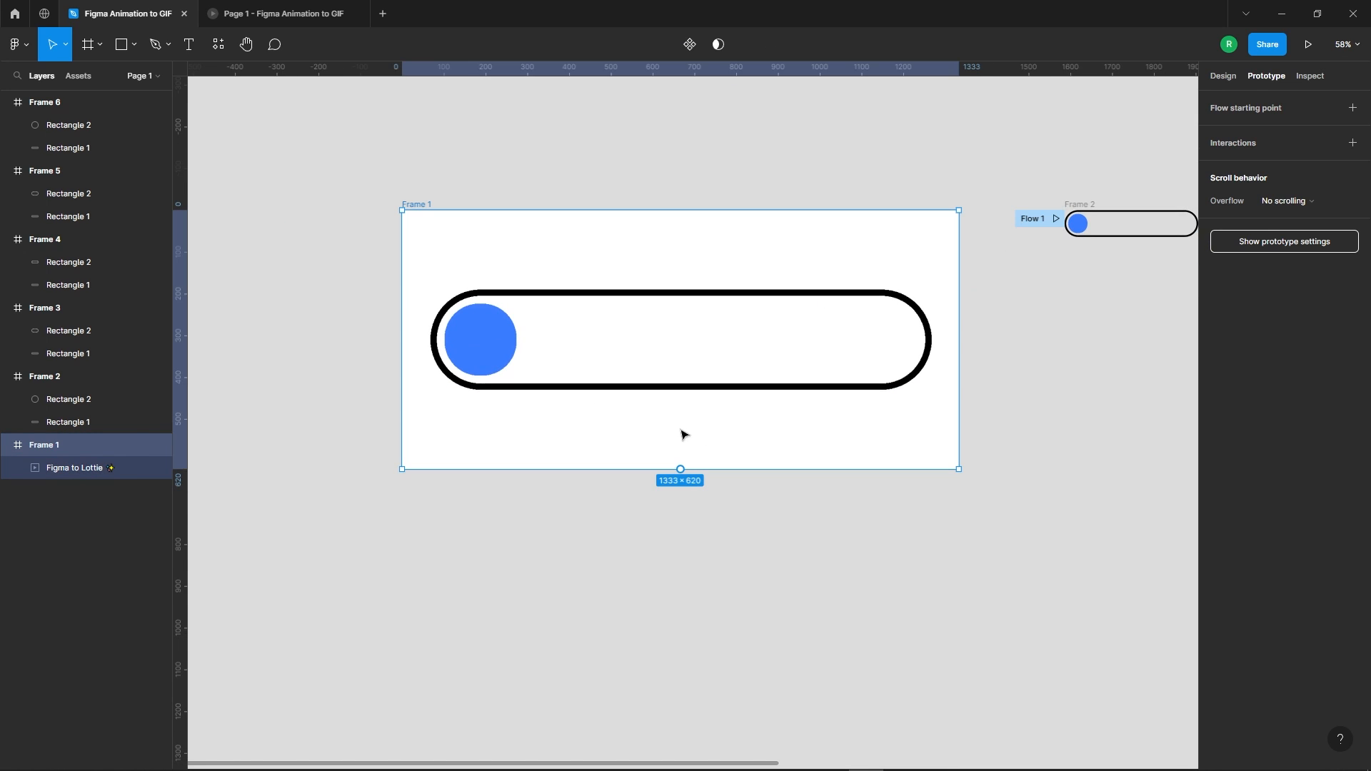
{"action": "left_click", "coordinate": [1308, 44]}
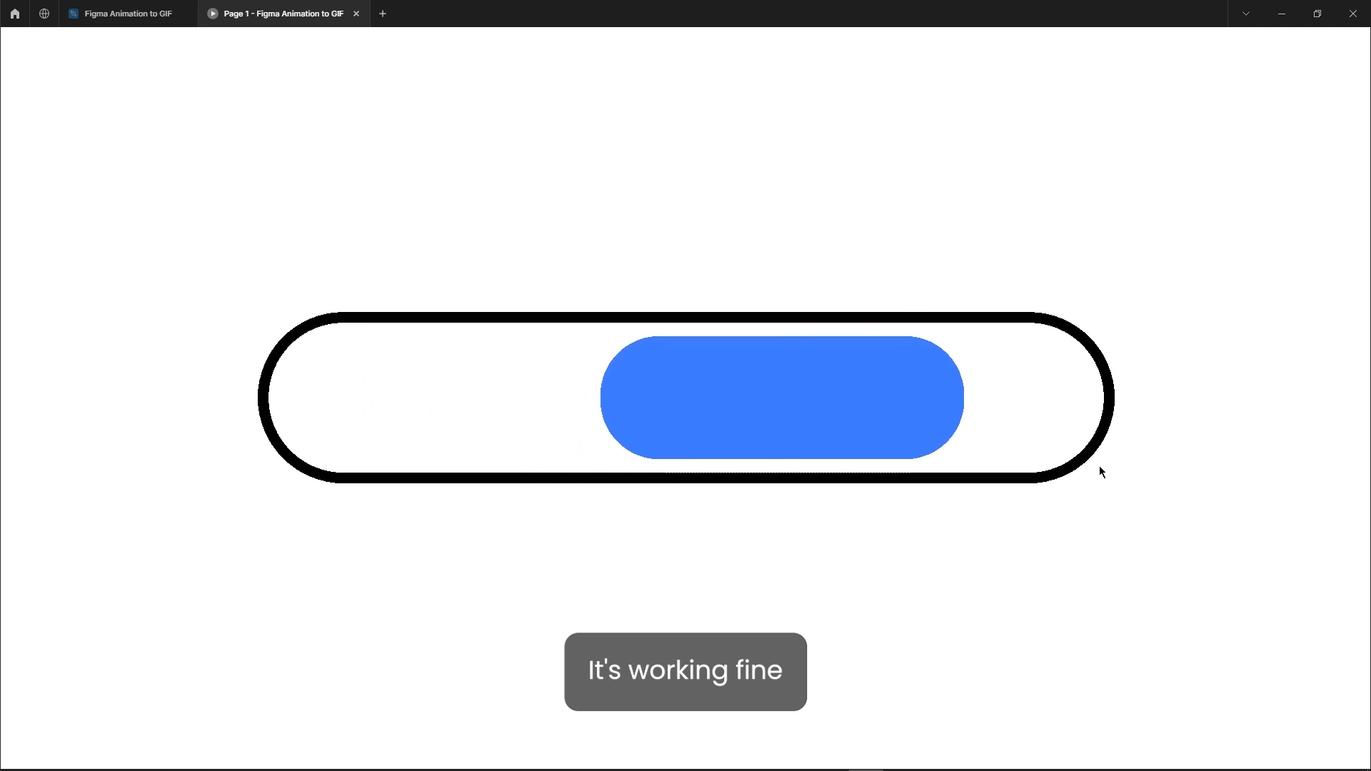